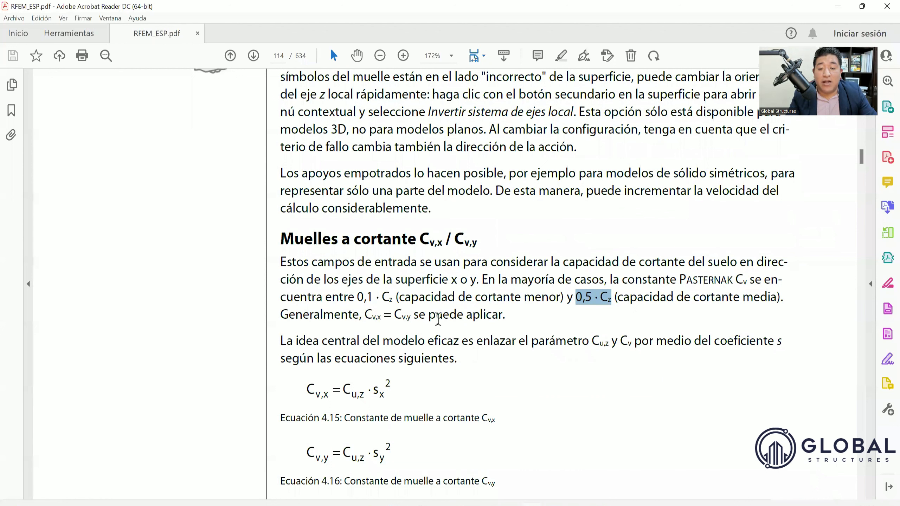
Read the manual's section on shear springs Cv,x / Cv,y and the table of auxiliary values for Cu,z and Cv.
drag(411, 315, 365, 316)
click(480, 322)
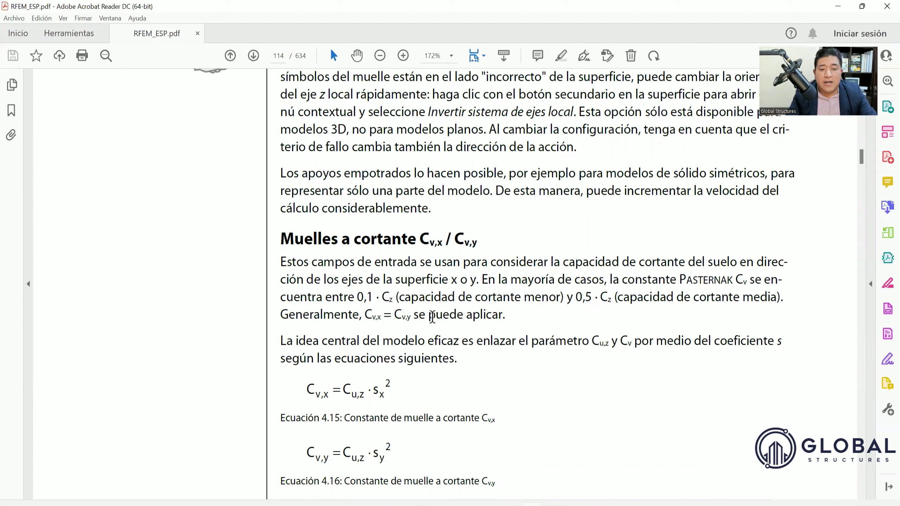
scroll(447, 353, down, 3)
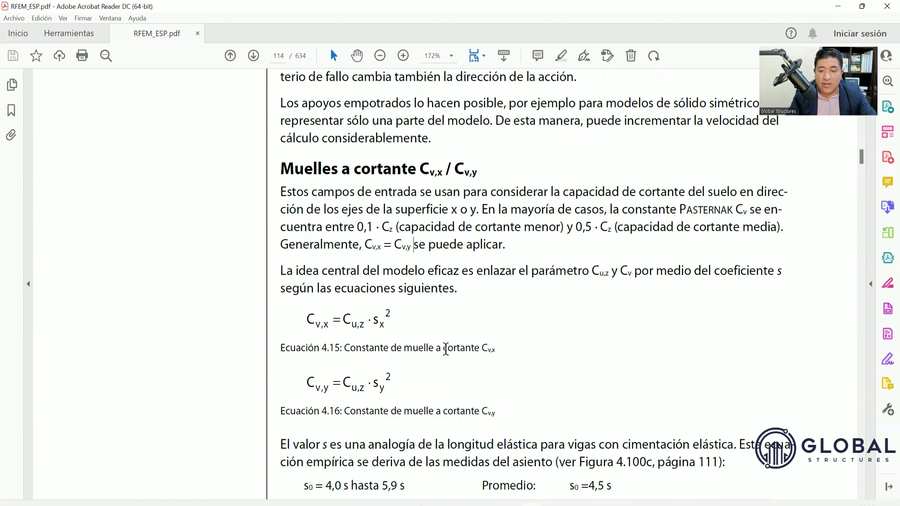
scroll(446, 349, down, 3)
scroll(500, 340, down, 4)
scroll(501, 340, down, 10)
scroll(500, 339, down, 15)
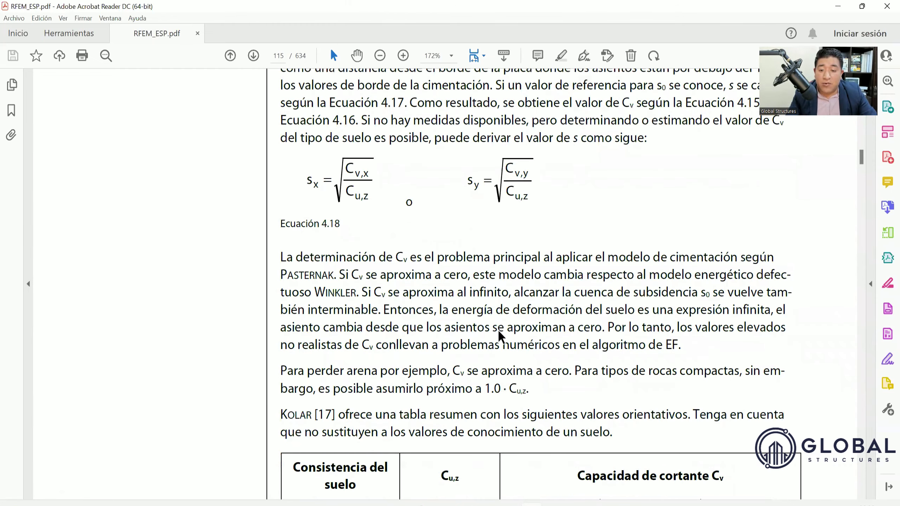
scroll(500, 335, up, 9)
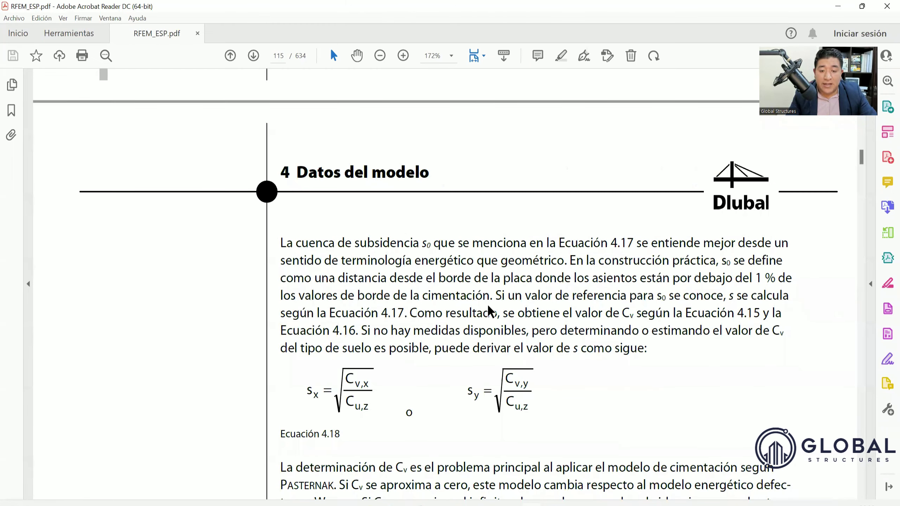
scroll(493, 310, down, 16)
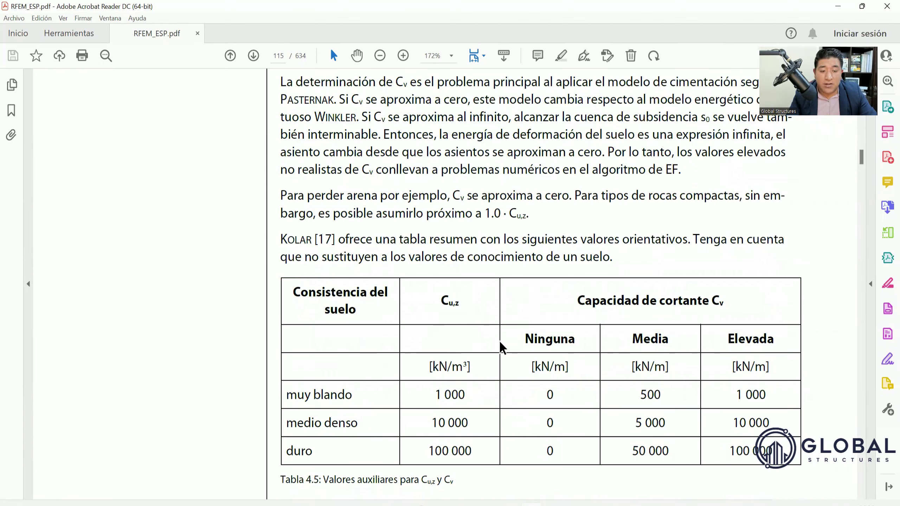
scroll(461, 356, up, 12)
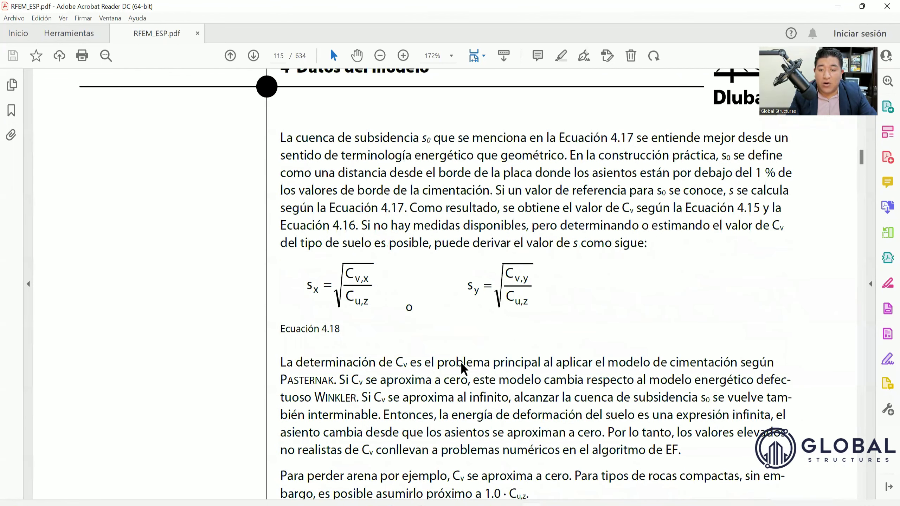
scroll(462, 367, up, 10)
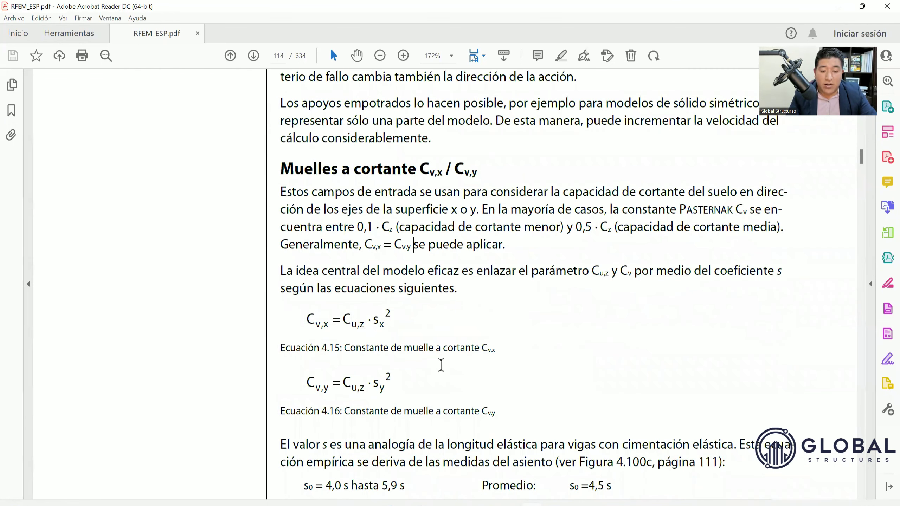
scroll(441, 366, down, 20)
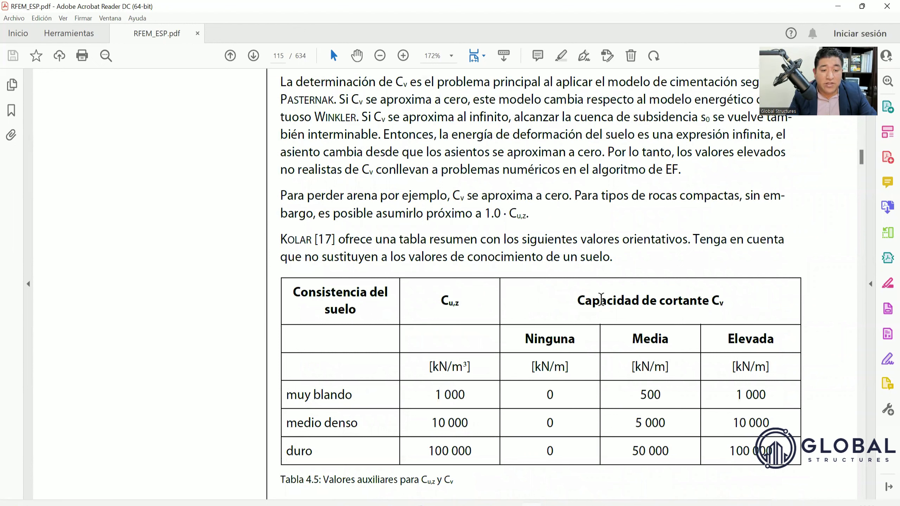
double_click(723, 300)
click(731, 305)
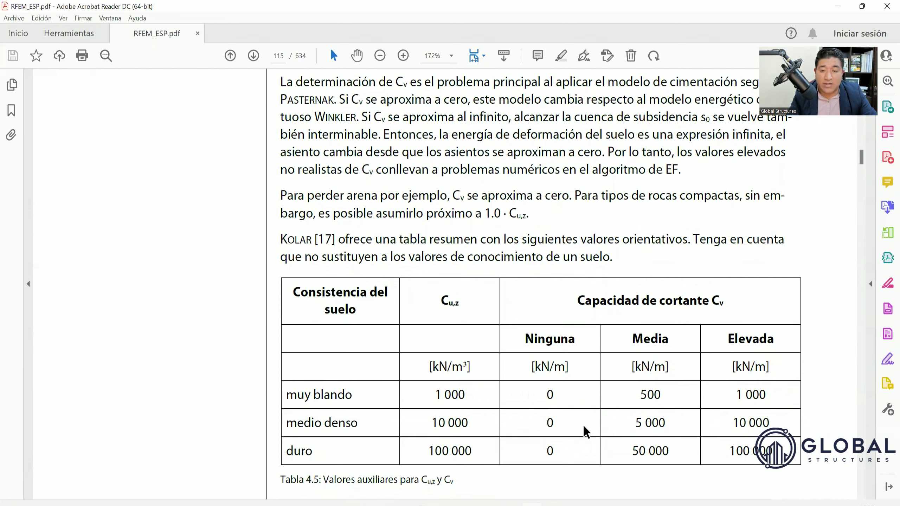
Compare the shear spring constant equations 4.15 and 4.16 with the s coefficient formulas in equation 4.18.
scroll(602, 414, down, 5)
scroll(602, 412, up, 7)
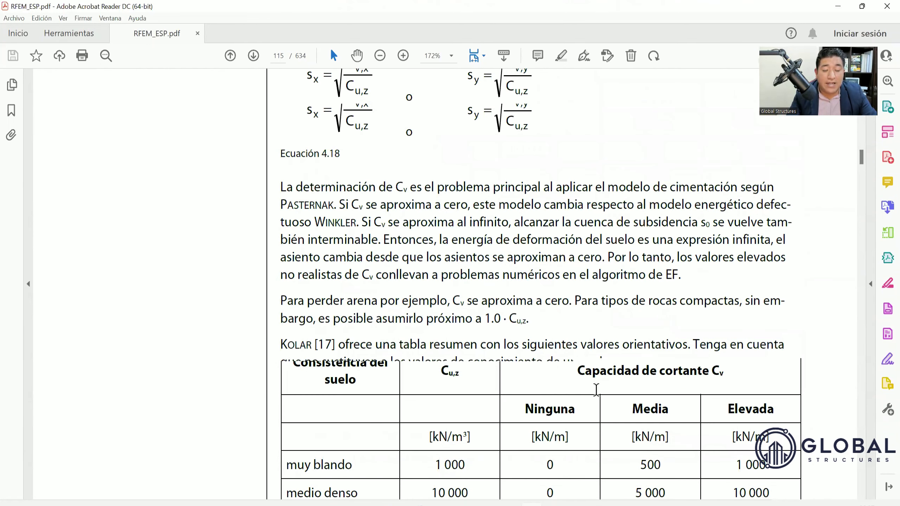
scroll(607, 385, up, 15)
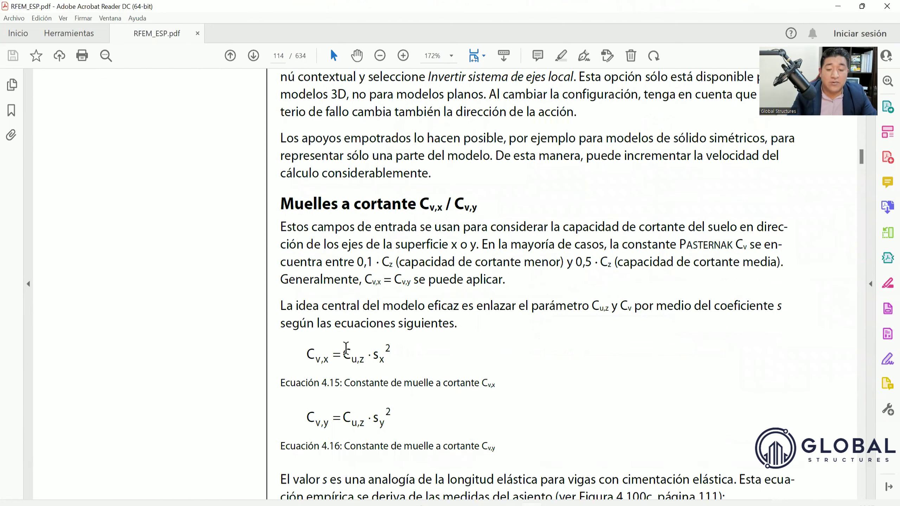
scroll(346, 288, down, 3)
scroll(425, 304, down, 5)
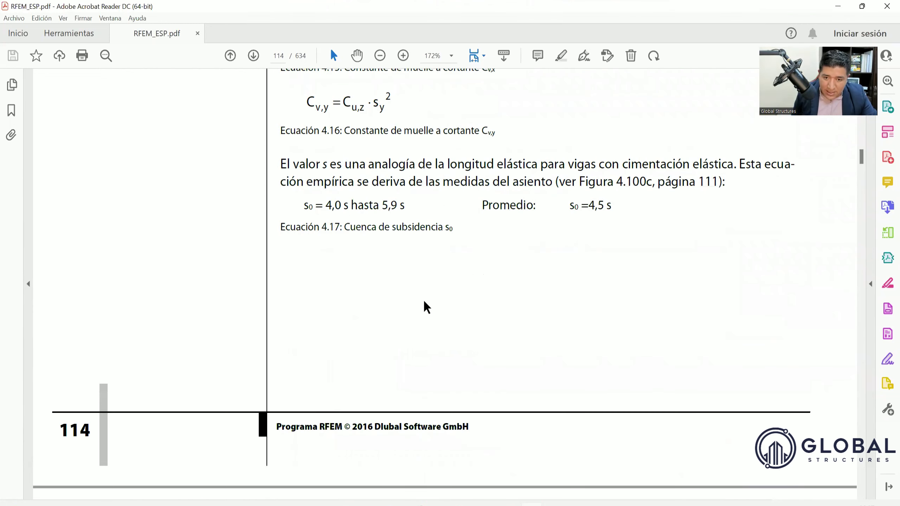
scroll(431, 310, down, 6)
scroll(438, 335, down, 3)
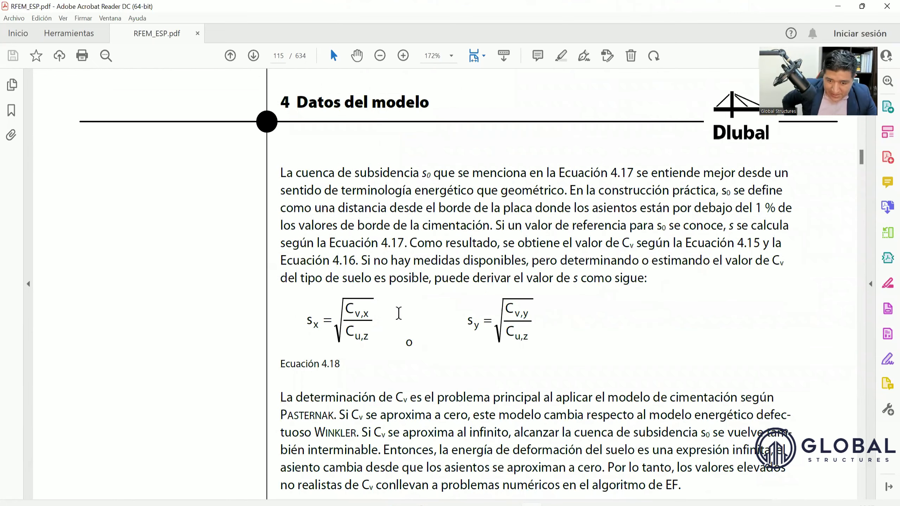
scroll(403, 307, down, 1)
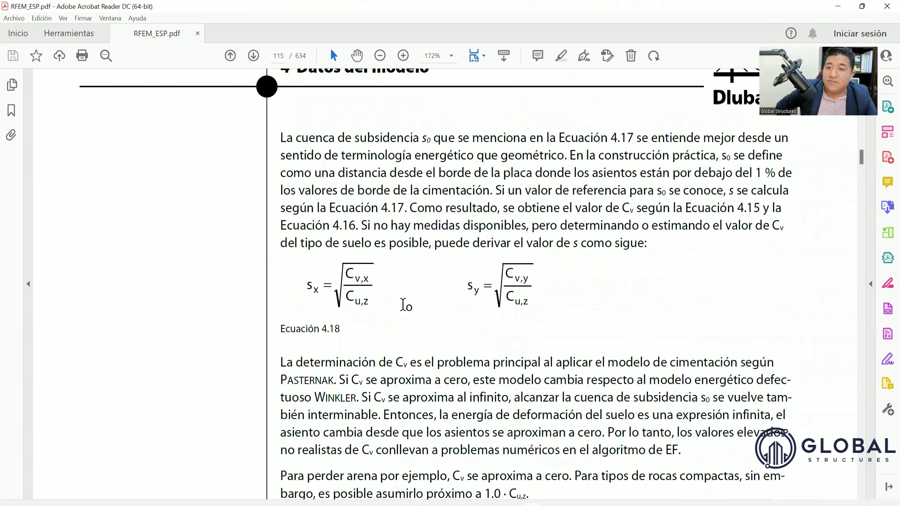
Review the manual's theoretical basis for elastic surface foundations, covering the Winkler, Kolar/Nemec and Pasternak soil models on pages 111 and 112.
scroll(402, 305, up, 15)
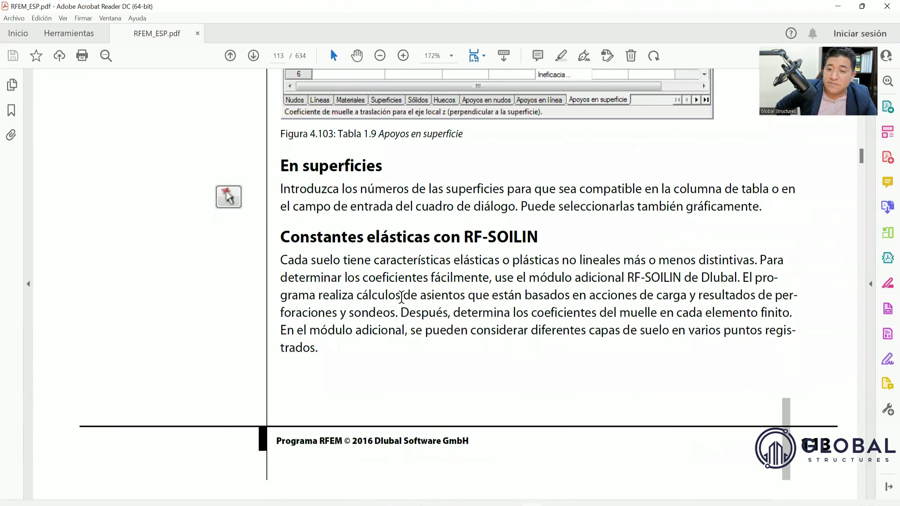
scroll(401, 298, up, 15)
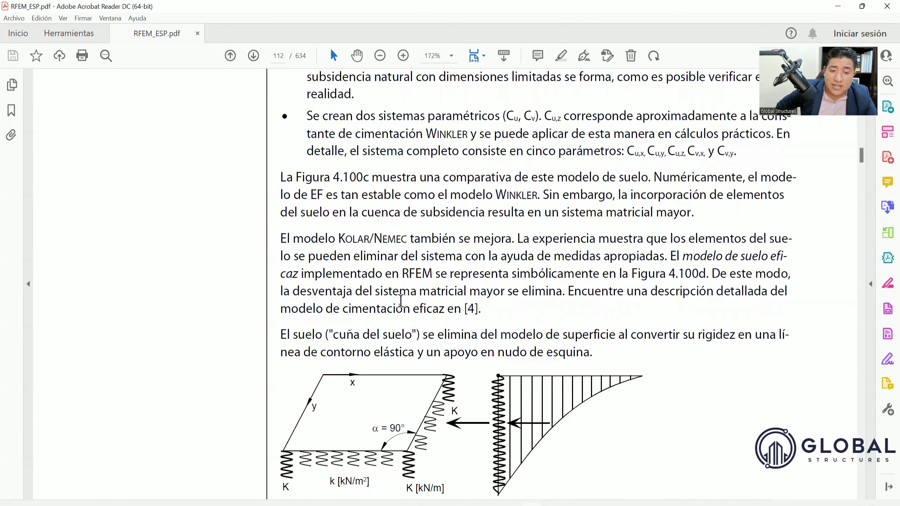
scroll(402, 302, up, 15)
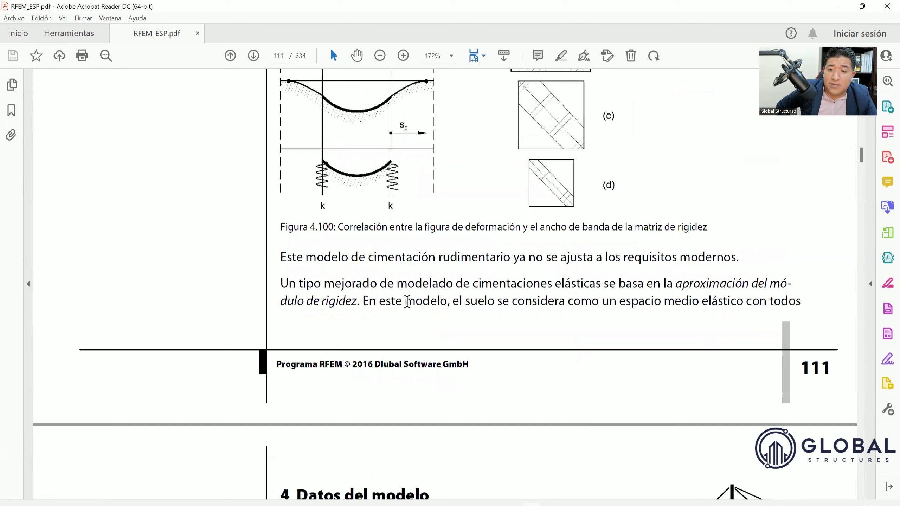
scroll(390, 302, up, 10)
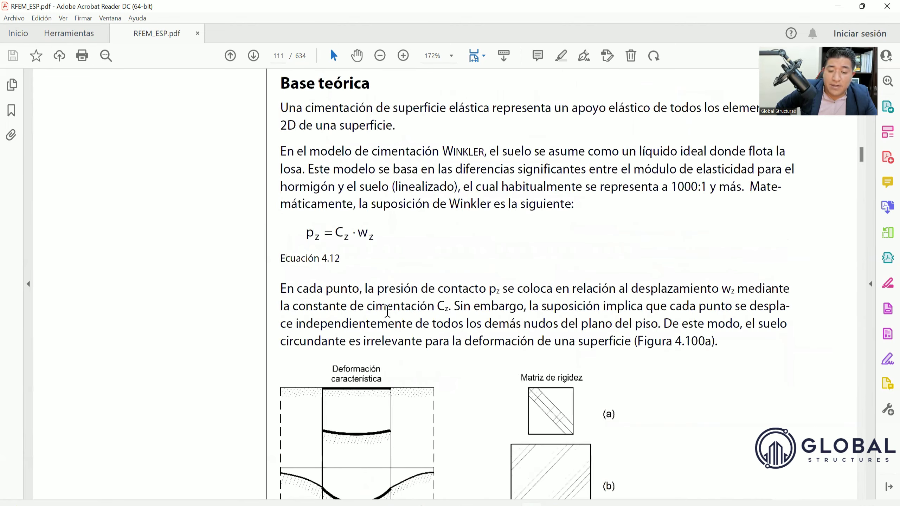
scroll(439, 304, down, 1)
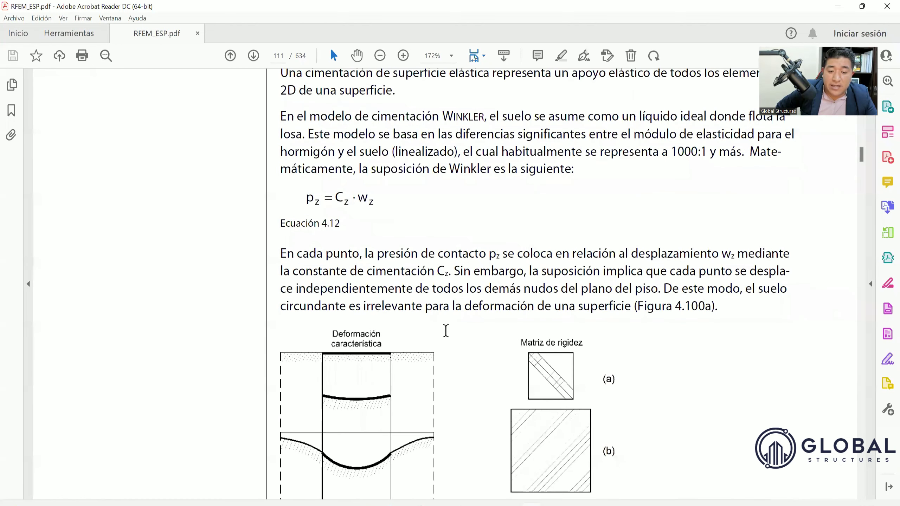
key(Right)
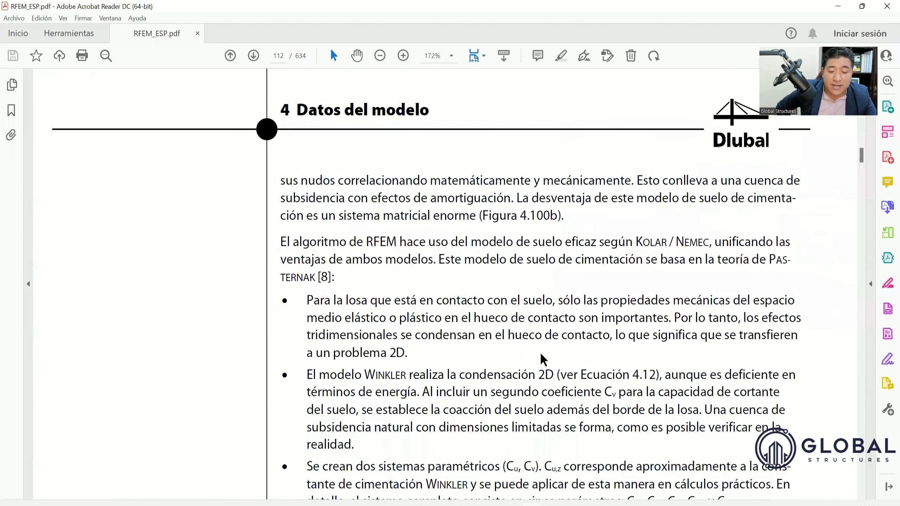
Switch to RFEM, inspect the stress results on the building's foundation slab, and browse the Otros group of additional modules.
key(alt+Tab)
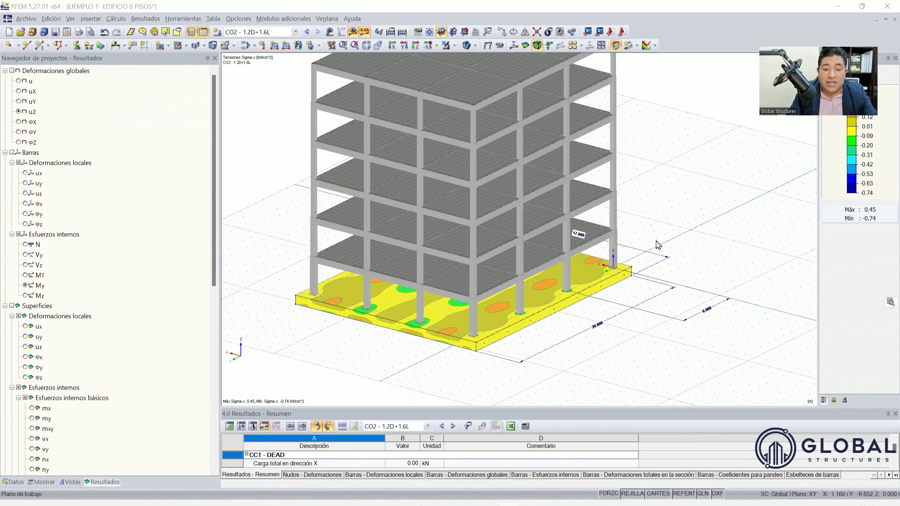
scroll(644, 280, down, 1)
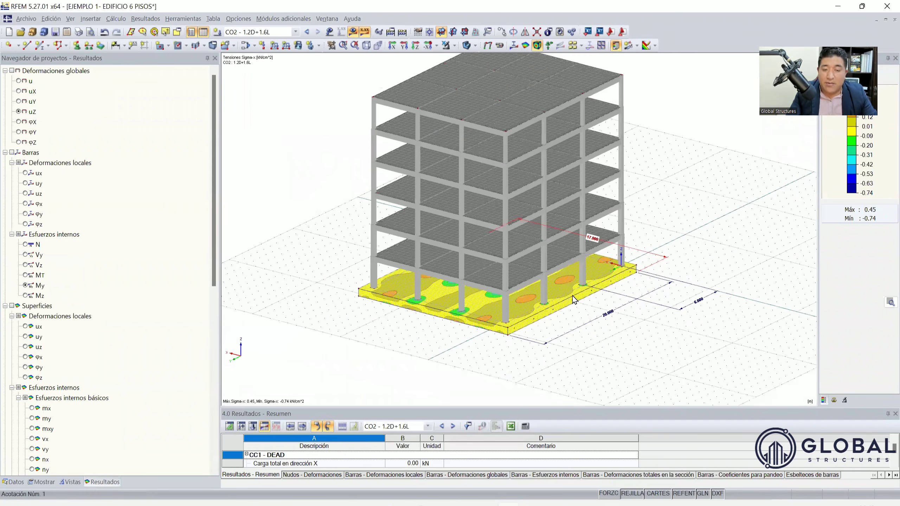
scroll(508, 273, up, 1)
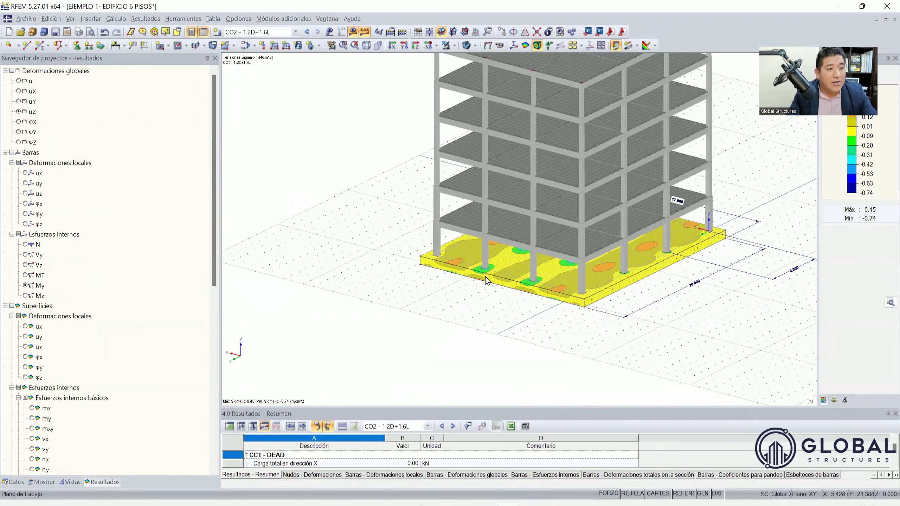
scroll(485, 278, down, 1)
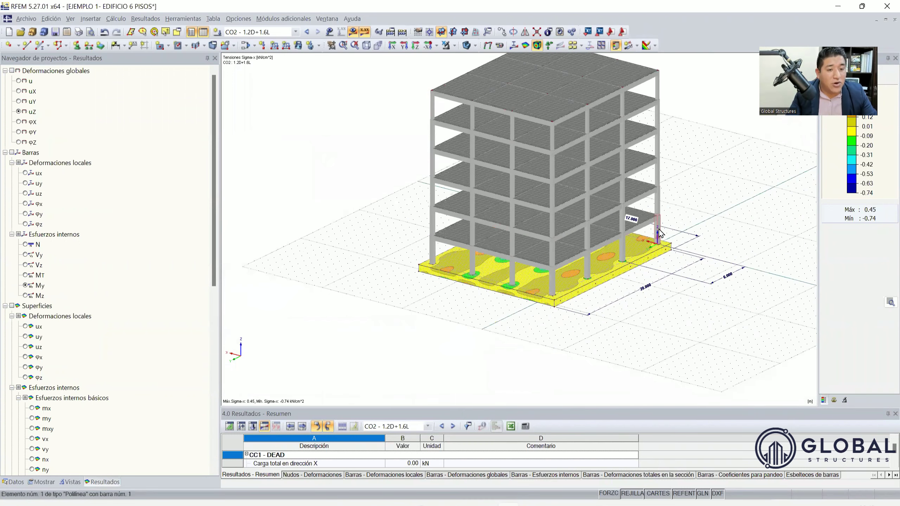
click(258, 20)
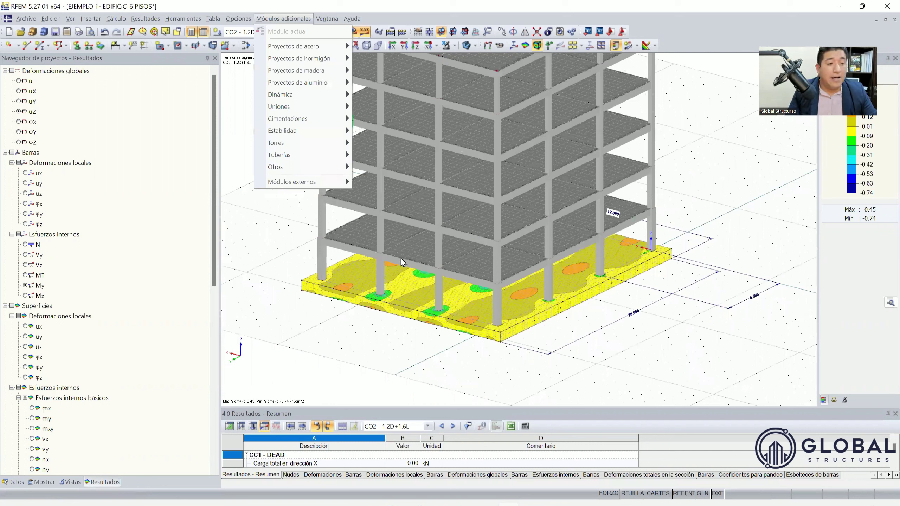
click(276, 167)
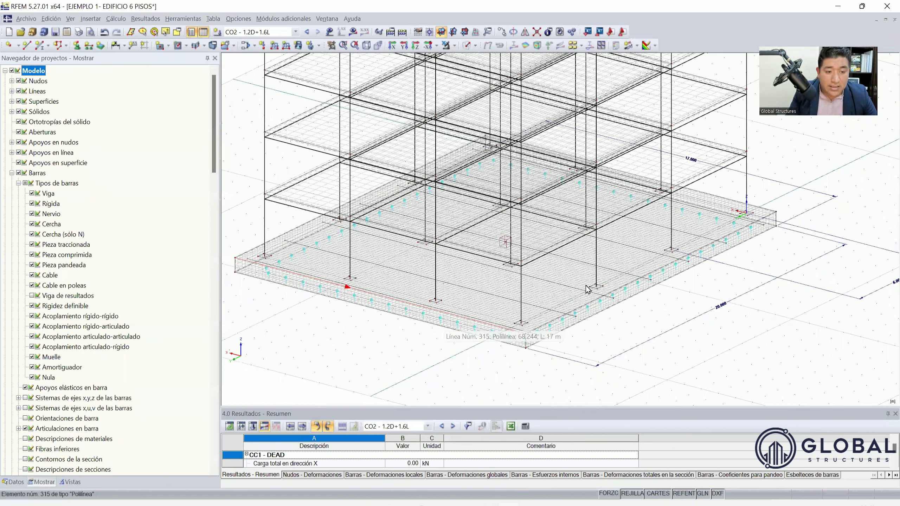
Start the RF-SOILIN module and assign the foundation slab, surface 55, as the surface for generating the foundation.
middle_drag(769, 371, 752, 335)
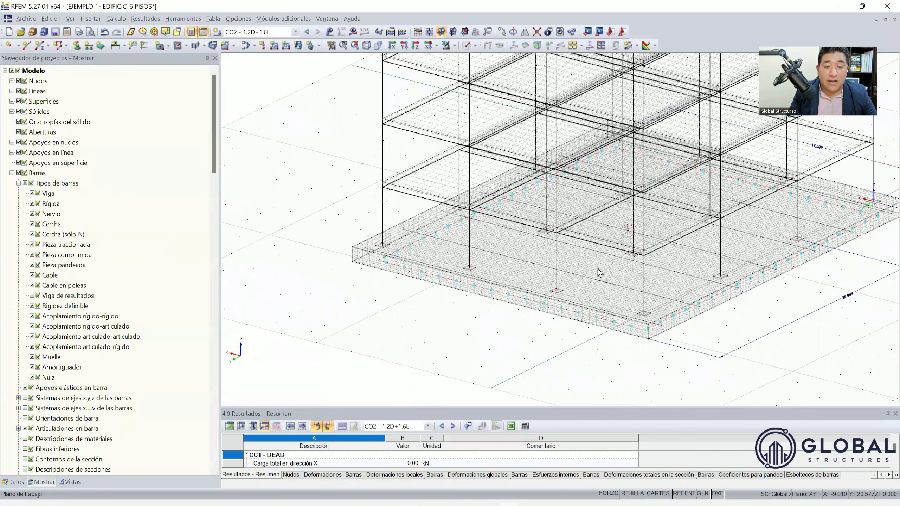
ctrl+middle_drag(598, 268, 620, 321)
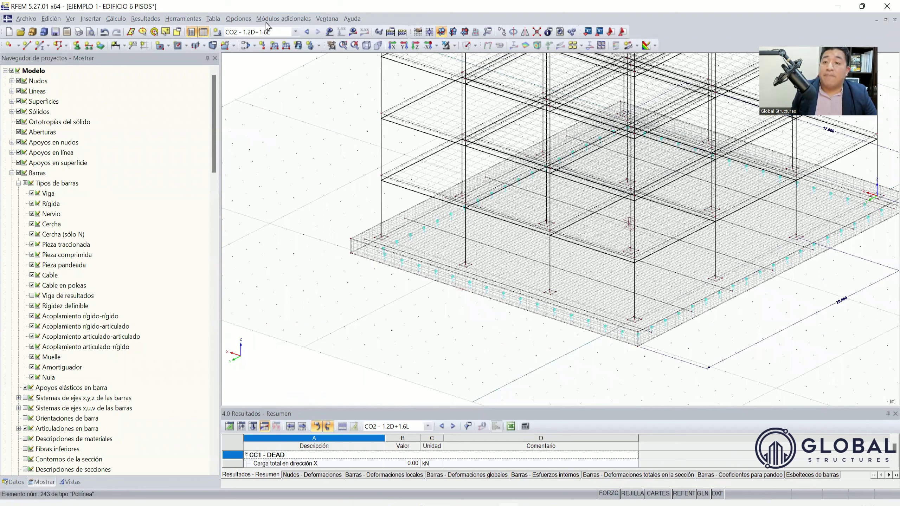
click(283, 18)
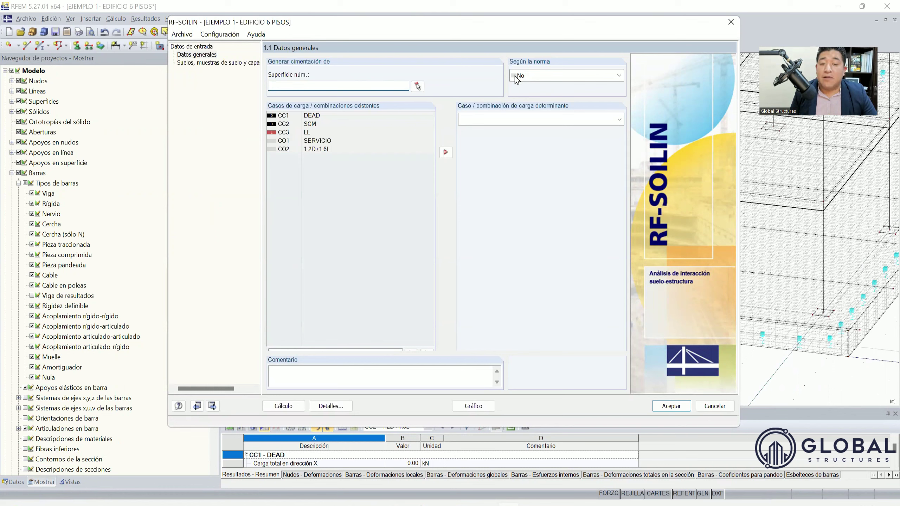
click(417, 86)
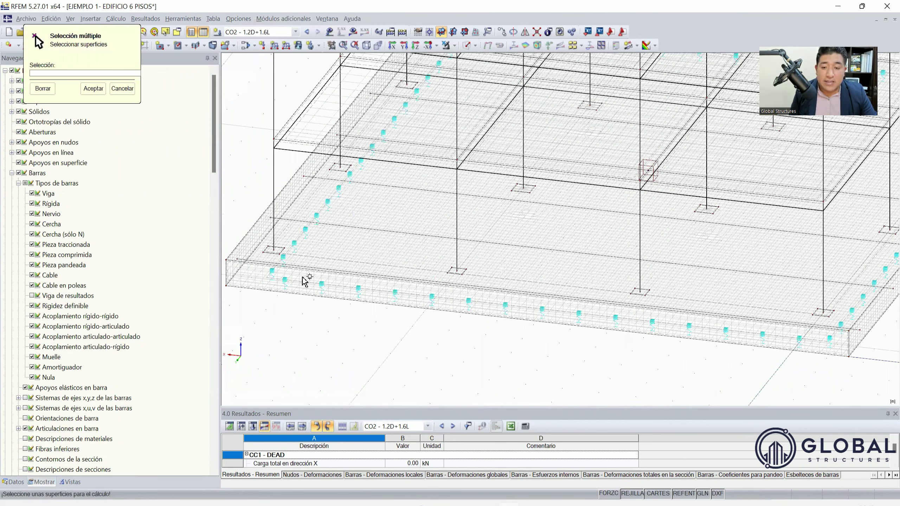
scroll(309, 281, up, 3)
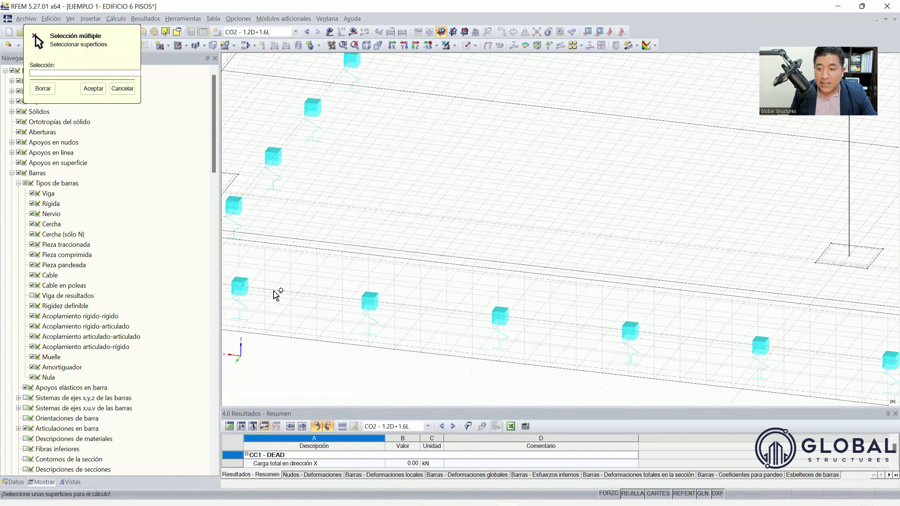
scroll(276, 290, down, 2)
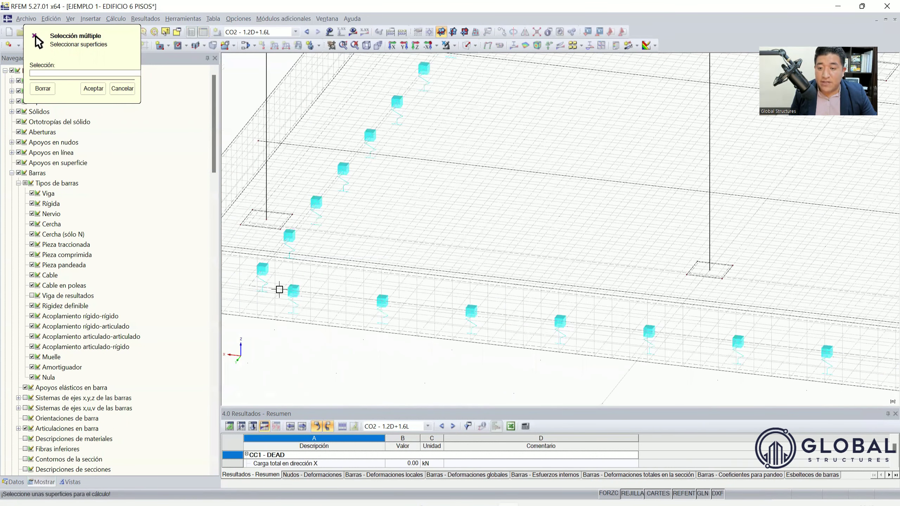
text(55)
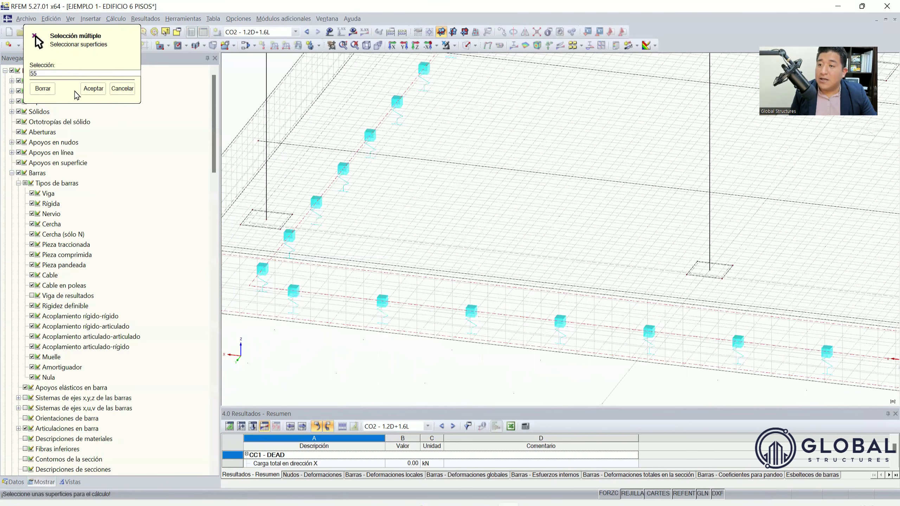
click(91, 89)
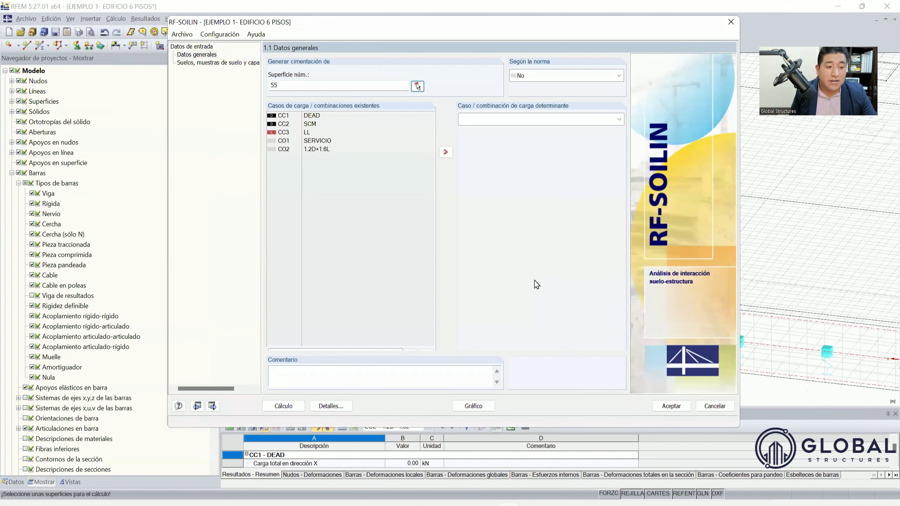
Recheck the surface 55 selection against the whole foundation slab in the model and accept it.
click(417, 86)
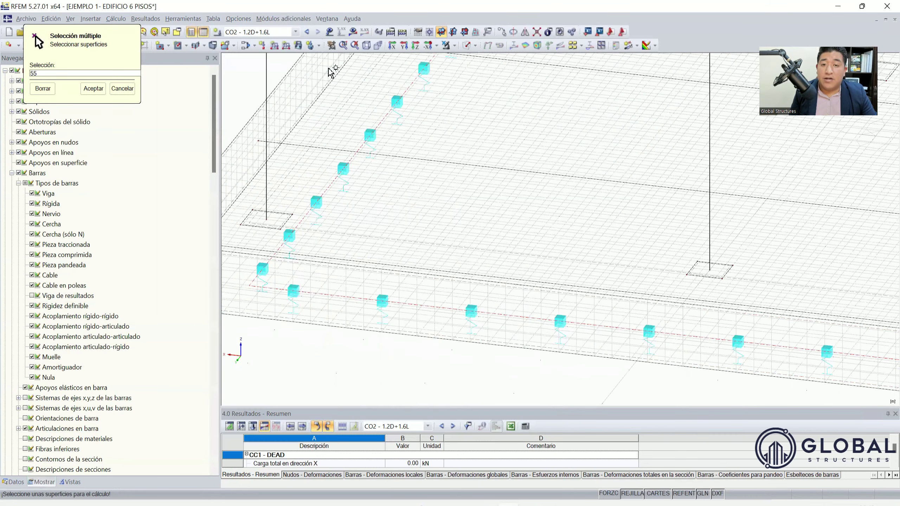
scroll(314, 286, down, 2)
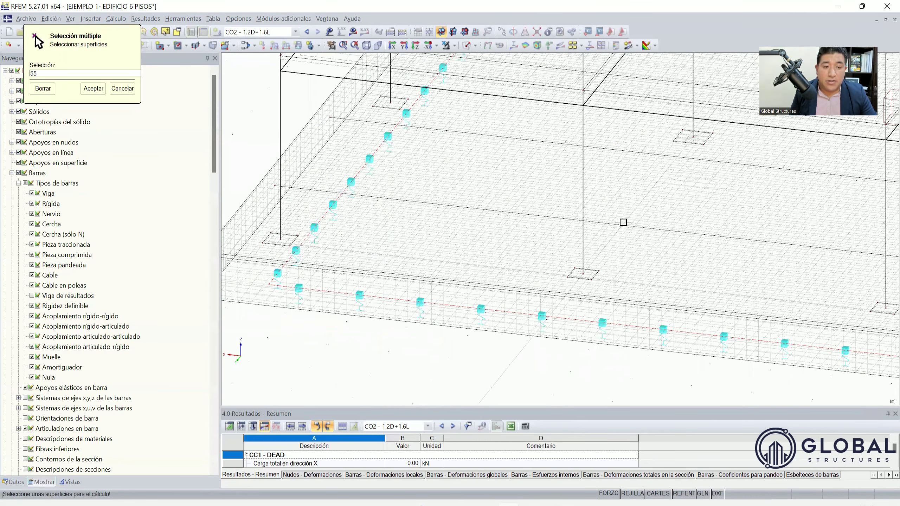
click(469, 46)
click(470, 46)
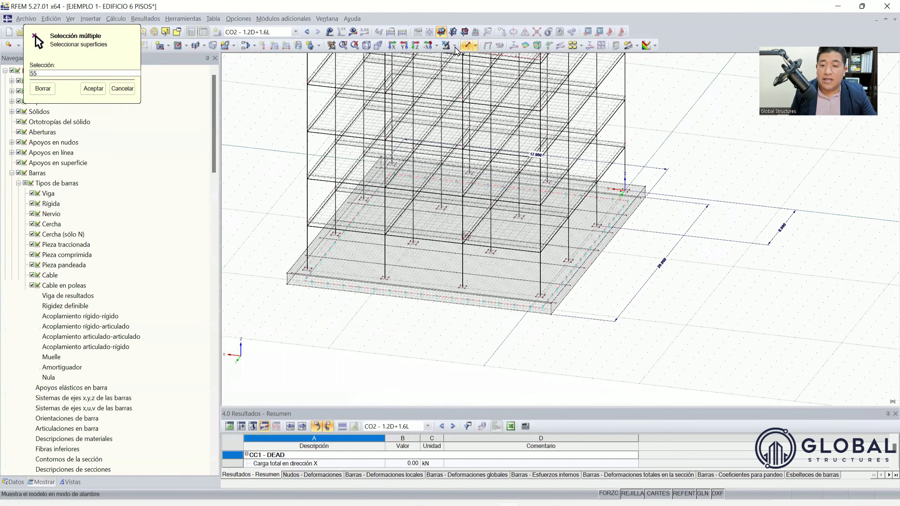
click(82, 89)
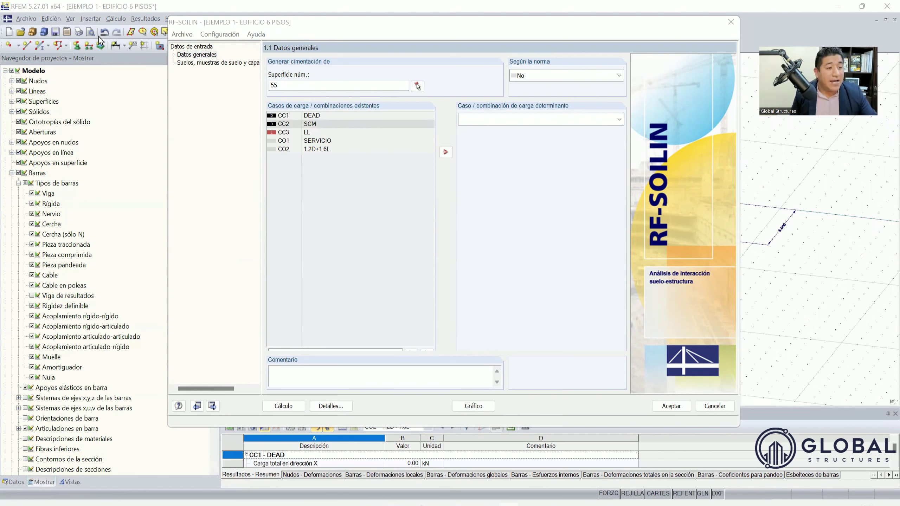
Assign CO1 - SERVICIO as the governing load combination and review the available standards, keeping the option No.
click(326, 141)
click(446, 153)
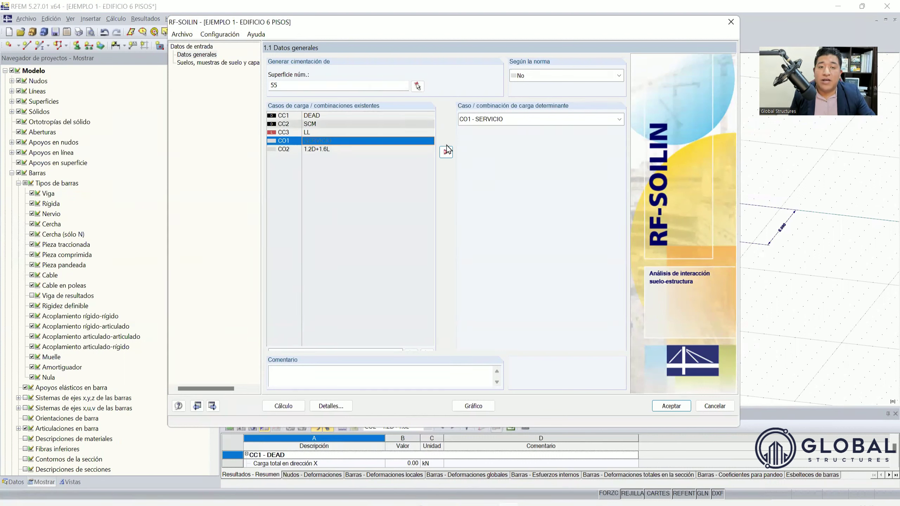
click(606, 81)
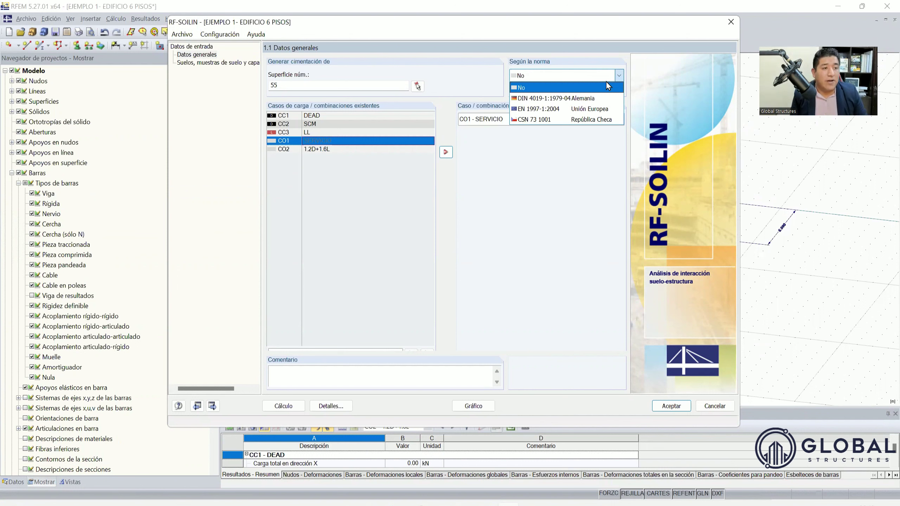
click(619, 76)
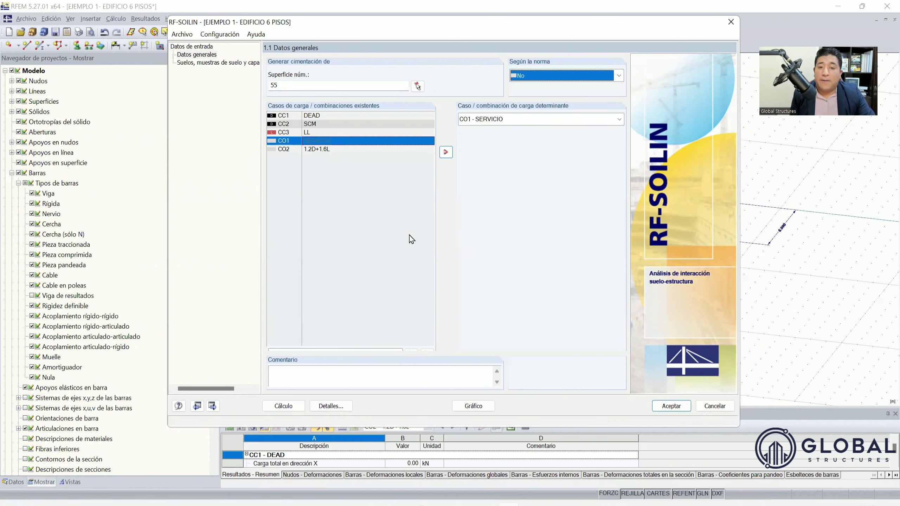
Go to the soil materials, samples and layers data and open the material library for soil 1.
click(228, 75)
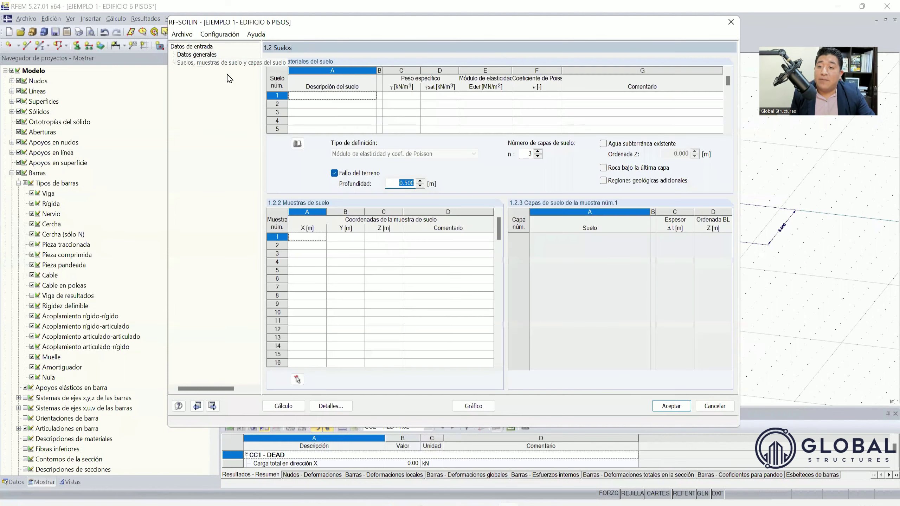
click(218, 114)
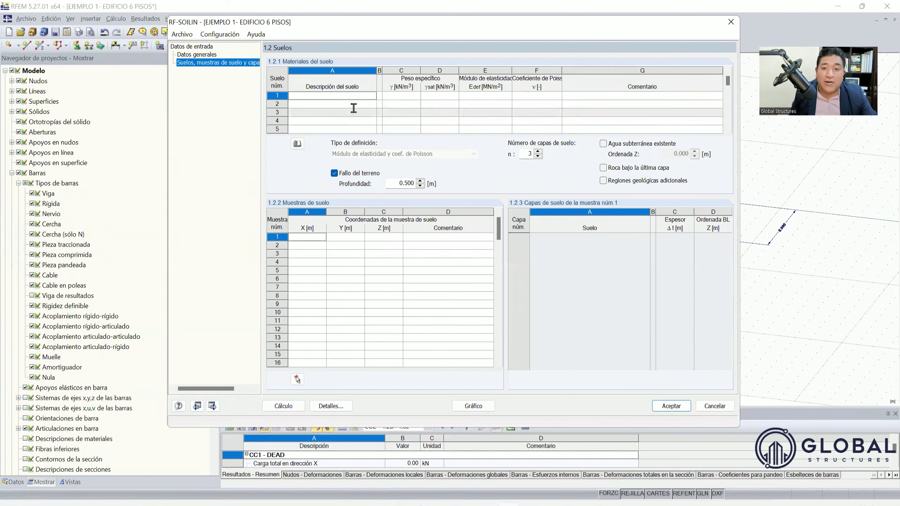
click(347, 99)
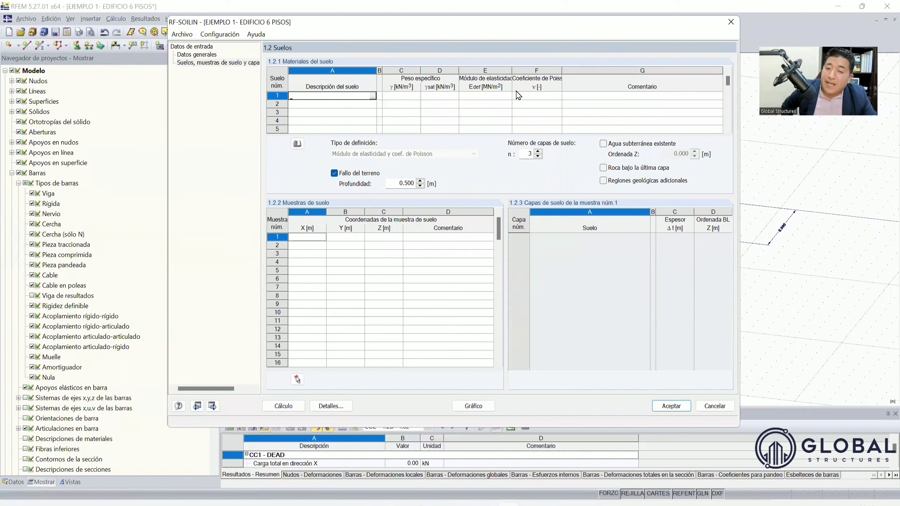
click(411, 96)
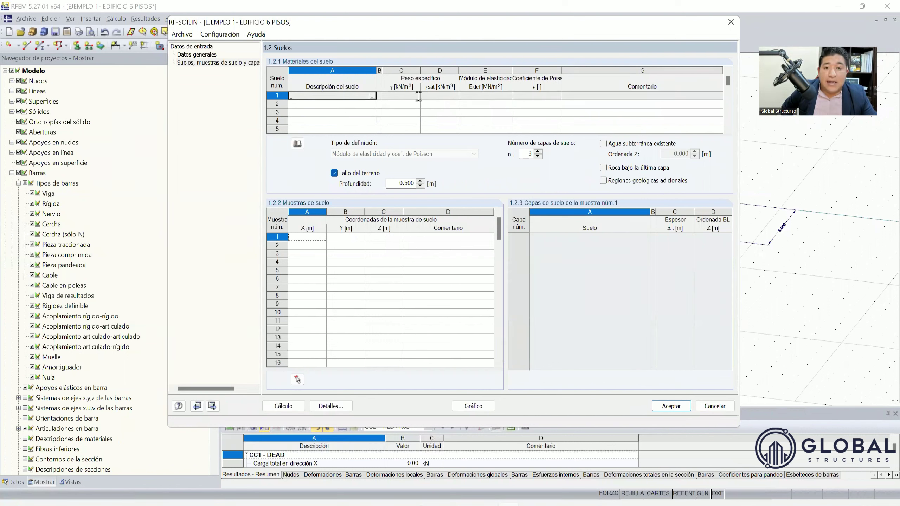
click(429, 94)
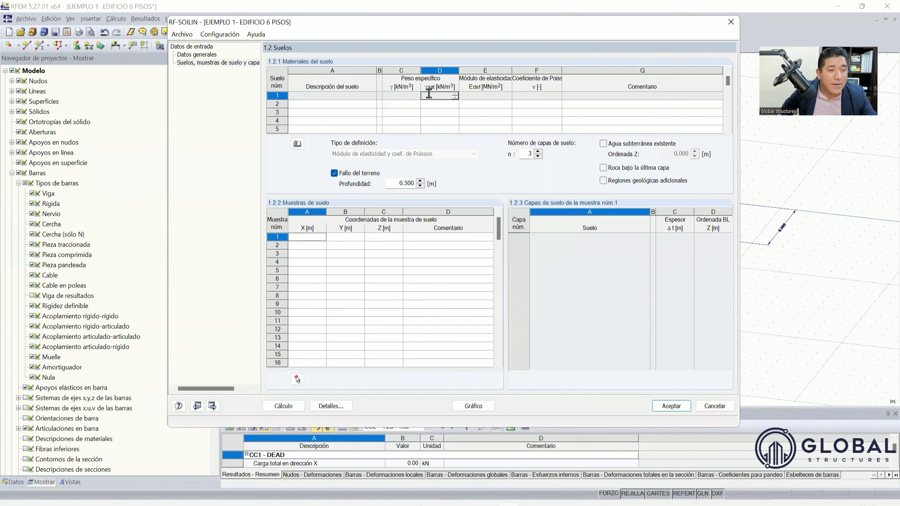
click(340, 96)
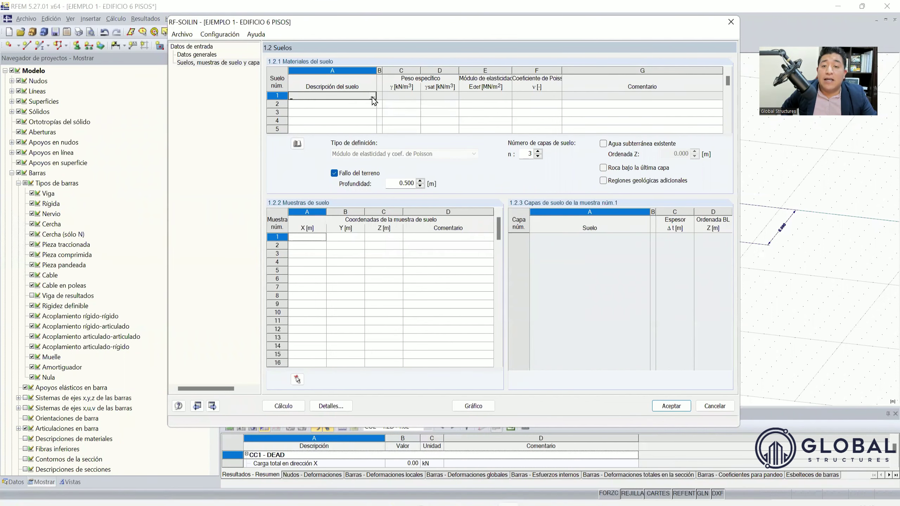
click(373, 97)
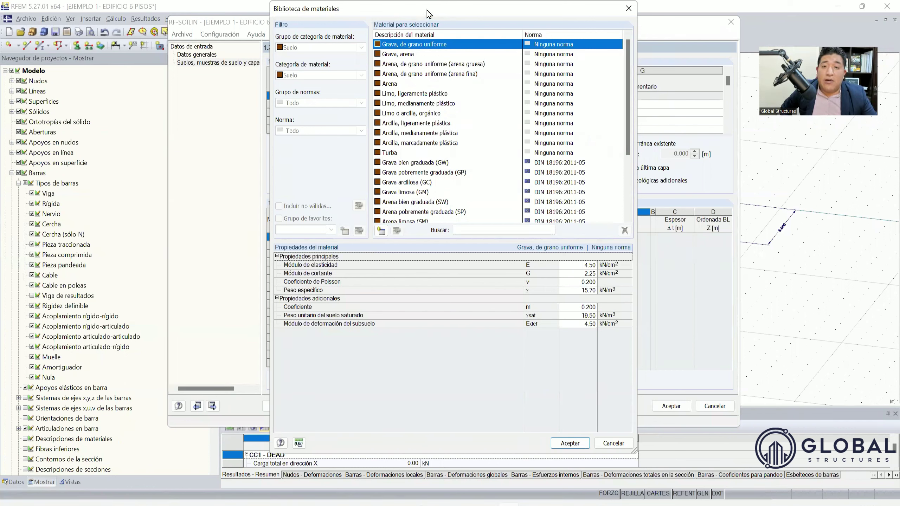
Compare the properties of the library's sands, silts and clays that belong to no standard.
drag(429, 14, 246, 33)
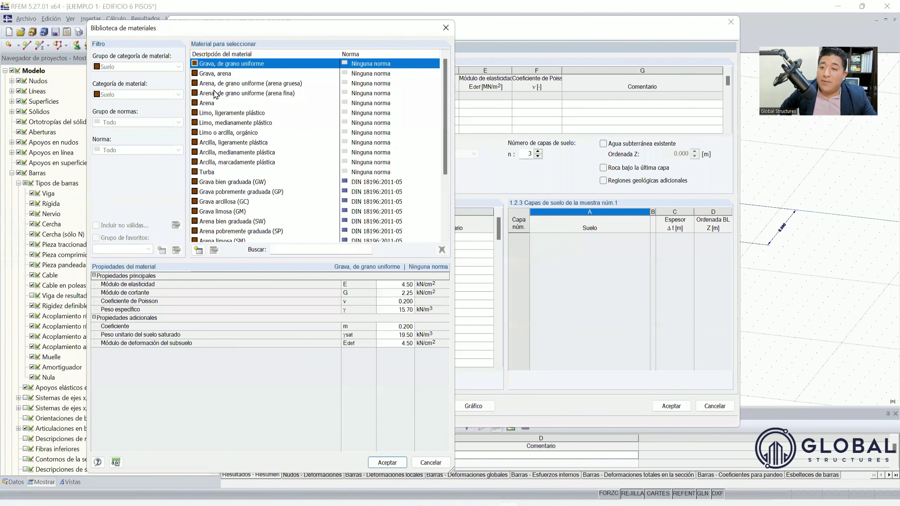
click(228, 96)
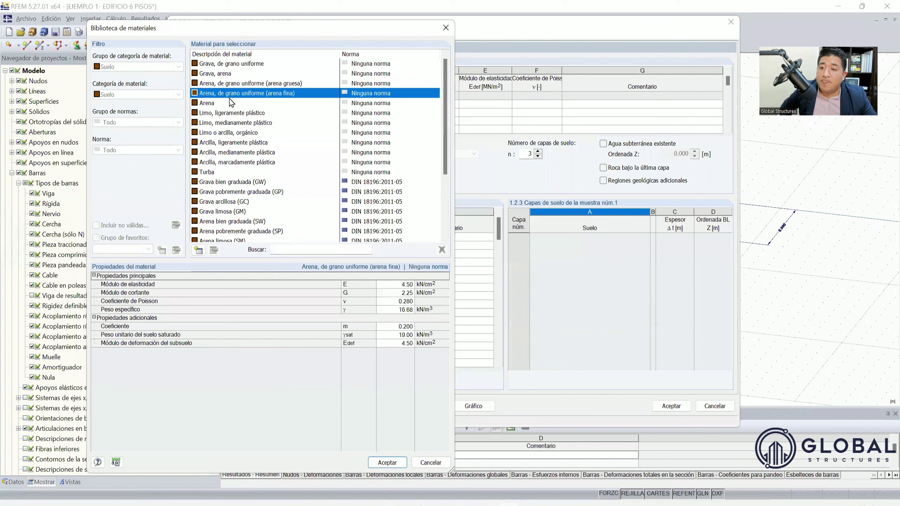
click(245, 113)
click(257, 124)
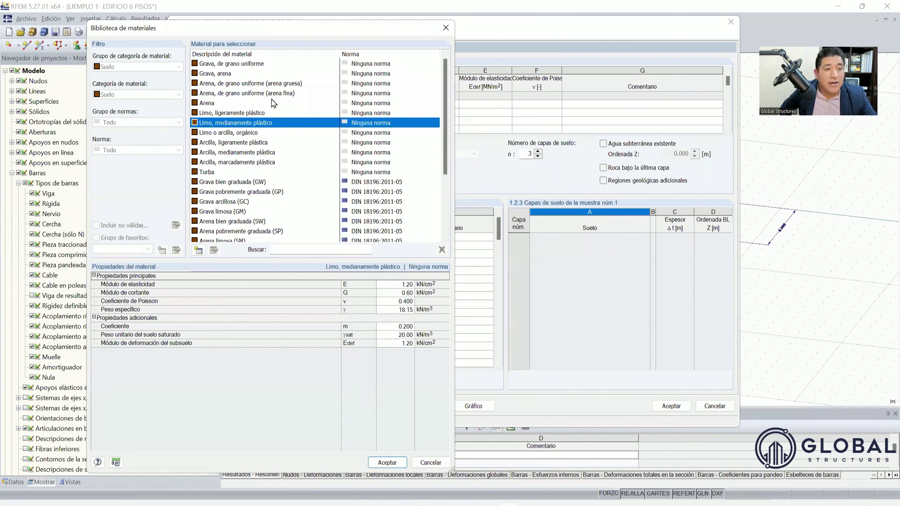
click(240, 85)
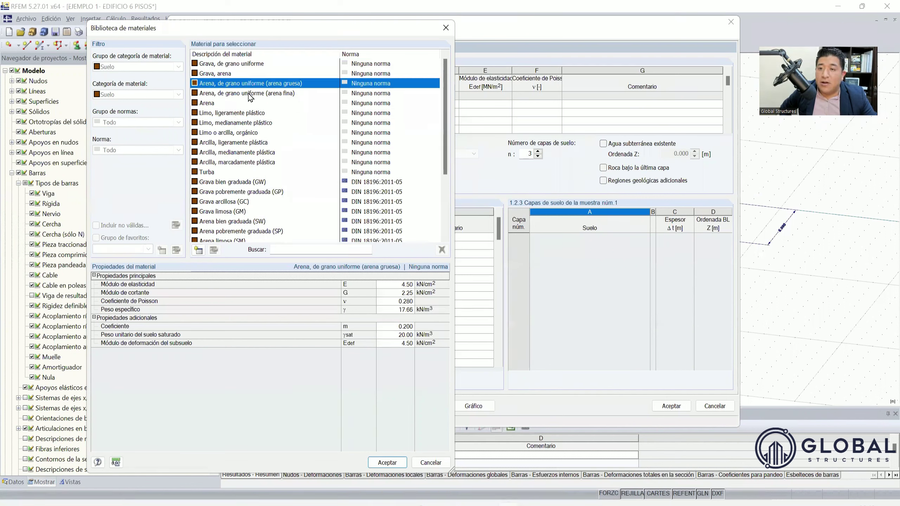
click(285, 93)
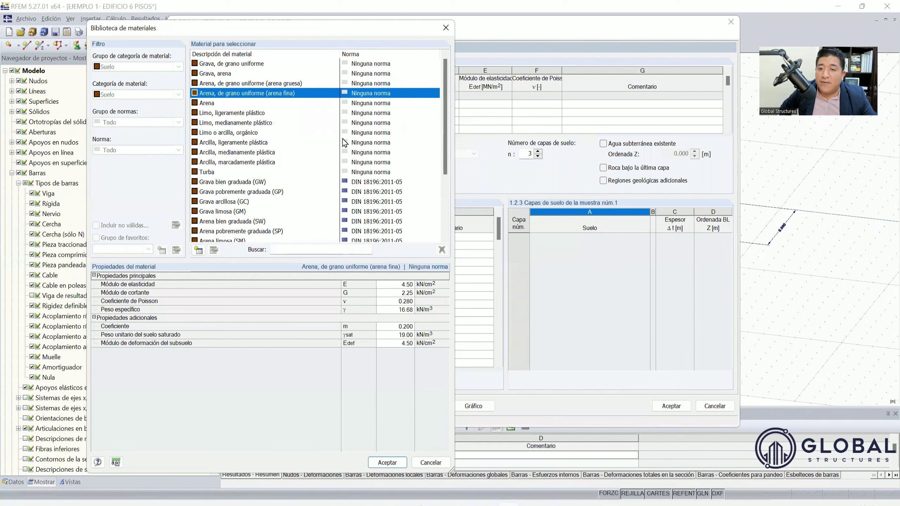
click(218, 113)
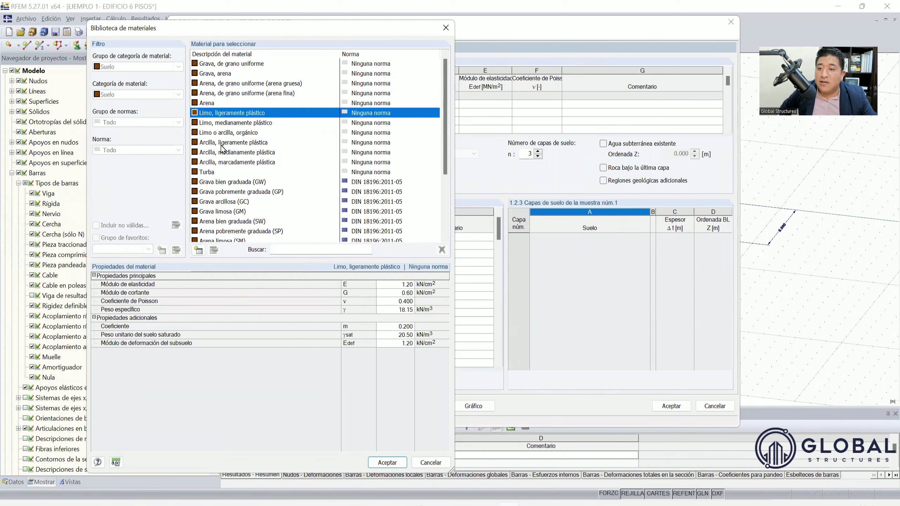
click(242, 142)
click(287, 153)
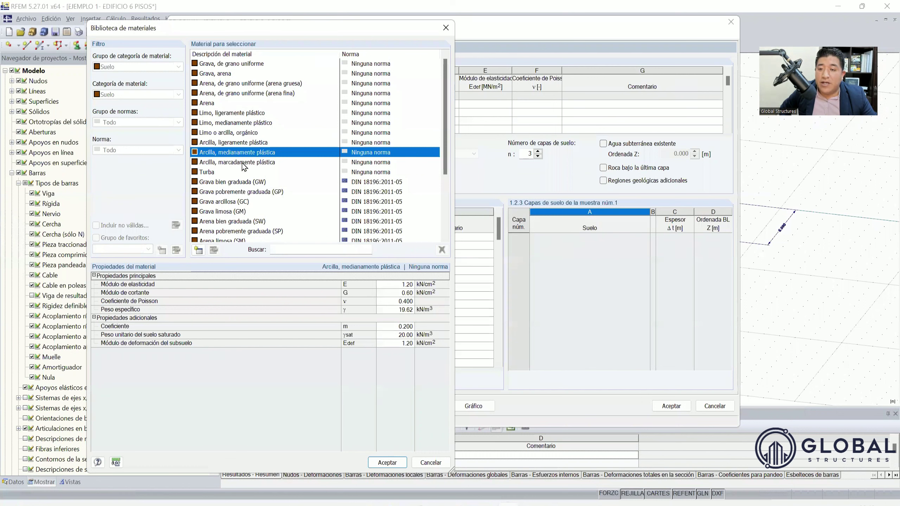
click(254, 162)
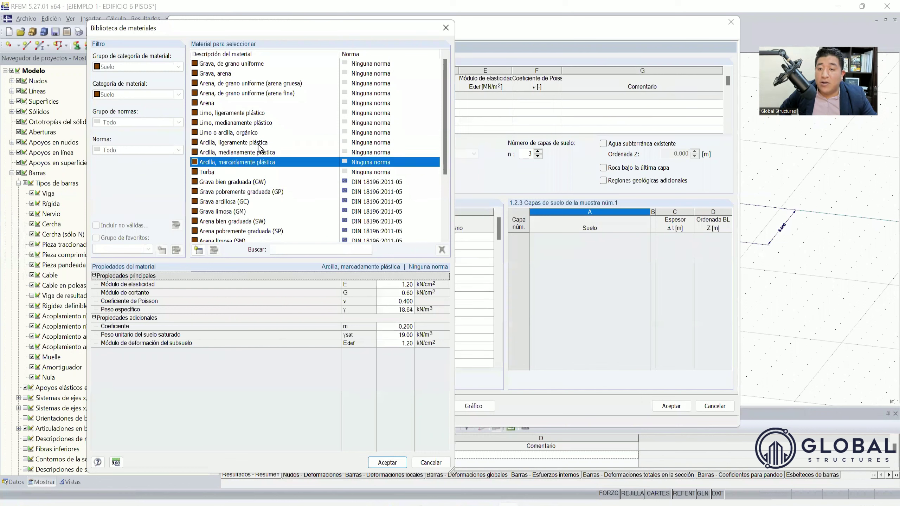
click(257, 143)
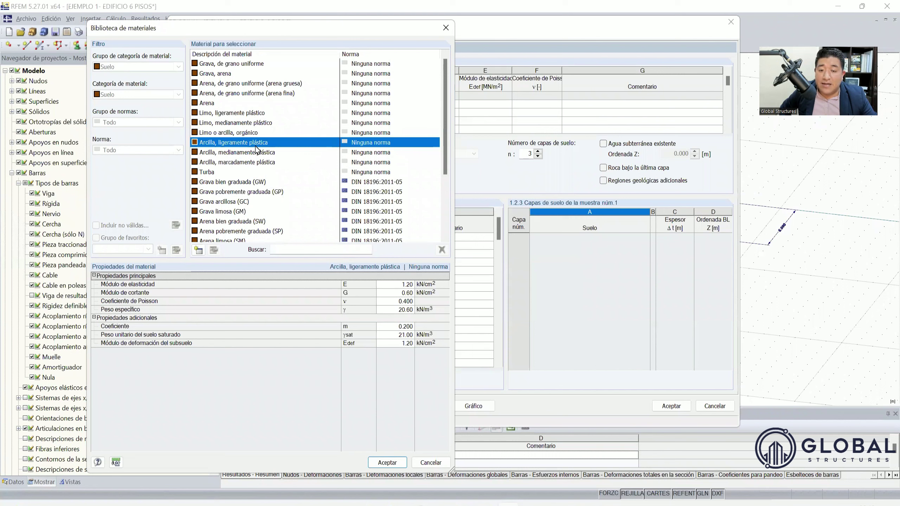
click(255, 153)
click(254, 142)
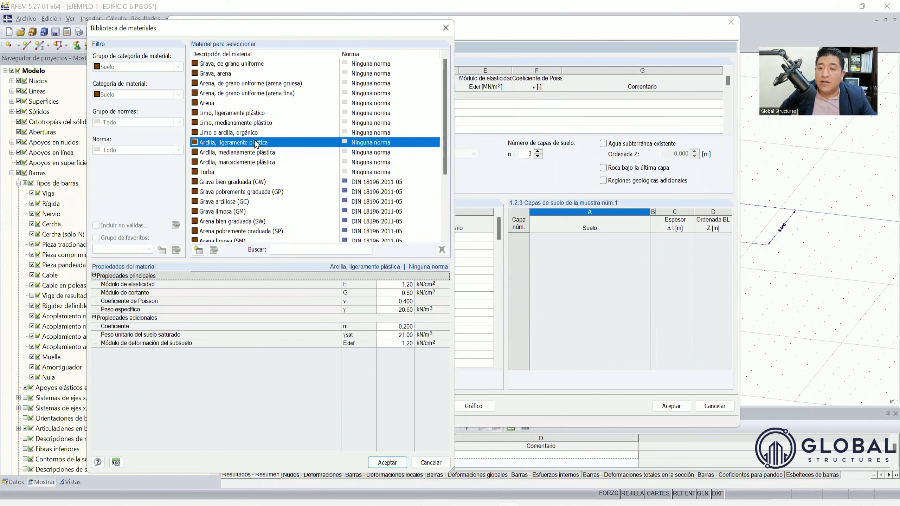
Compare the DIN 18196:2011-05 sands, silts and clays and assign Arena limosa (SM) as soil 1.
scroll(277, 195, down, 3)
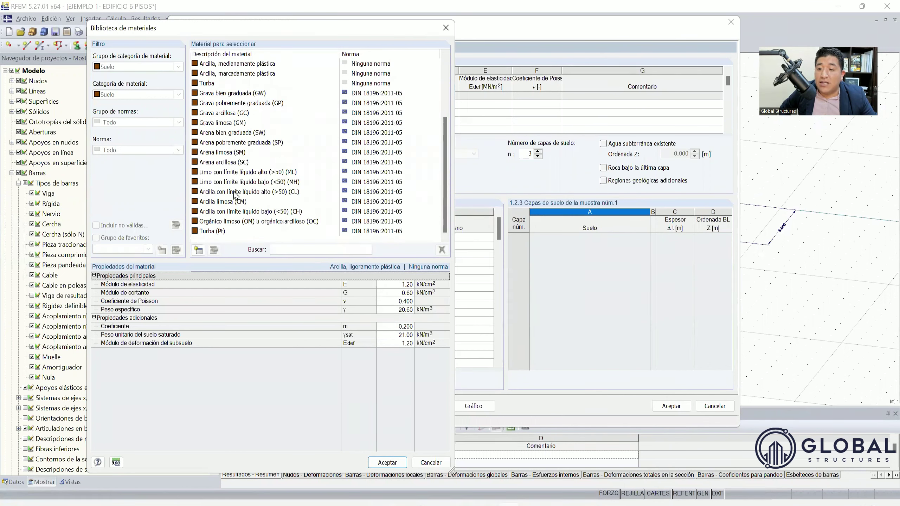
click(231, 173)
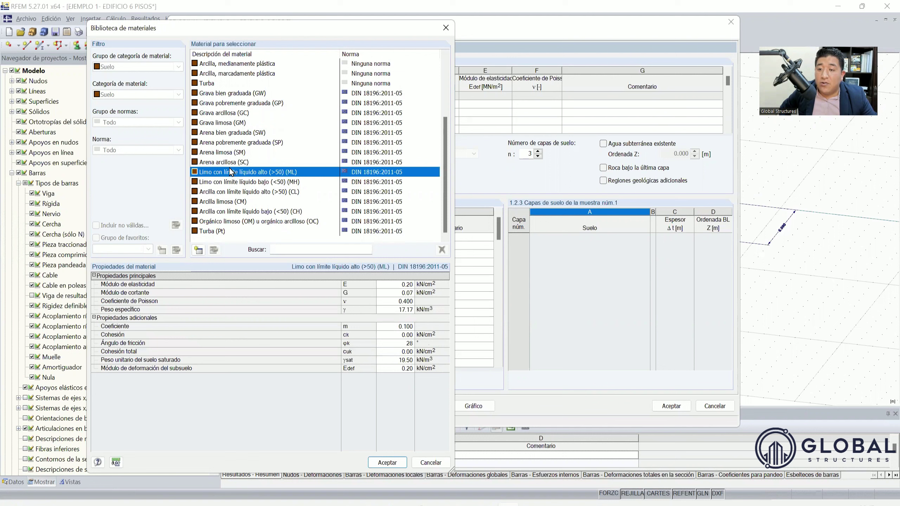
click(229, 163)
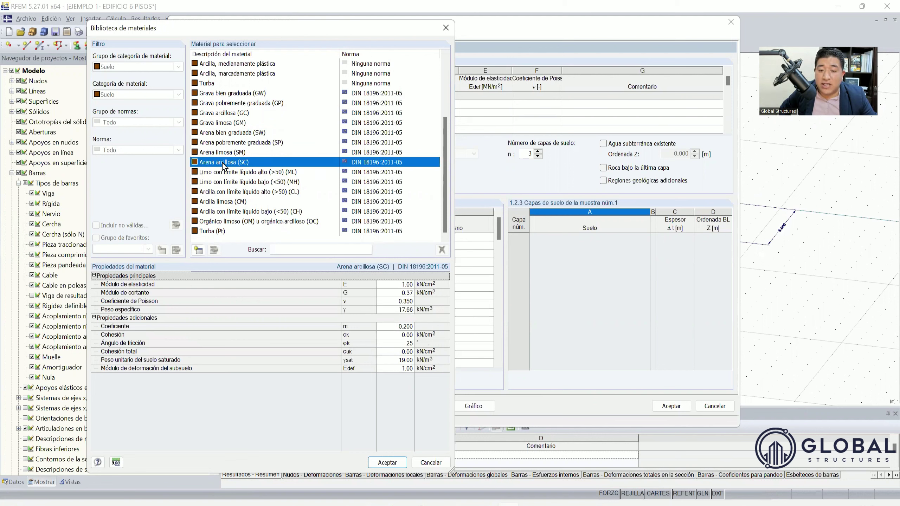
click(226, 173)
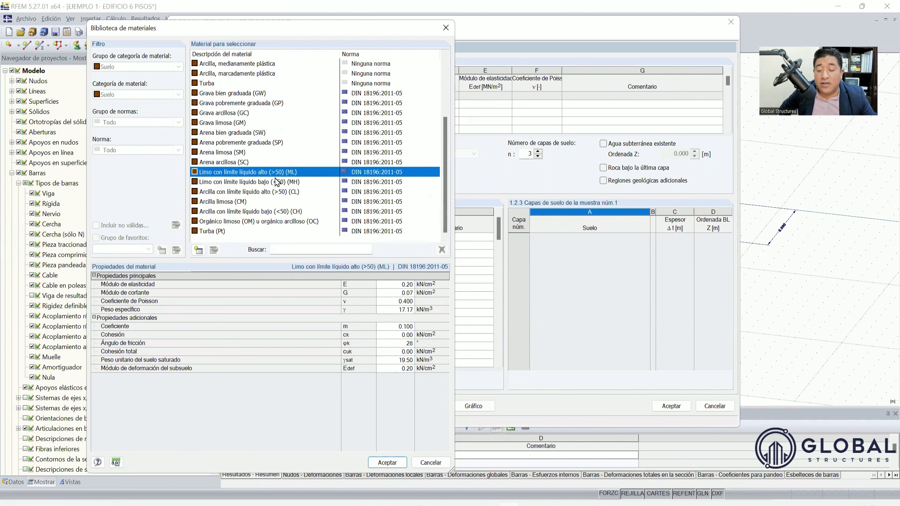
click(261, 211)
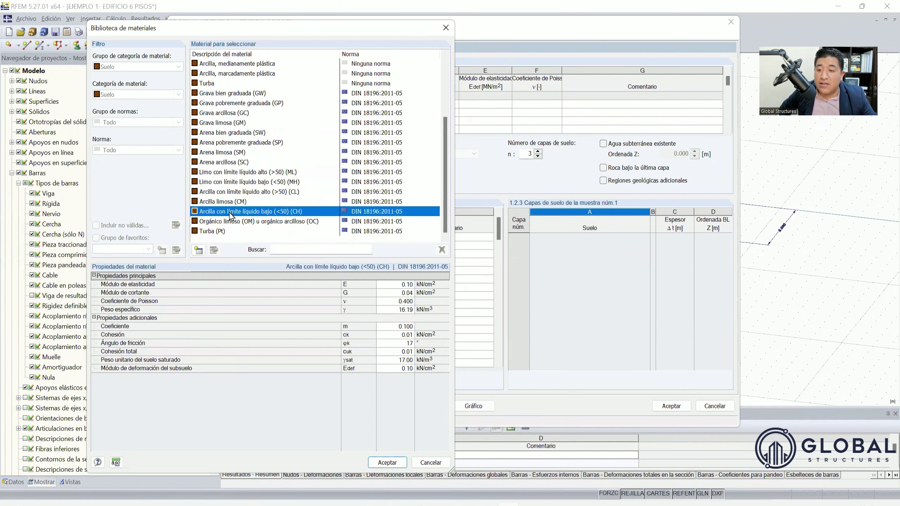
click(232, 182)
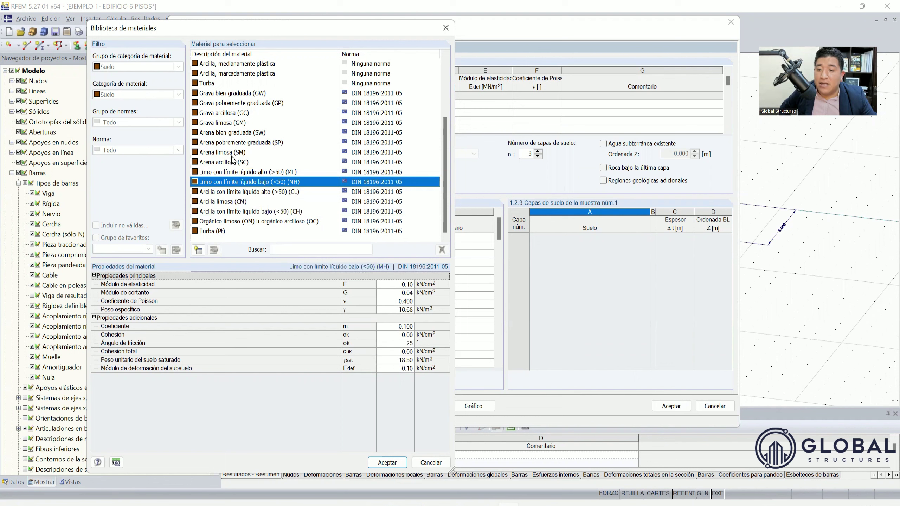
click(233, 154)
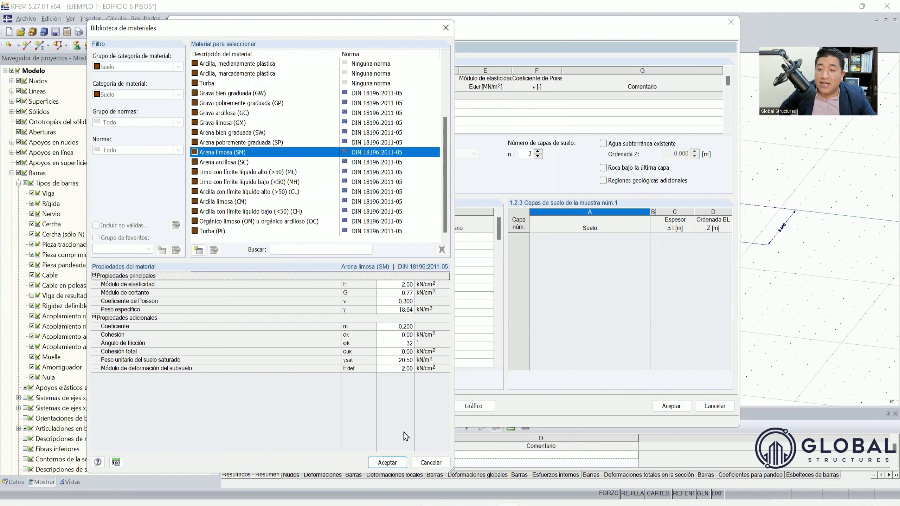
click(388, 463)
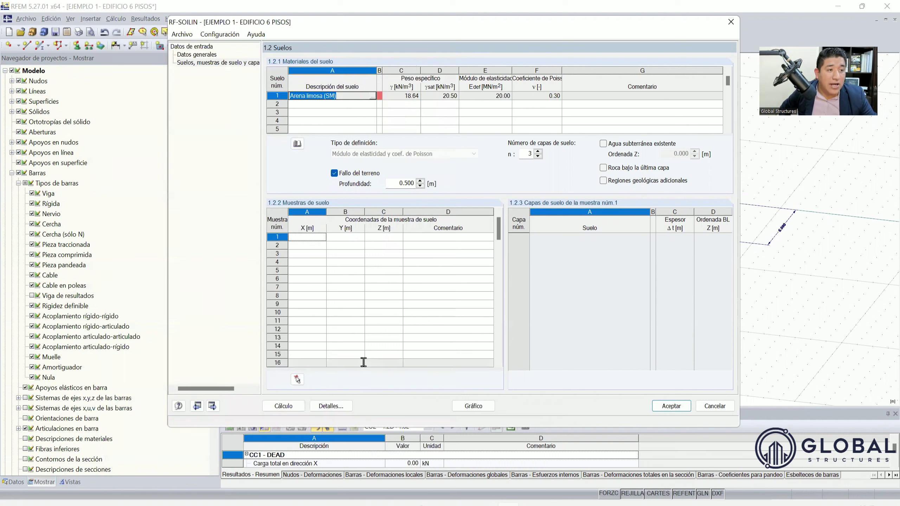
Define soil 2 as Arena, de grano uniforme (arena gruesa) from the material library.
click(369, 106)
click(371, 105)
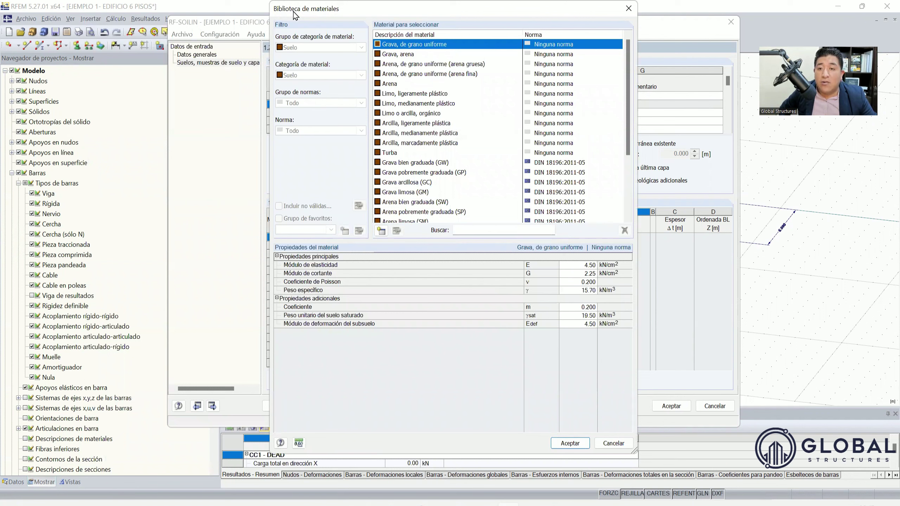
drag(294, 14, 293, 31)
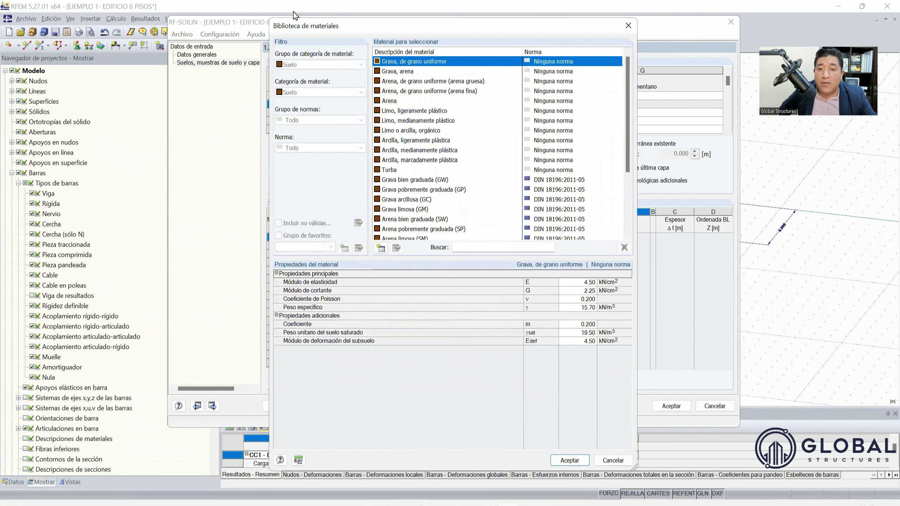
click(399, 95)
click(397, 82)
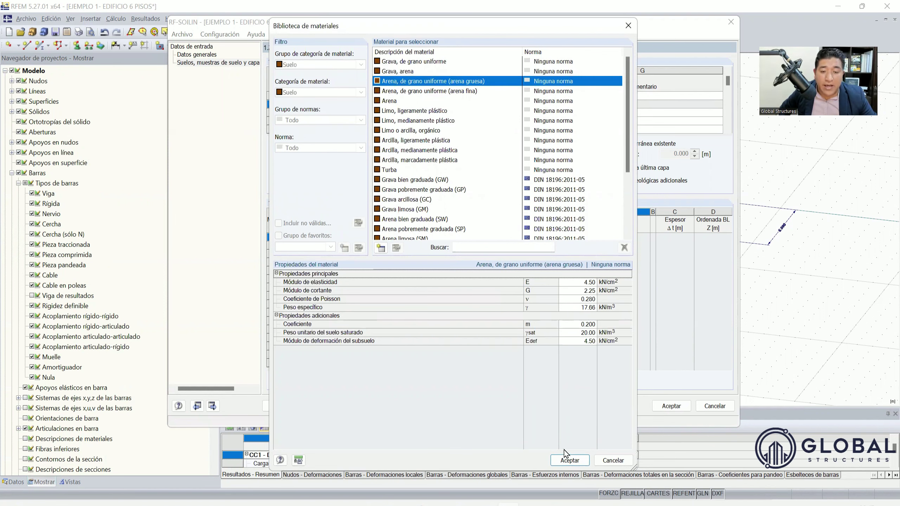
click(569, 461)
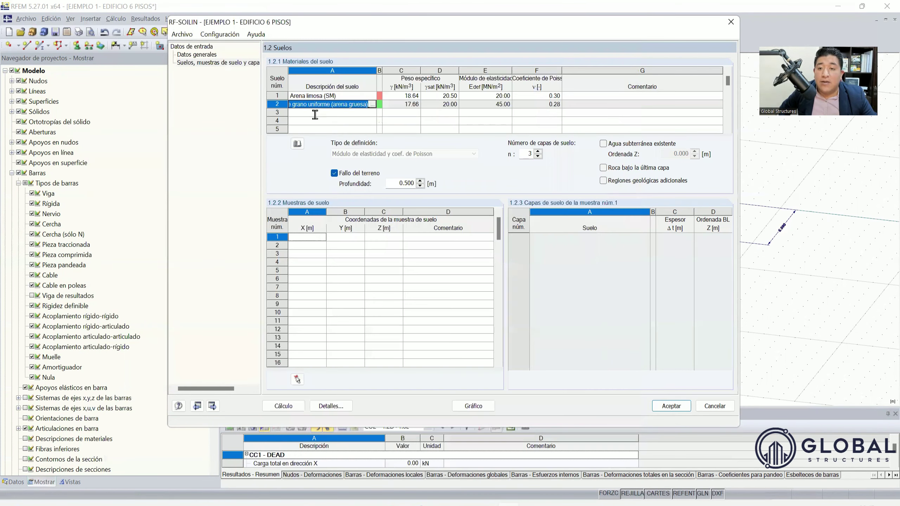
Define soil 3 as Grava pobremente graduada (GP) according to DIN 18196:2011-05 from the material library.
click(371, 115)
click(372, 114)
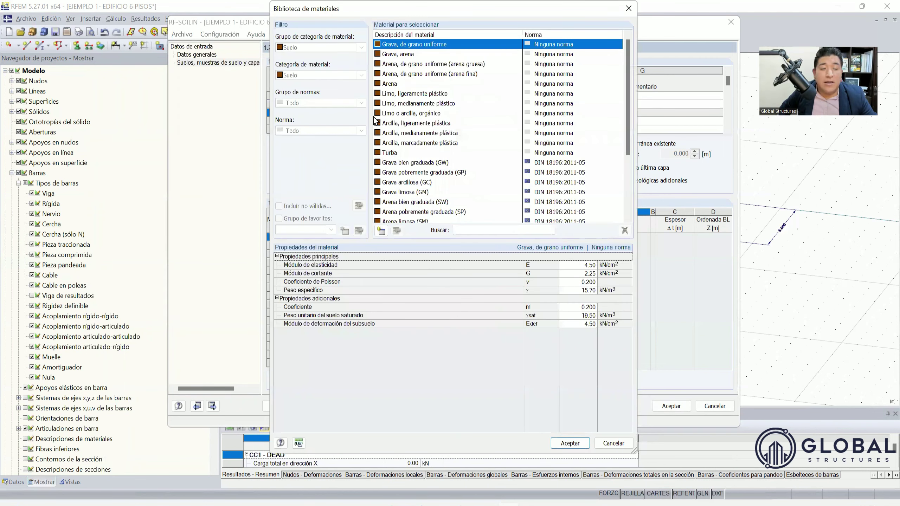
click(436, 178)
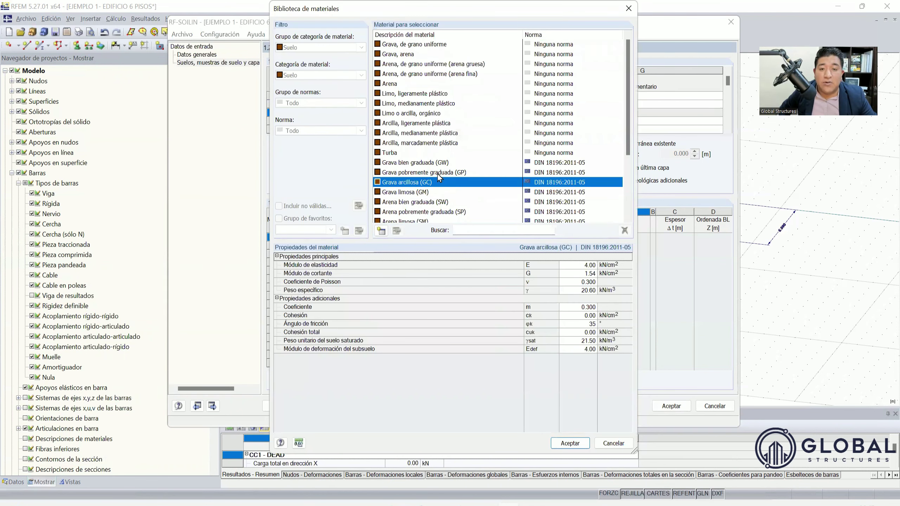
click(443, 173)
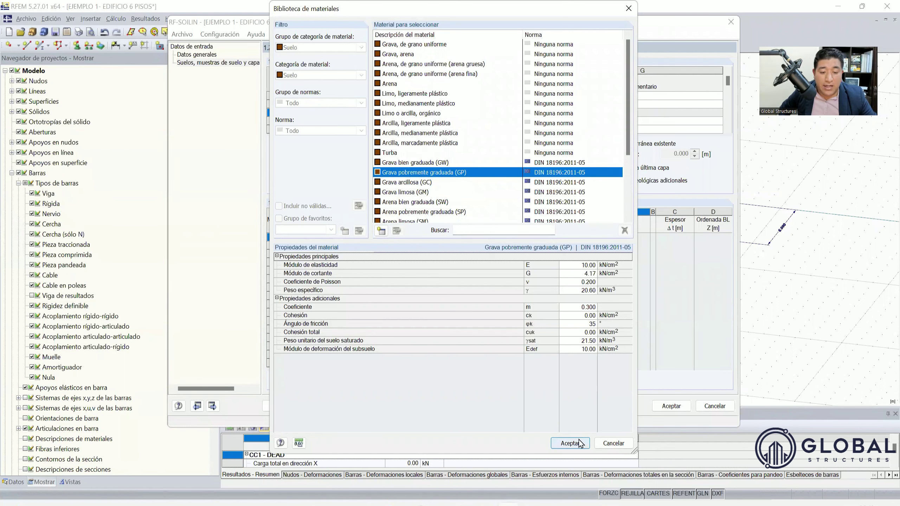
key(Return)
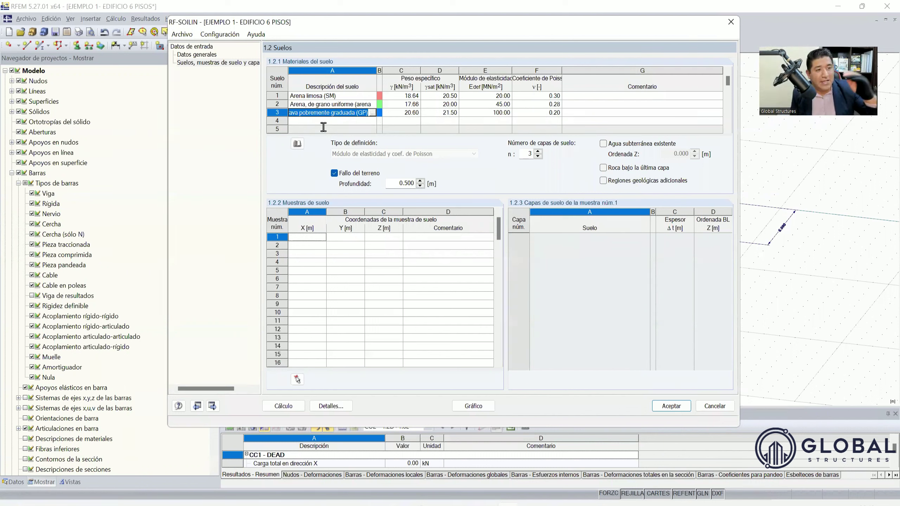
Turn off the ground failure option (Fallo del terreno) for the soil analysis.
click(537, 154)
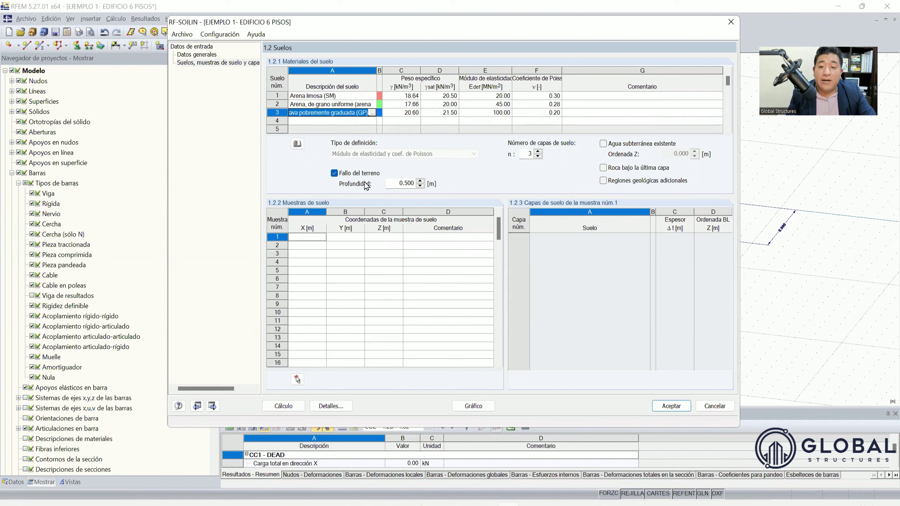
click(334, 174)
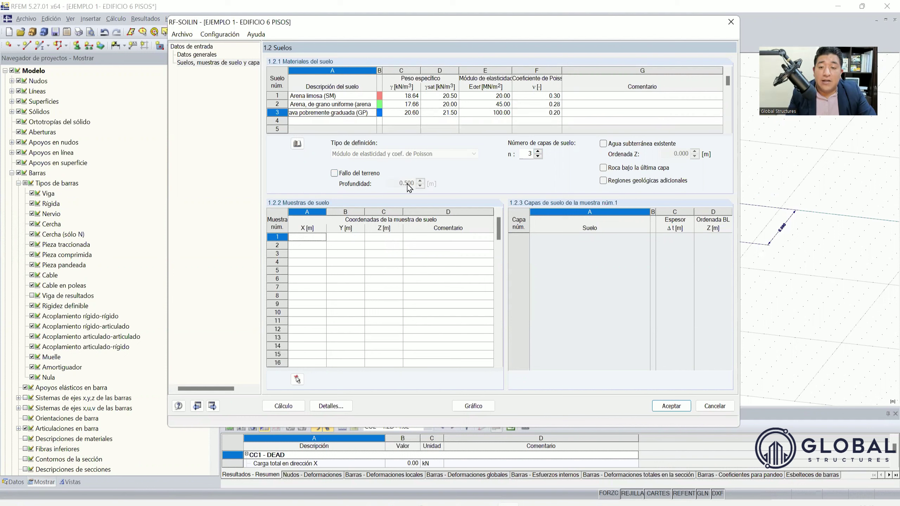
click(334, 173)
click(334, 173)
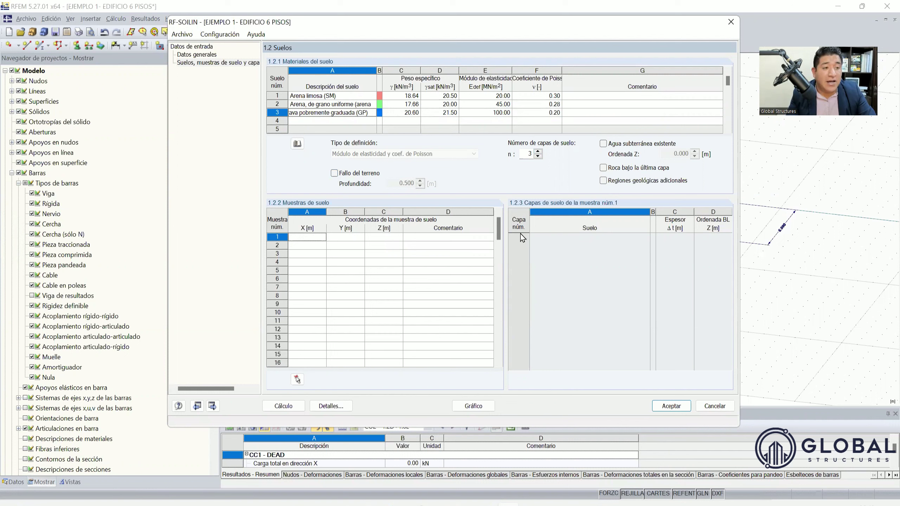
Leave existing groundwater switched off and activate rock below the last layer (Roca bajo la última capa).
click(608, 145)
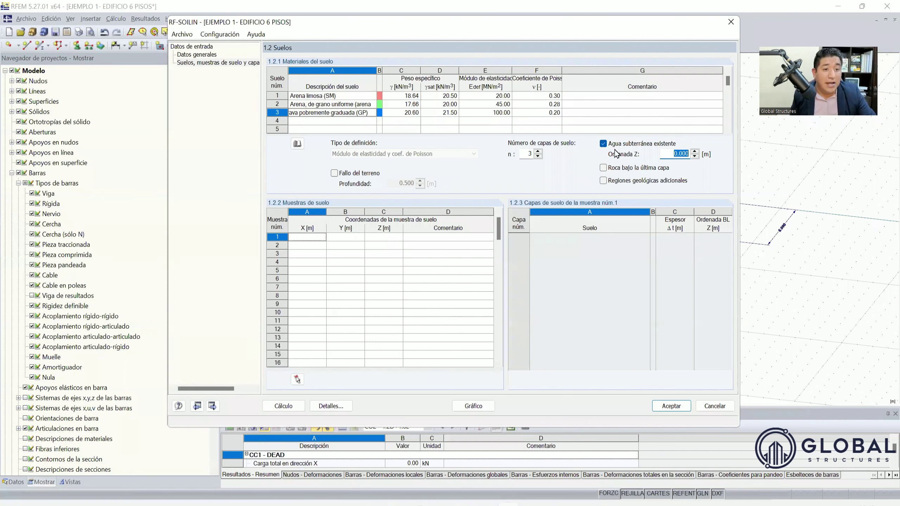
click(604, 145)
click(604, 168)
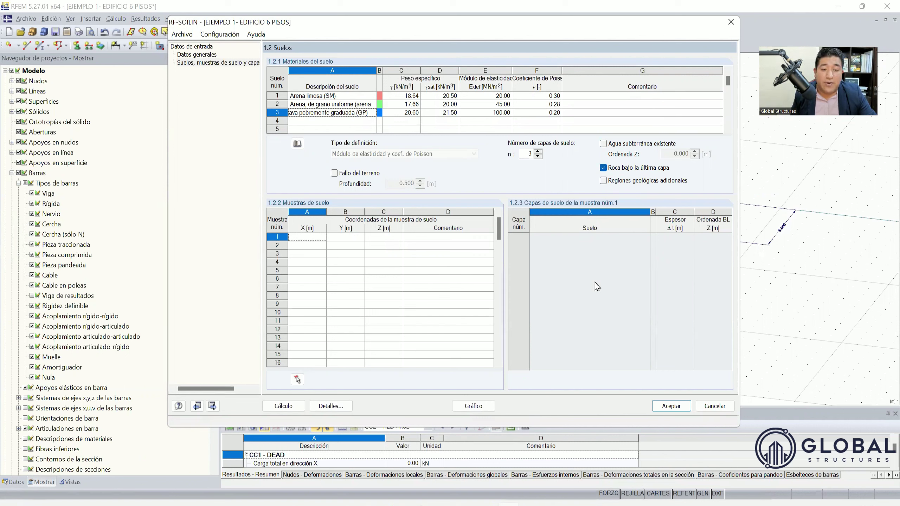
Place soil sample 1 graphically in the model at about X 13.55 m, Y 17.60 m, Z 0 m.
click(304, 238)
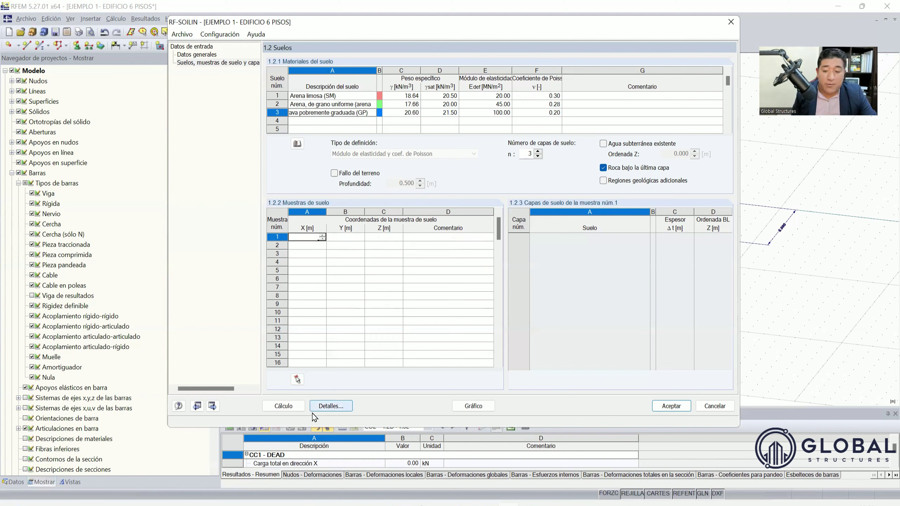
click(297, 380)
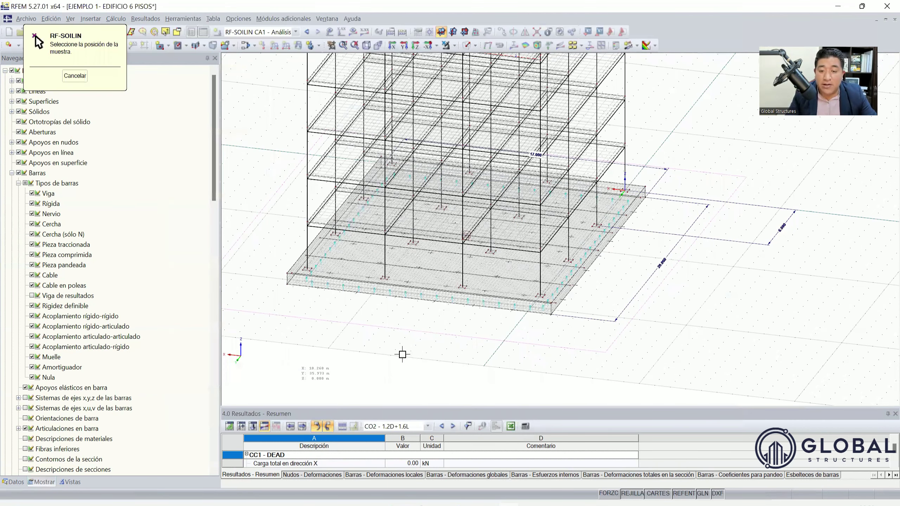
ctrl+middle_drag(466, 337, 413, 348)
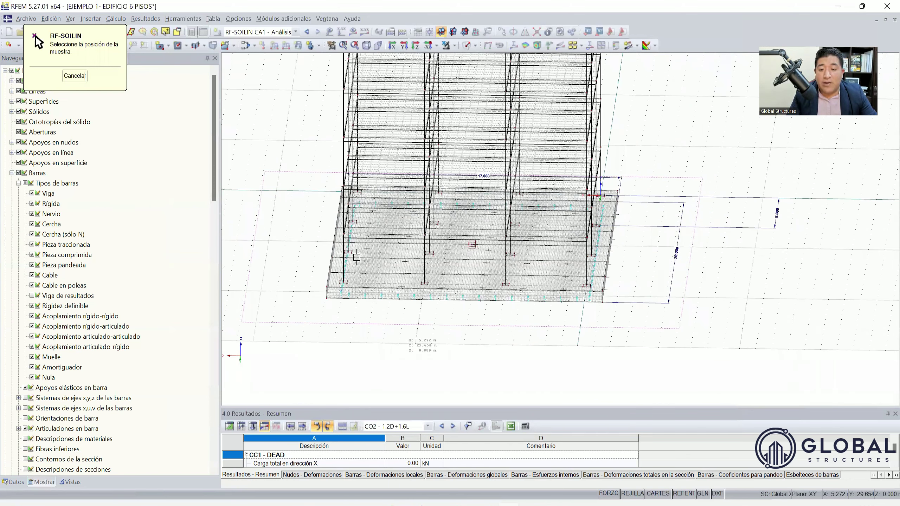
scroll(354, 253, up, 3)
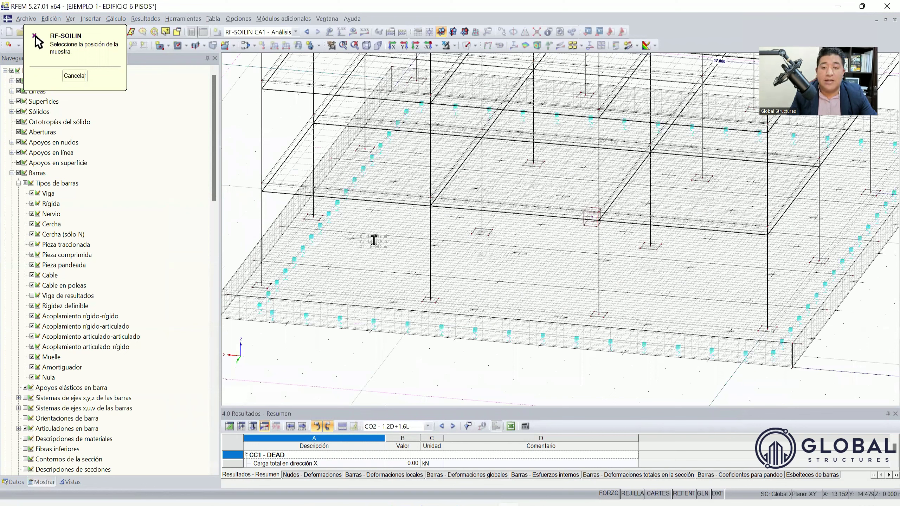
click(435, 307)
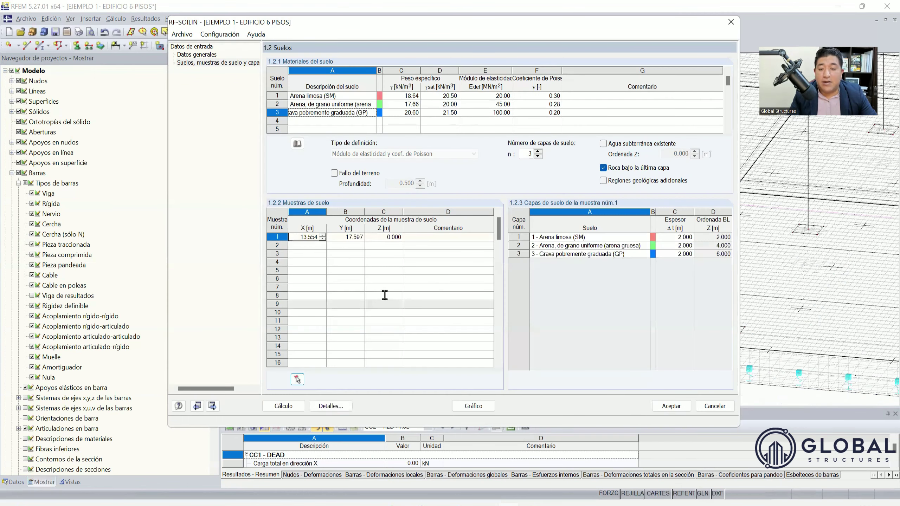
Place soil sample 2 at about X 7.83 m, Y 7.92 m and sample 3 at about X 0.26 m, Y 0.58 m graphically.
click(299, 247)
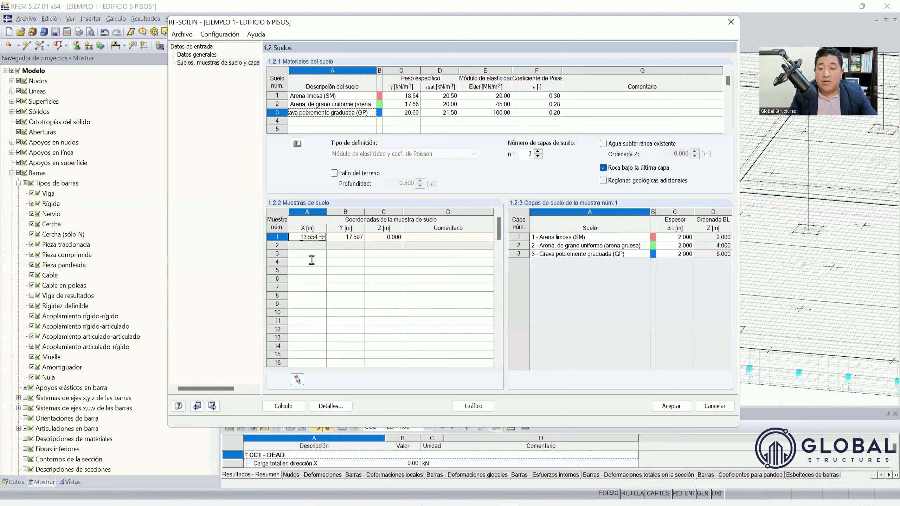
click(297, 379)
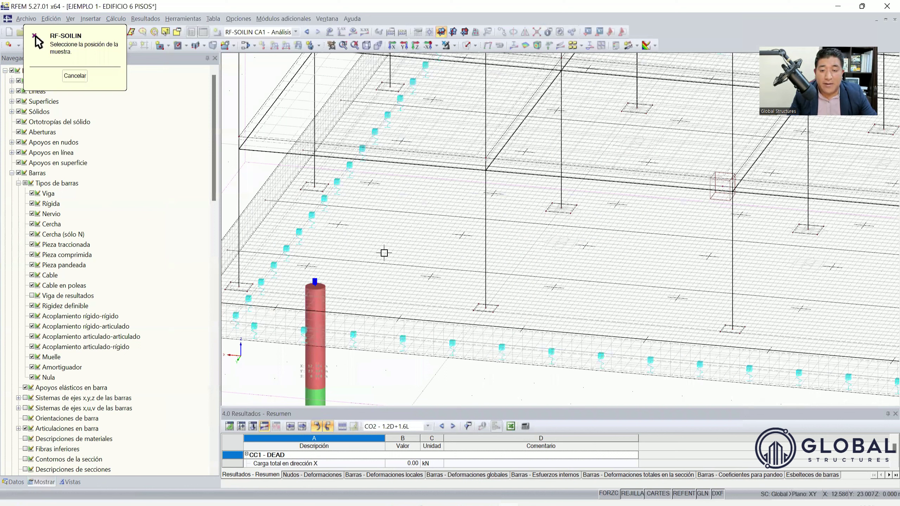
click(397, 265)
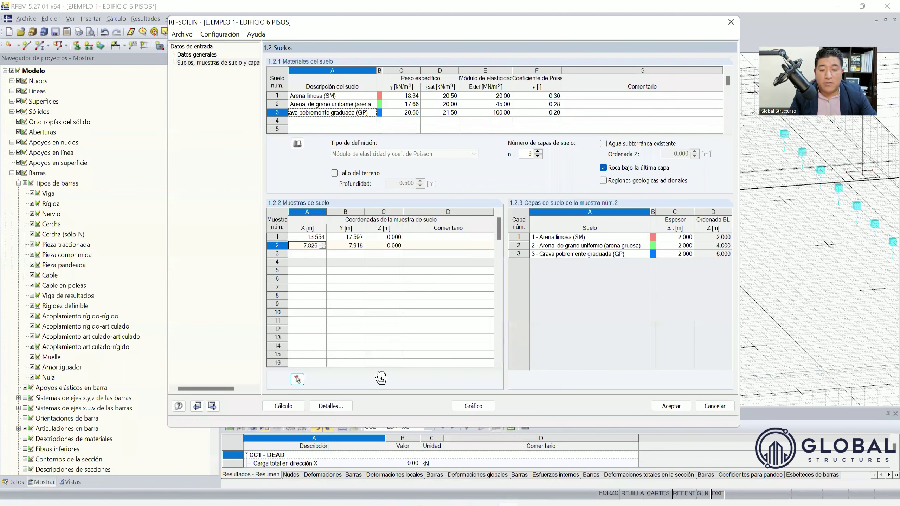
click(298, 379)
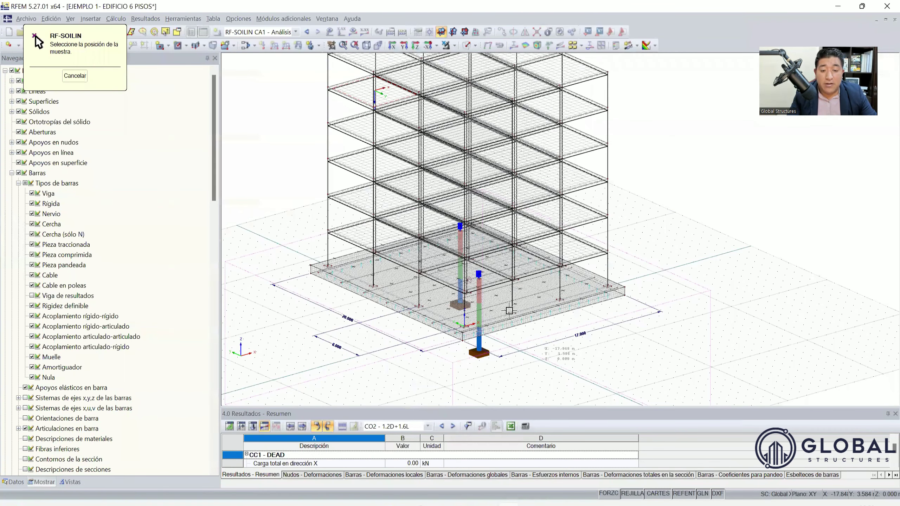
click(361, 286)
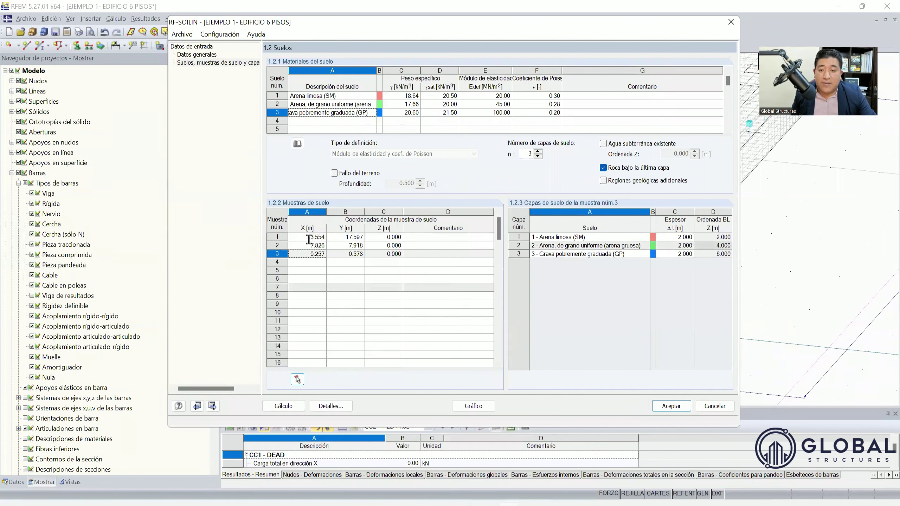
Set the thickness of soil sample 1's first layer, Arena limosa (SM), to 4 m.
click(388, 236)
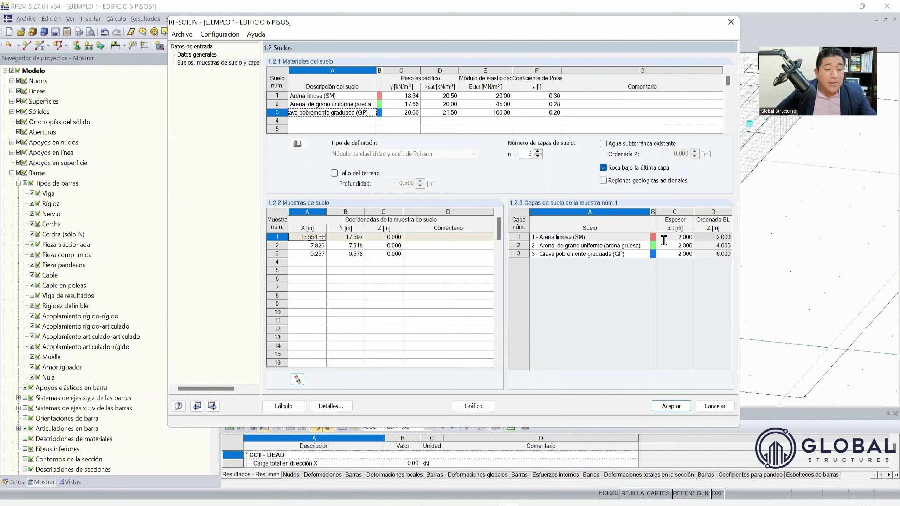
click(664, 237)
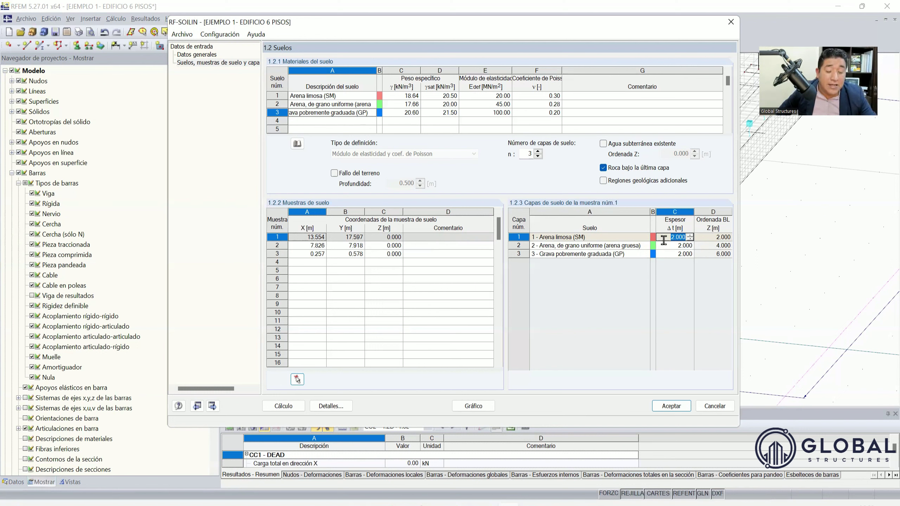
text(5)
key(Return)
click(672, 237)
double_click(672, 238)
text(4)
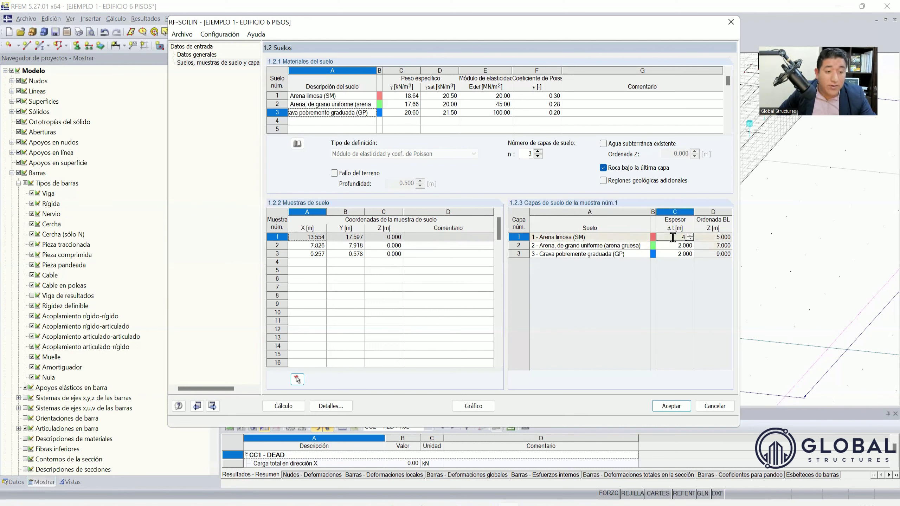
key(Return)
Set sample 1's second layer, Arena de grano uniforme, to 5 m thick and its third layer, Grava pobremente graduada (GP), to 7 m.
text(5)
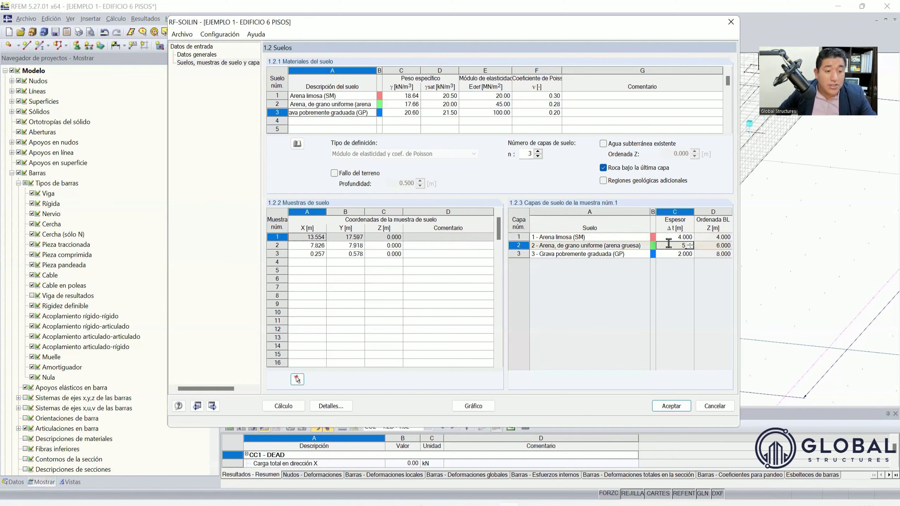
click(667, 254)
double_click(666, 254)
text(6)
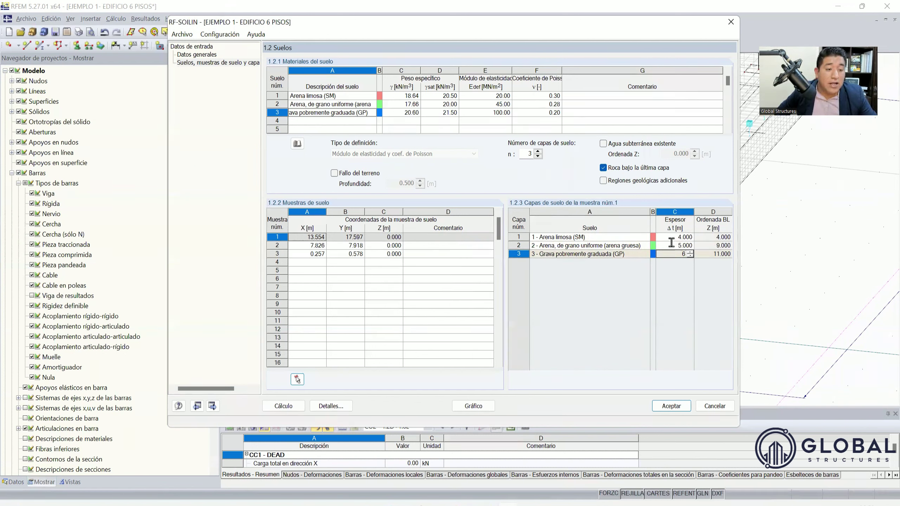
scroll(671, 248, up, 1)
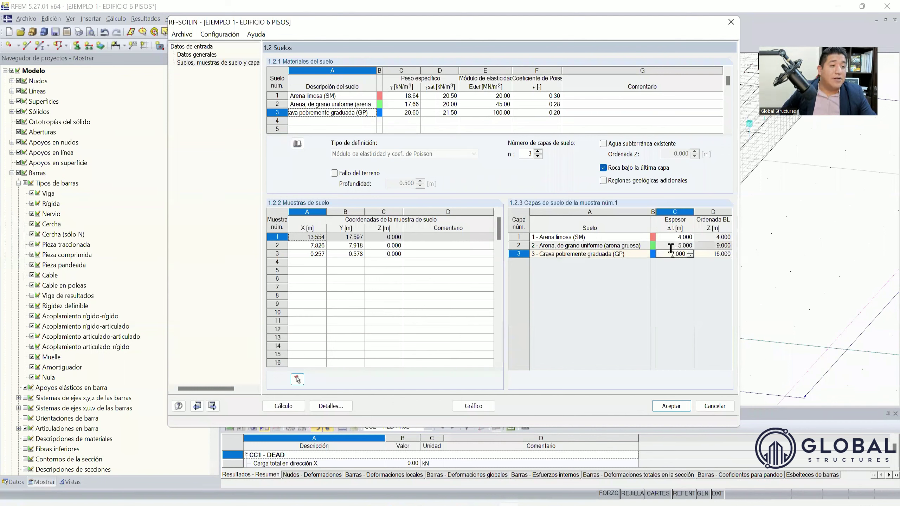
Compare samples 1 and 2 and set the thickness of sample 2's first layer, Arena limosa (SM), to 4.5 m.
click(308, 246)
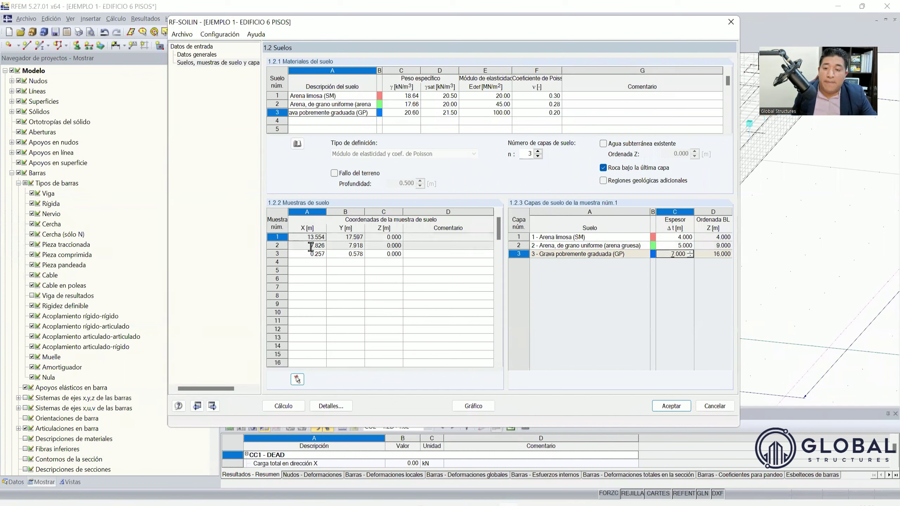
click(660, 235)
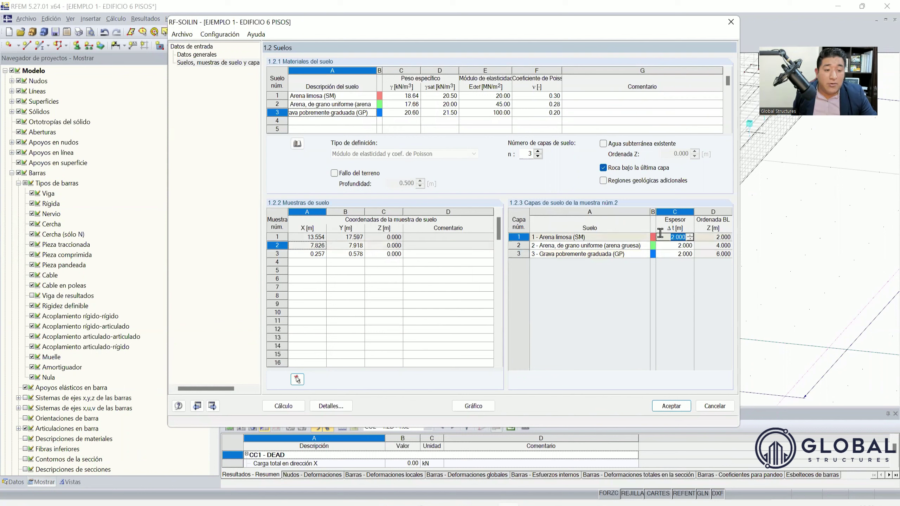
text(5)
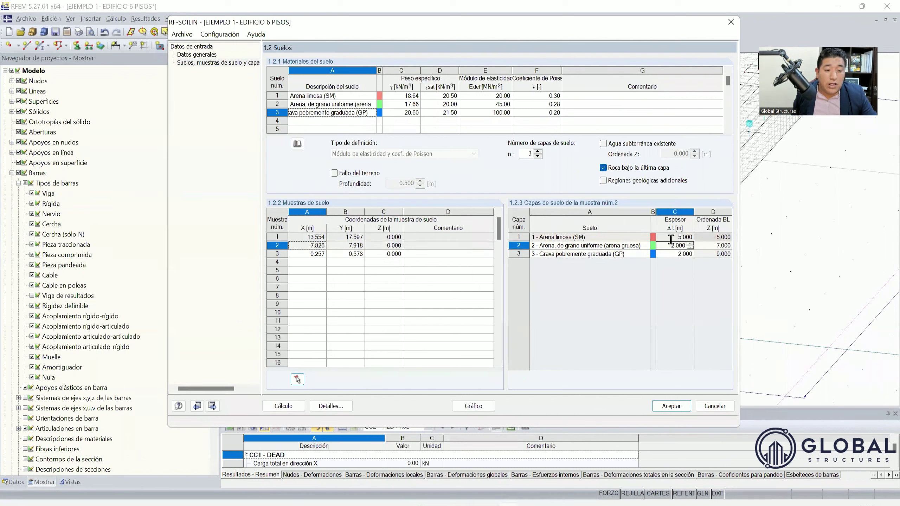
click(347, 244)
click(308, 237)
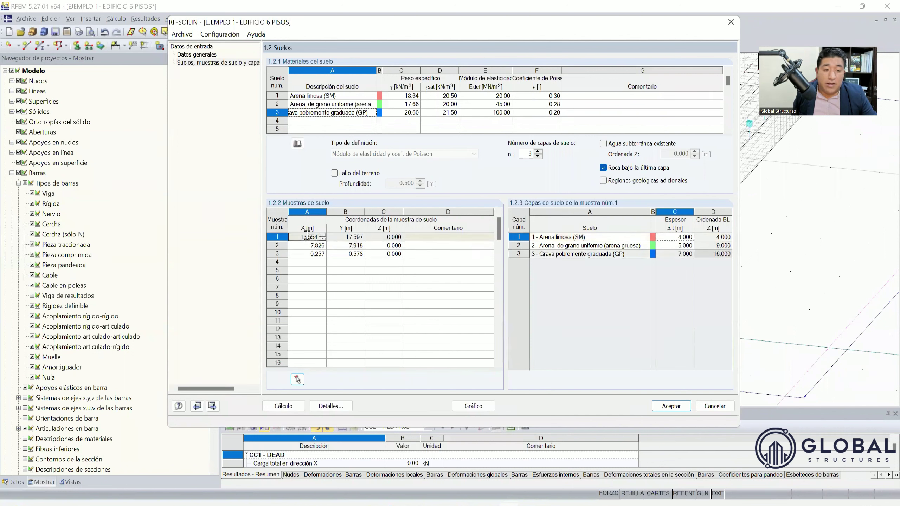
click(297, 245)
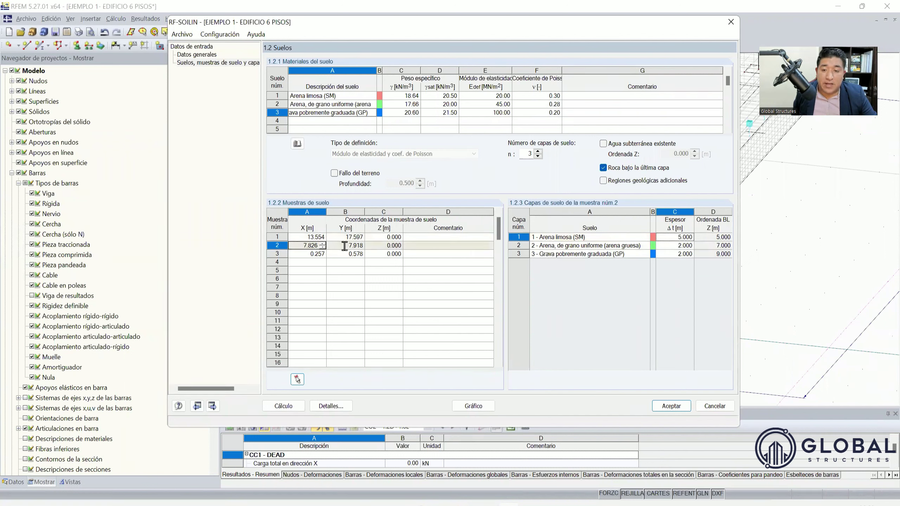
click(674, 245)
click(673, 237)
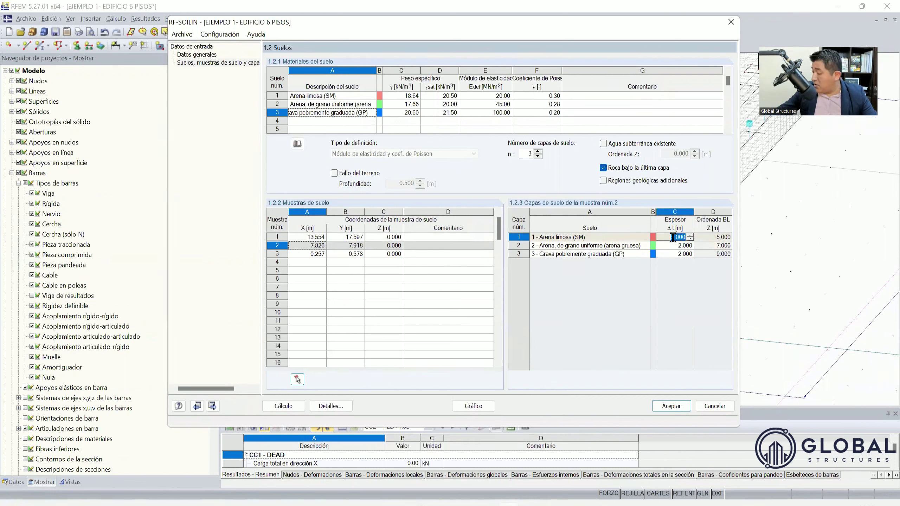
text(4.5)
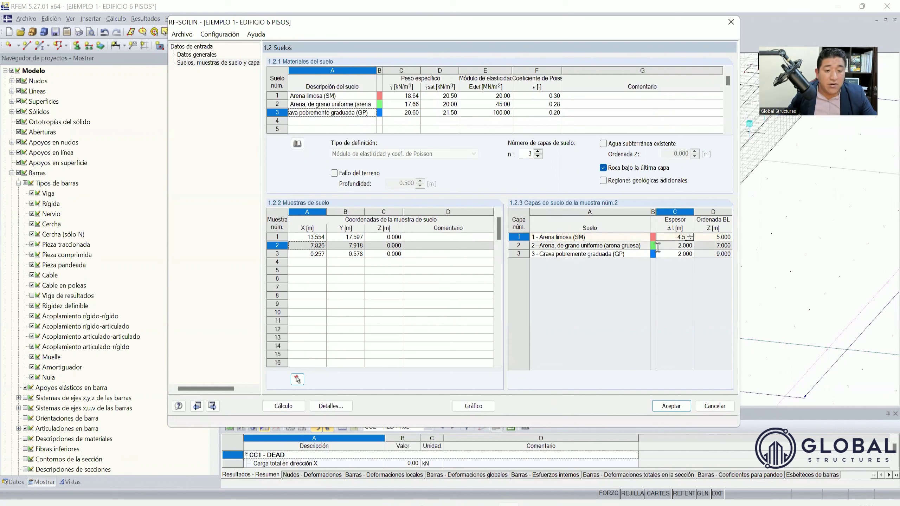
Set sample 2's second layer thickness to 6 m and try to set its third layer, Grava pobremente graduada (GP), to 6 m.
click(668, 245)
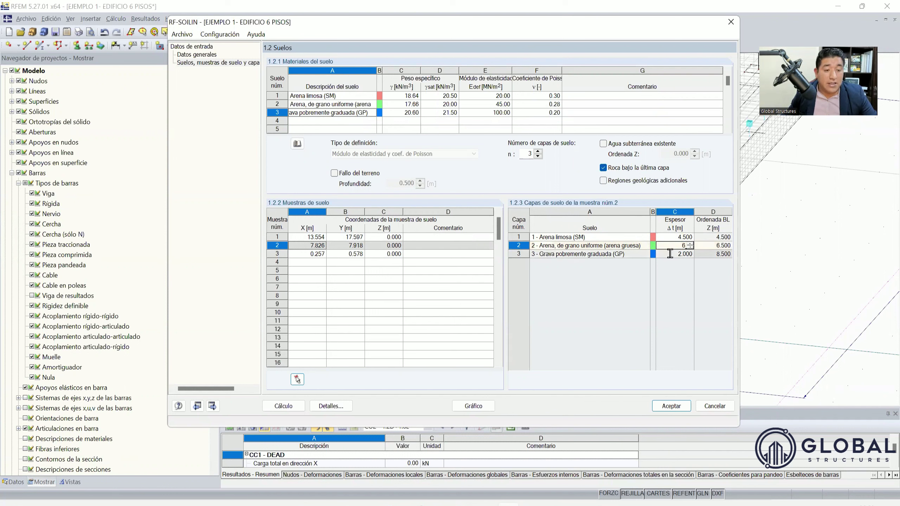
click(669, 253)
text(6)
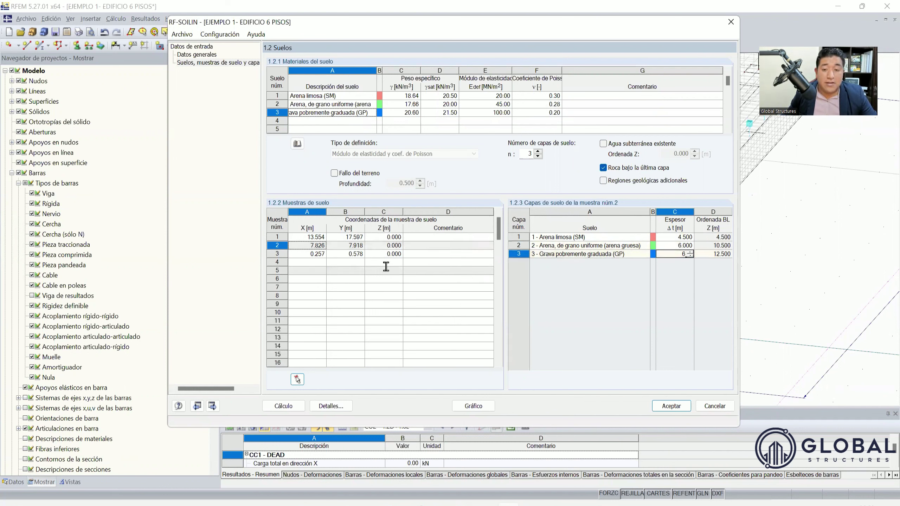
Set soil sample 3's layer thicknesses to 5 m for the first layer, 4 m for the second and 7 m for the third.
click(314, 254)
click(675, 237)
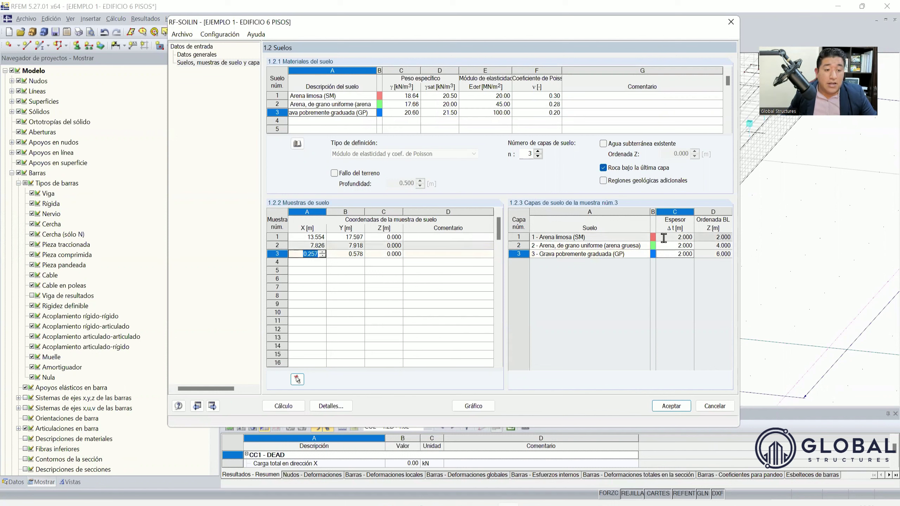
text(5)
key(Return)
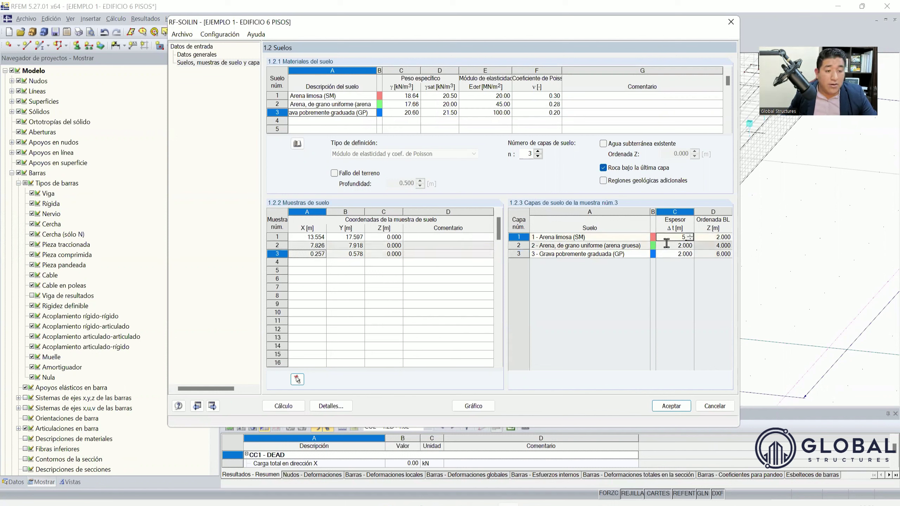
click(668, 246)
text(4)
key(Return)
click(675, 253)
double_click(671, 255)
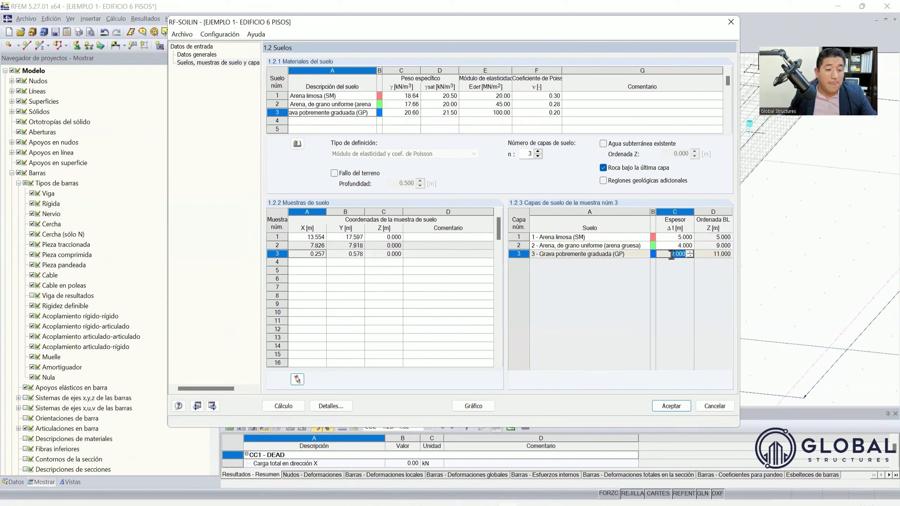
text(7)
key(Return)
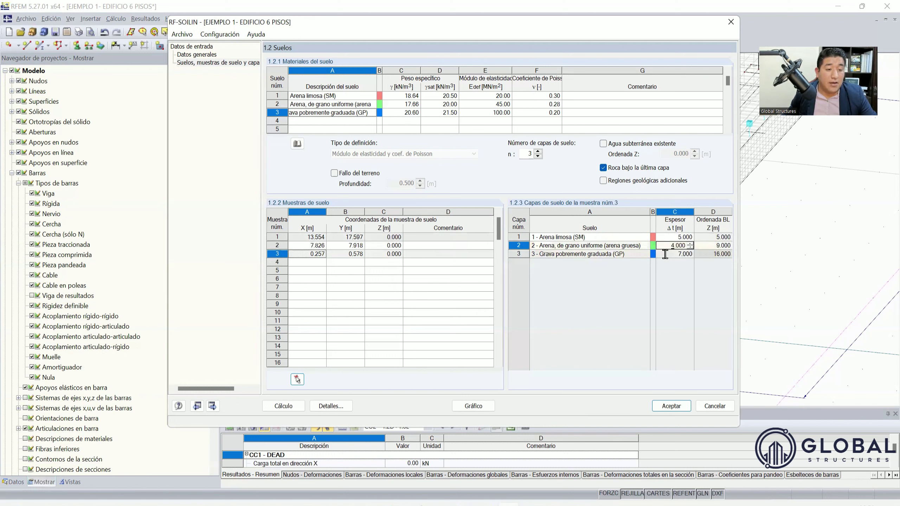
Set the thickness of sample 2's third layer, Grava pobremente graduada (GP), to 7 m and recheck the layers of all three samples.
click(314, 246)
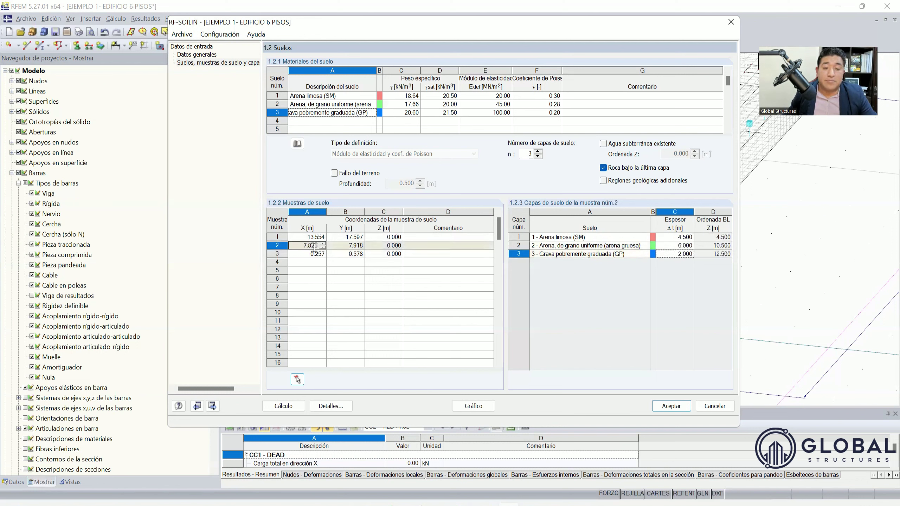
click(677, 255)
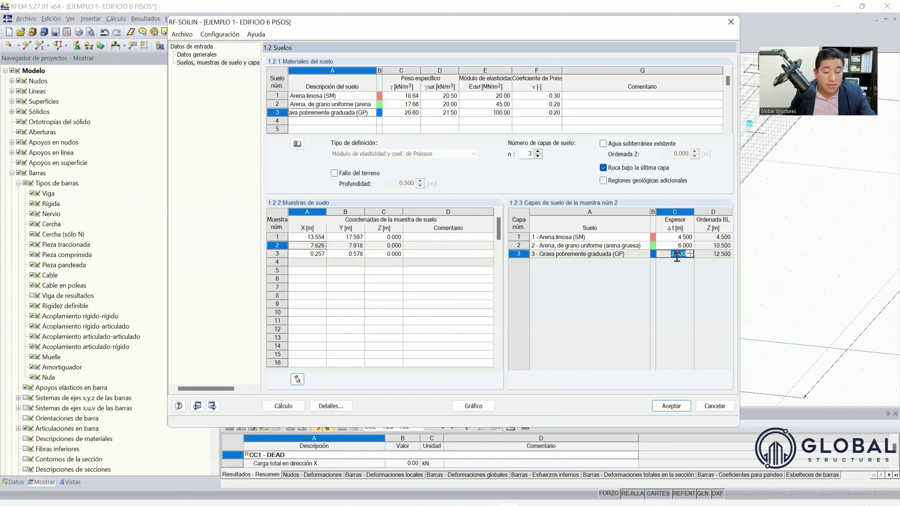
text(7)
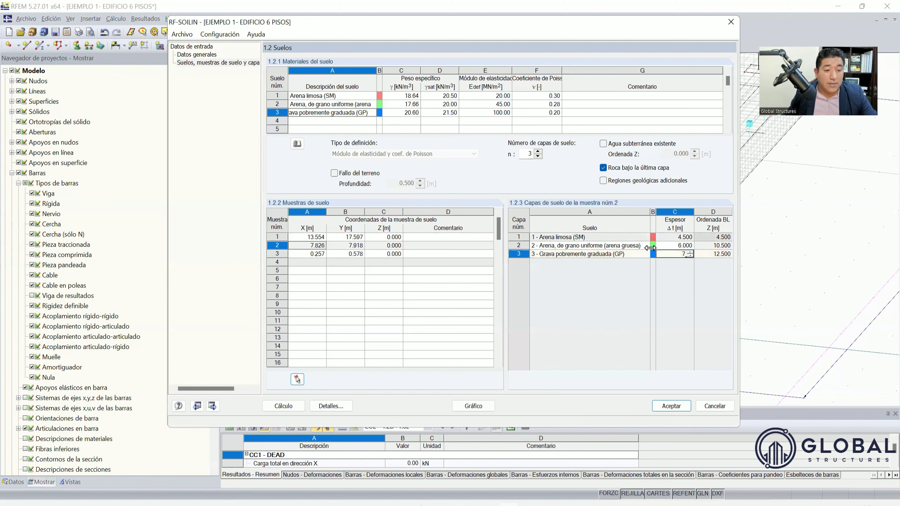
key(Return)
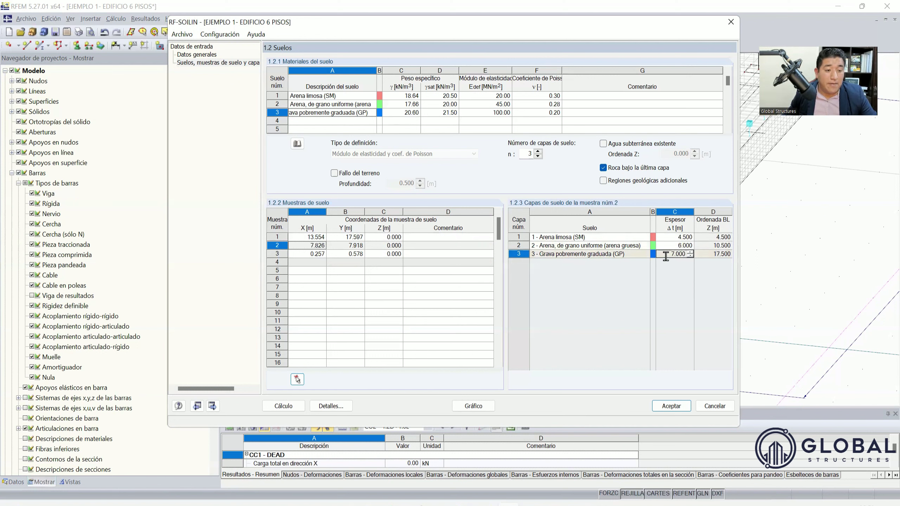
click(315, 253)
click(316, 245)
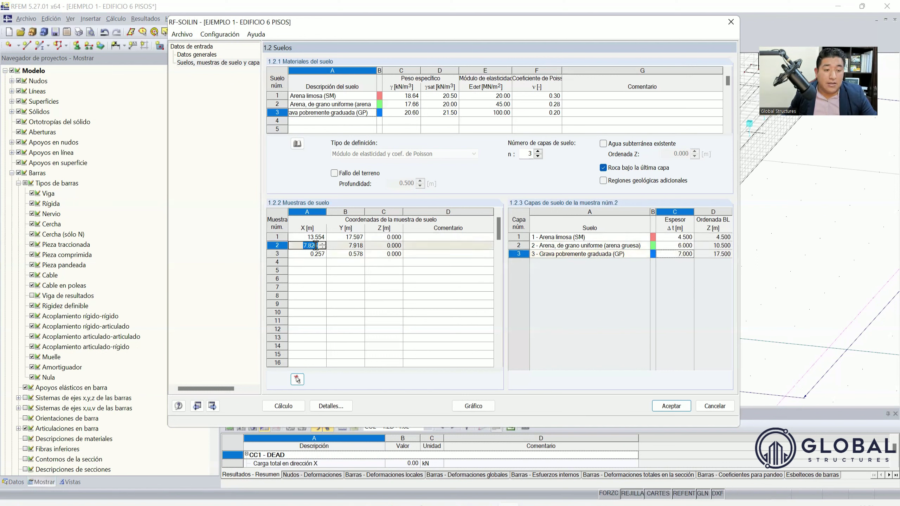
click(319, 238)
click(316, 245)
click(315, 254)
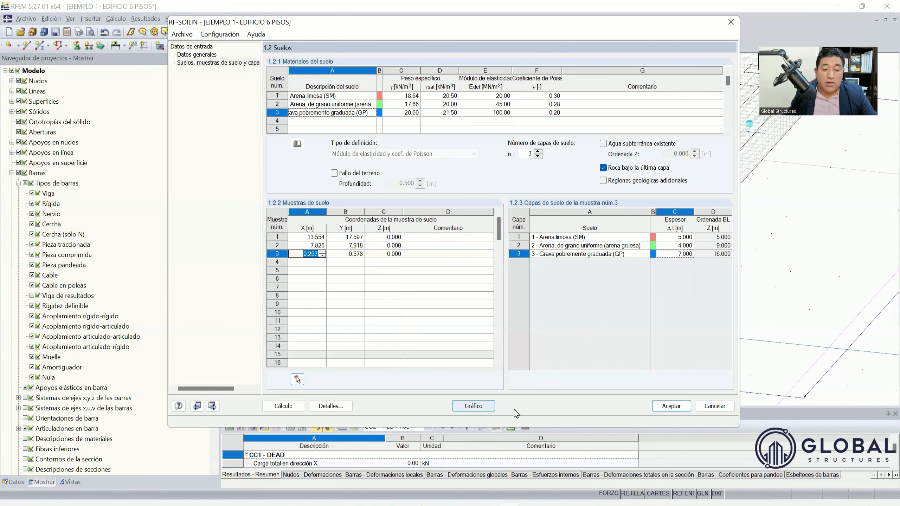
View the three soil samples graphically in the model, examine how the layer boundaries vary beneath the slab, and return to the soil data.
click(477, 407)
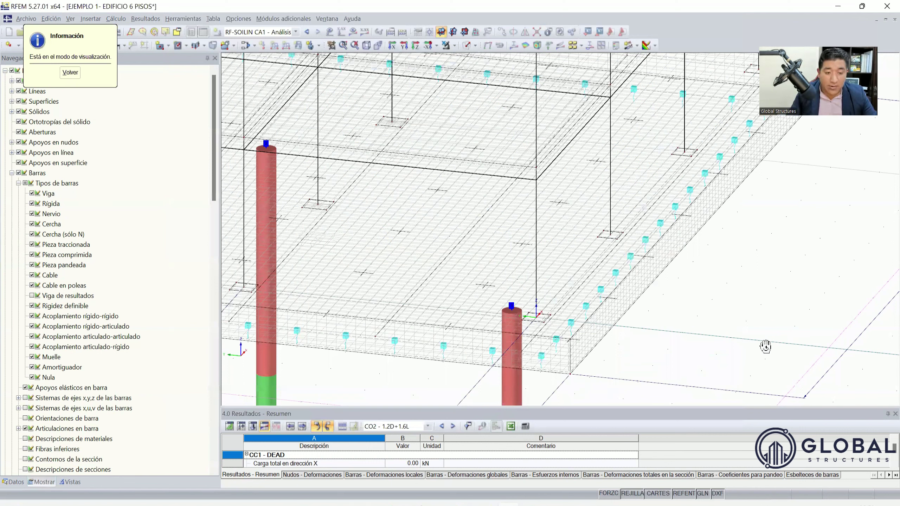
middle_click(873, 342)
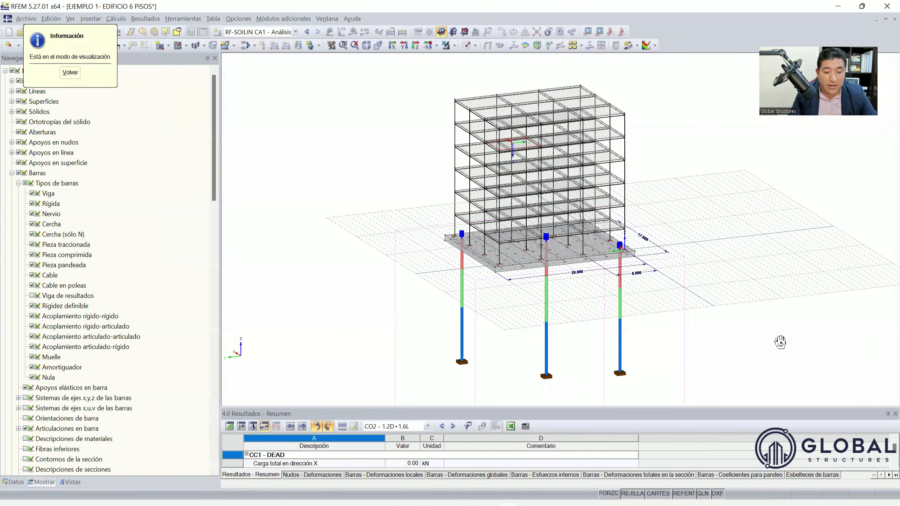
ctrl+middle_drag(882, 333, 864, 315)
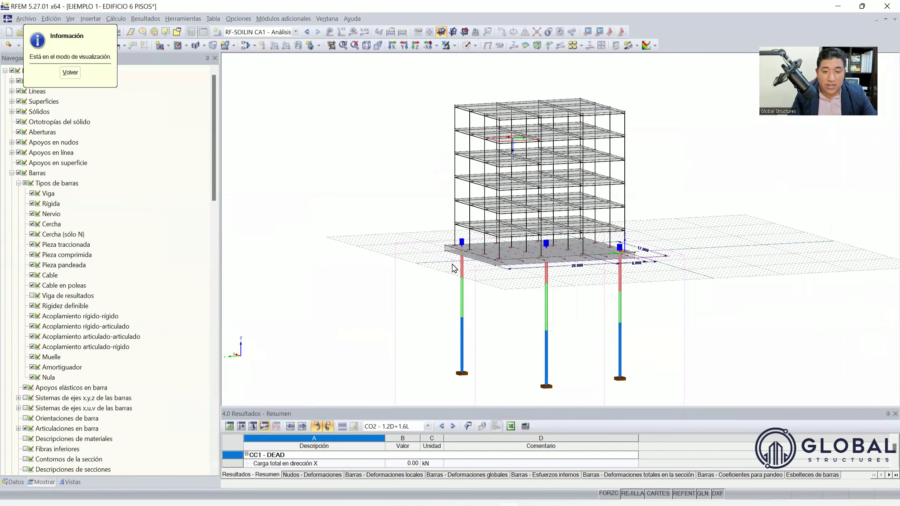
scroll(491, 271, up, 2)
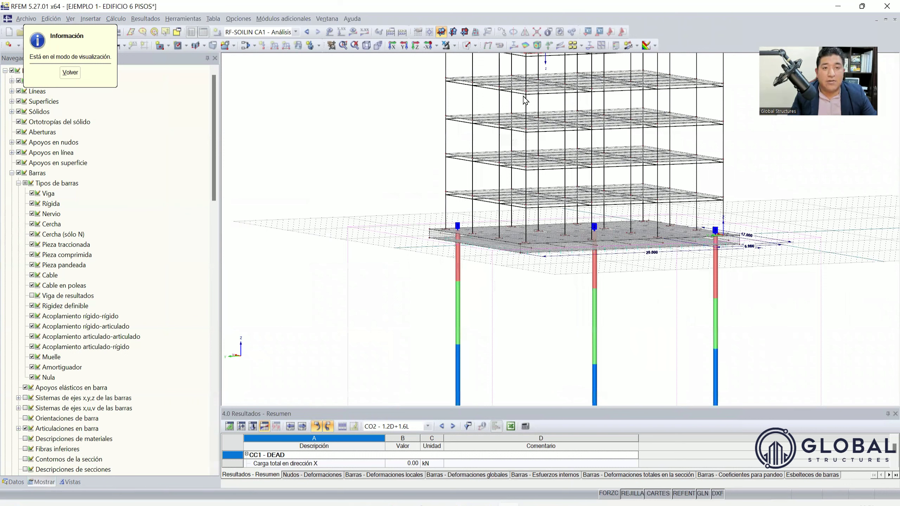
drag(453, 282, 513, 286)
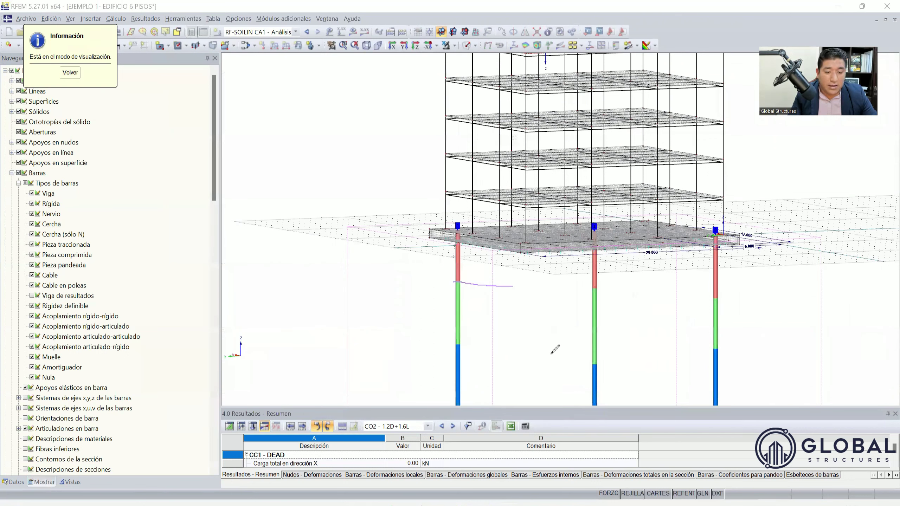
drag(513, 285, 720, 299)
drag(460, 340, 721, 360)
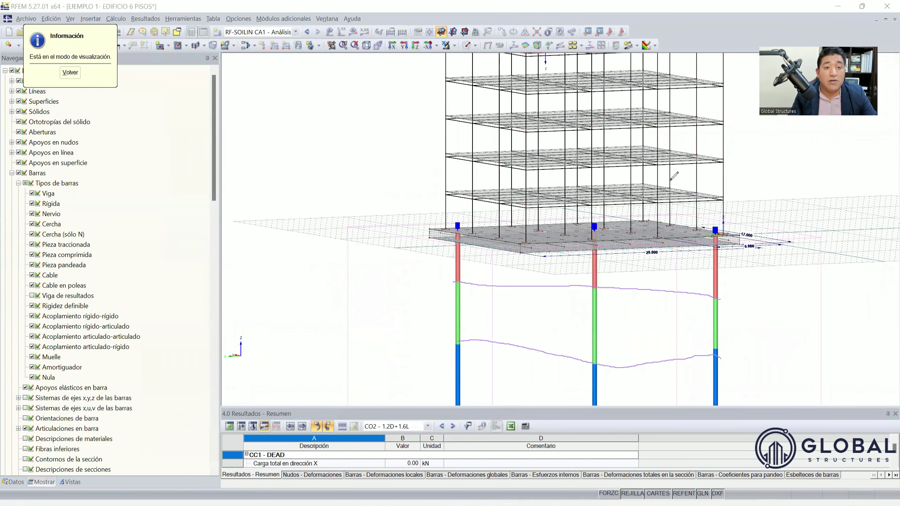
key(Escape)
scroll(571, 279, down, 5)
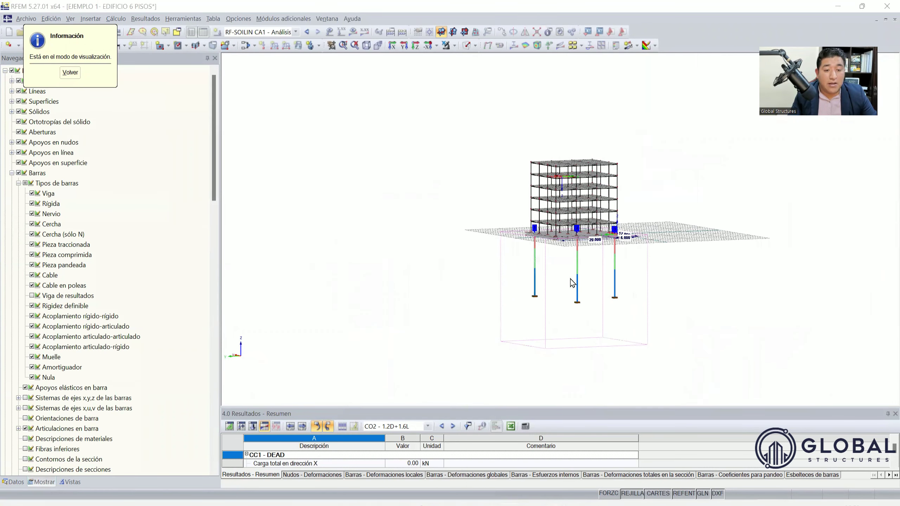
click(71, 77)
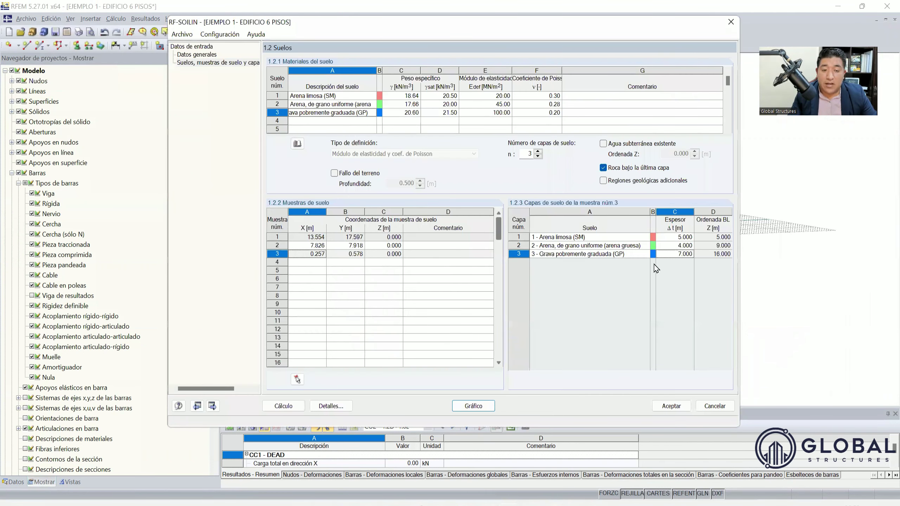
Set sample 3's second layer thickness to 5 m and its third layer to 6 m, and check the samples graphically in the model.
click(661, 245)
text(5)
key(Return)
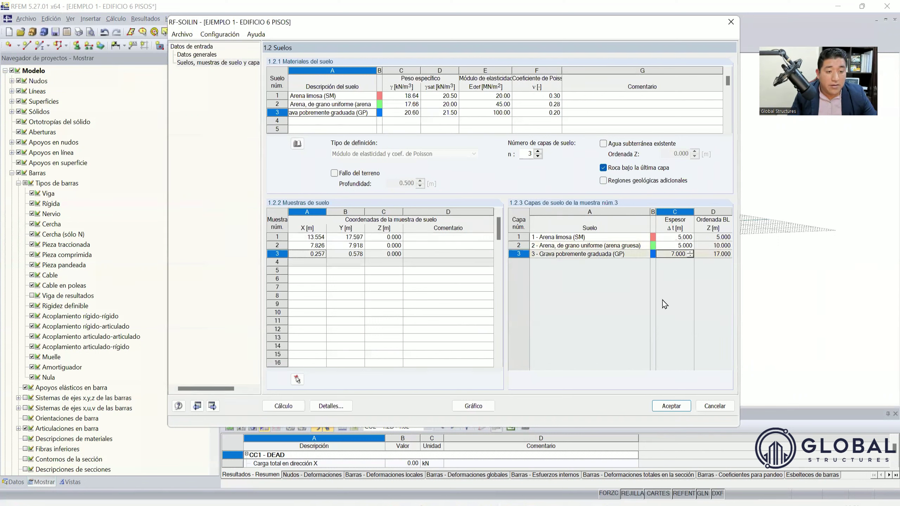
double_click(677, 254)
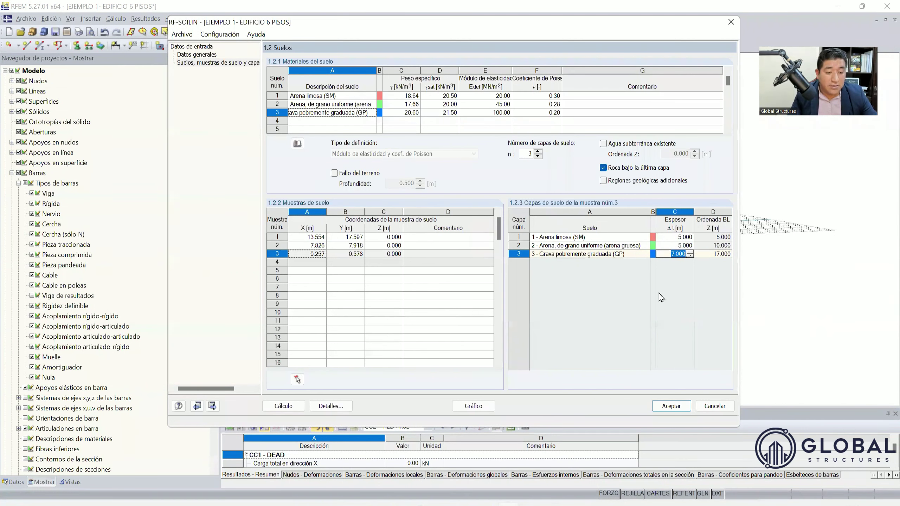
text(6)
click(673, 403)
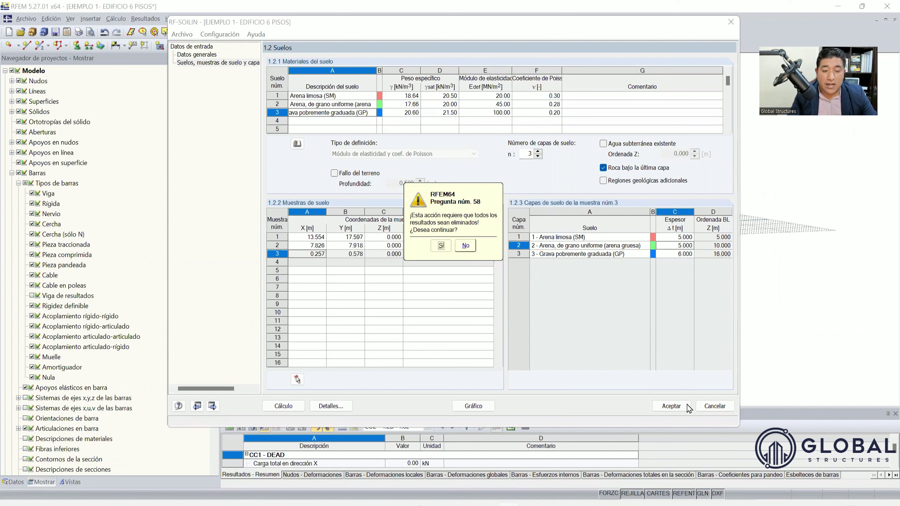
click(467, 249)
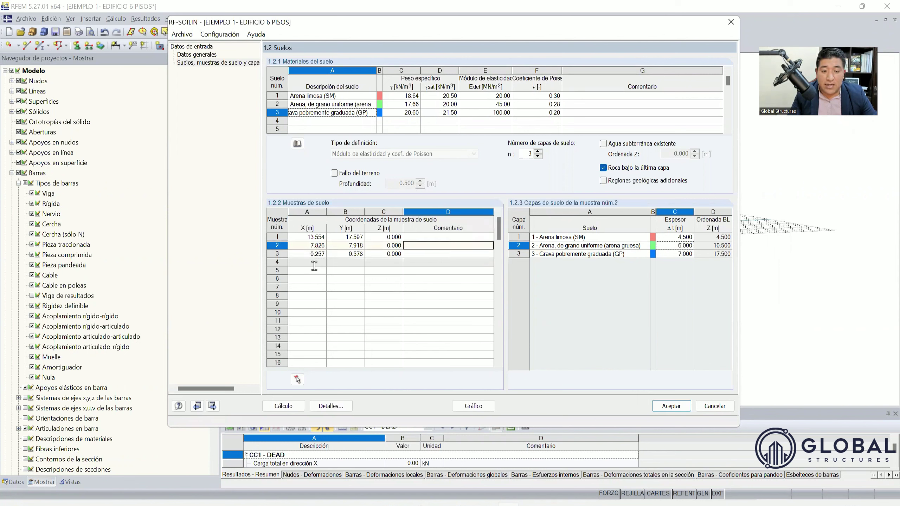
click(312, 254)
click(474, 406)
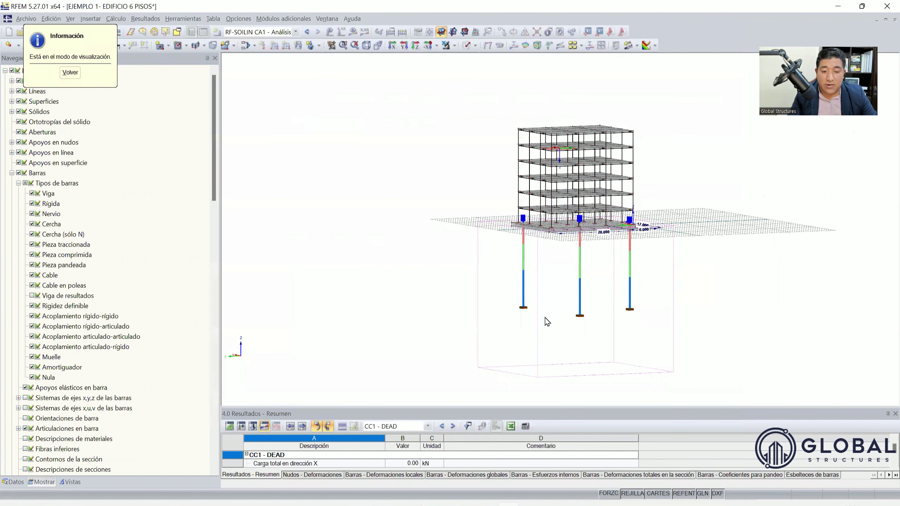
ctrl+middle_drag(722, 330, 542, 325)
click(70, 73)
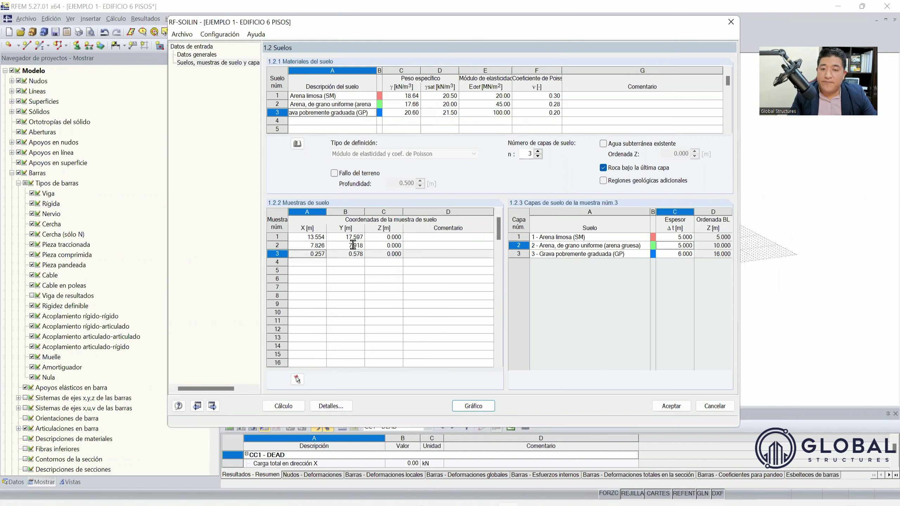
Set the thickness of sample 2's third layer, Grava pobremente graduada (GP), to 6 m.
click(314, 246)
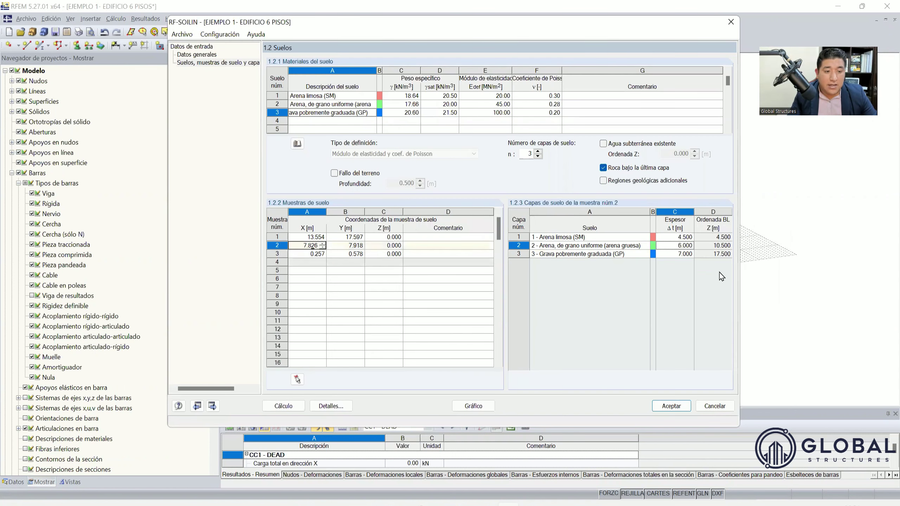
click(669, 253)
text(6)
key(Up)
click(672, 253)
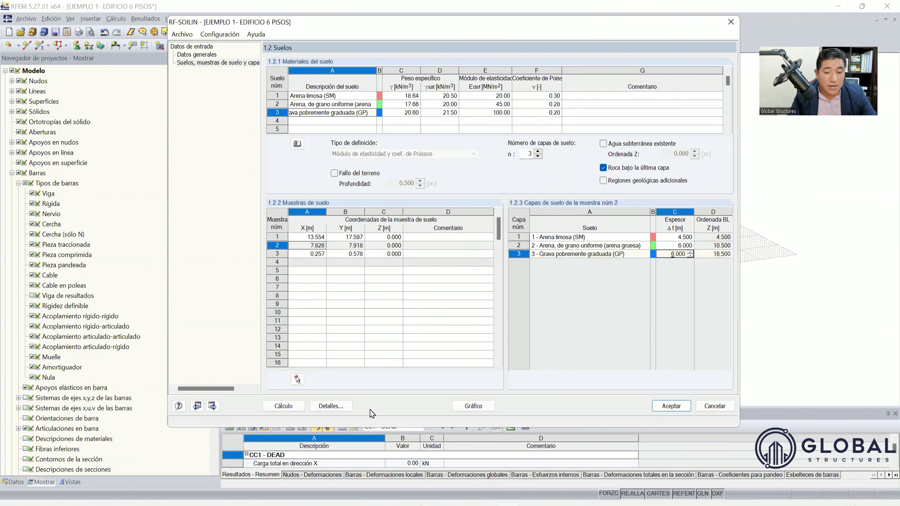
Examine the three soil samples graphically beneath the building, and recheck the layer thicknesses of each sample in the soil data.
click(468, 406)
drag(497, 302, 482, 324)
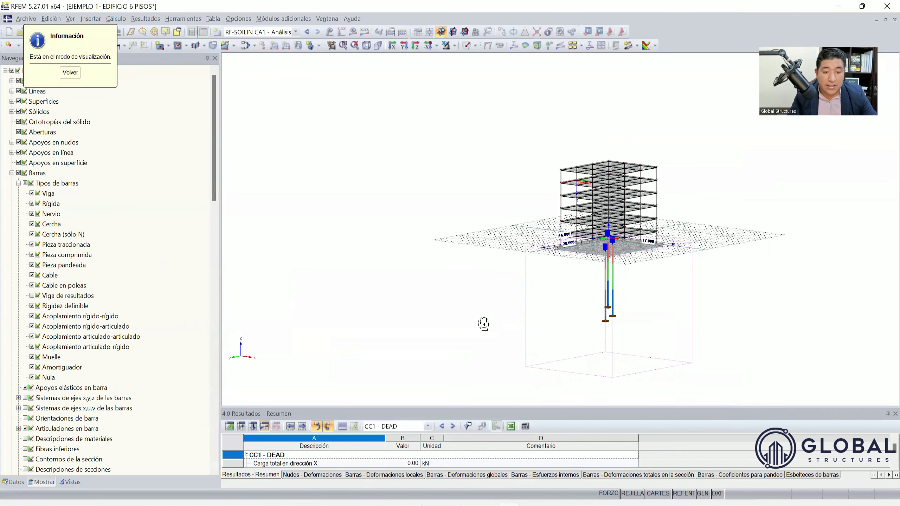
drag(590, 351, 491, 323)
drag(620, 337, 599, 309)
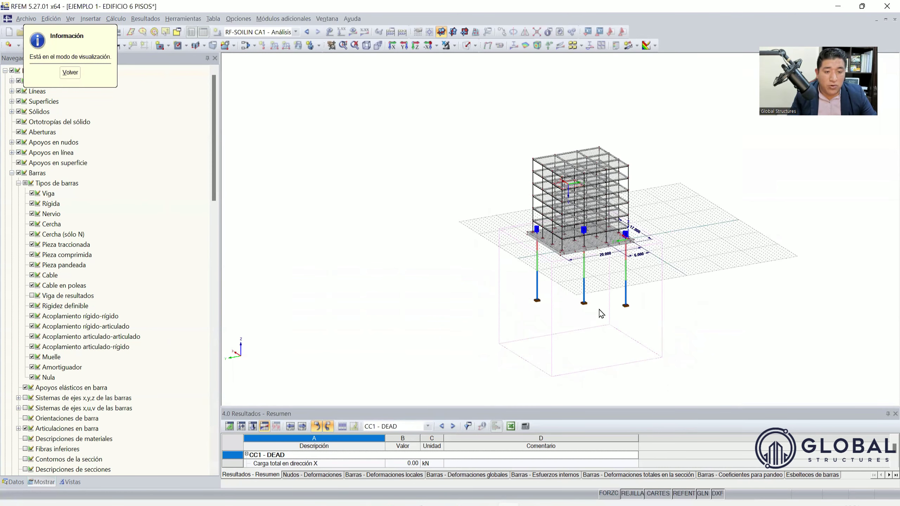
scroll(598, 295, up, 2)
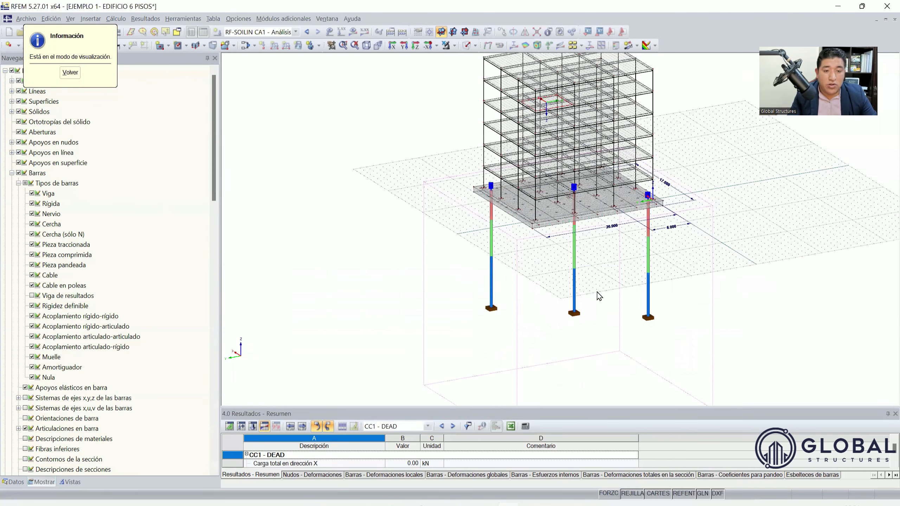
click(68, 75)
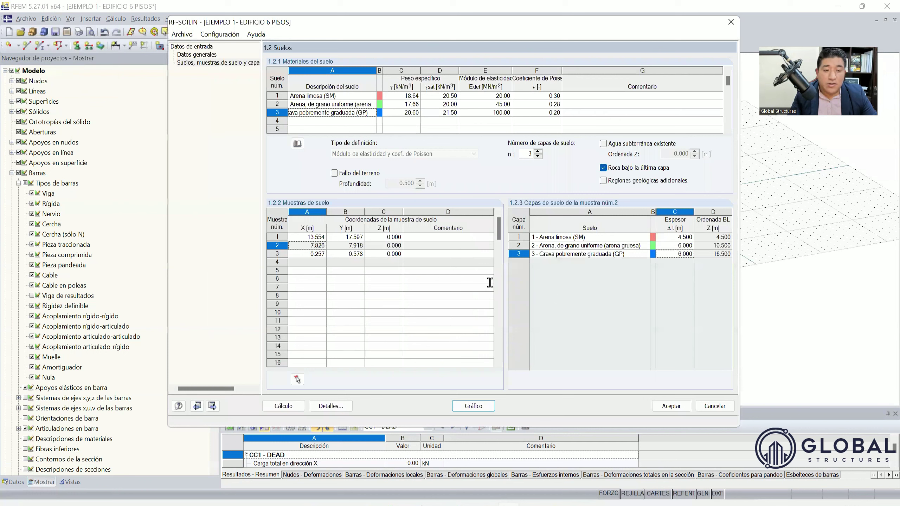
click(313, 254)
click(312, 245)
click(311, 237)
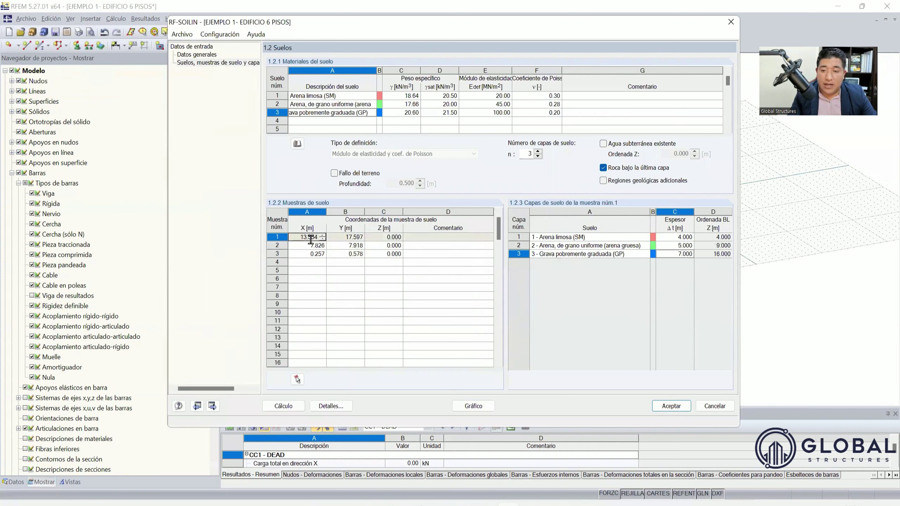
click(310, 254)
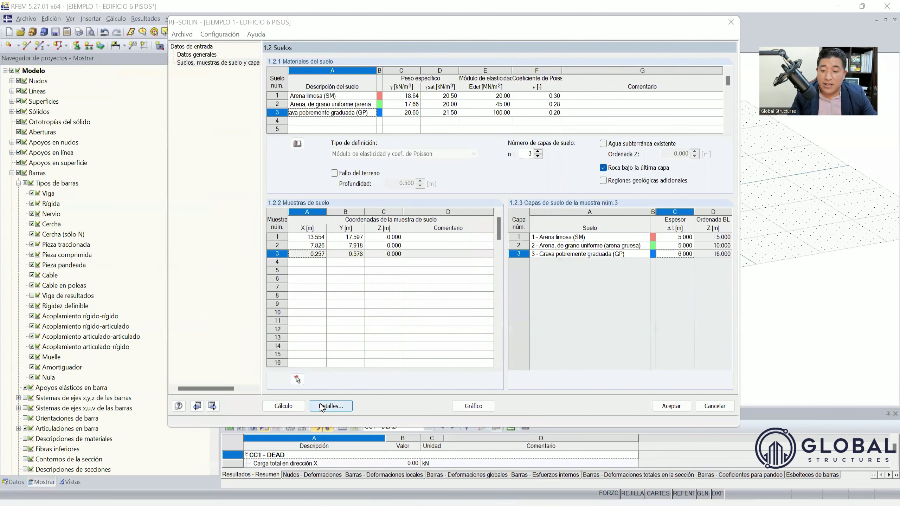
Review the RF-SOILIN calculation details for the settlement basin and results grid, accept the soil data and allow the existing results to be deleted.
click(330, 407)
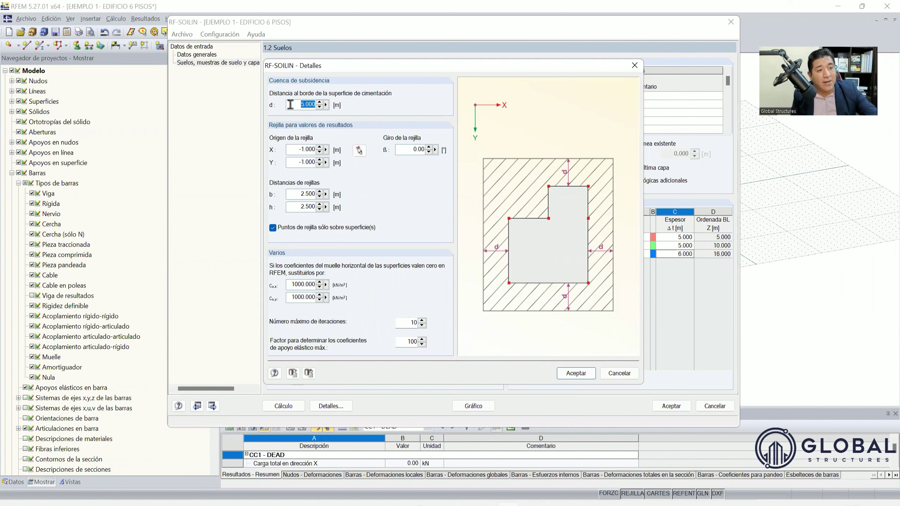
click(296, 150)
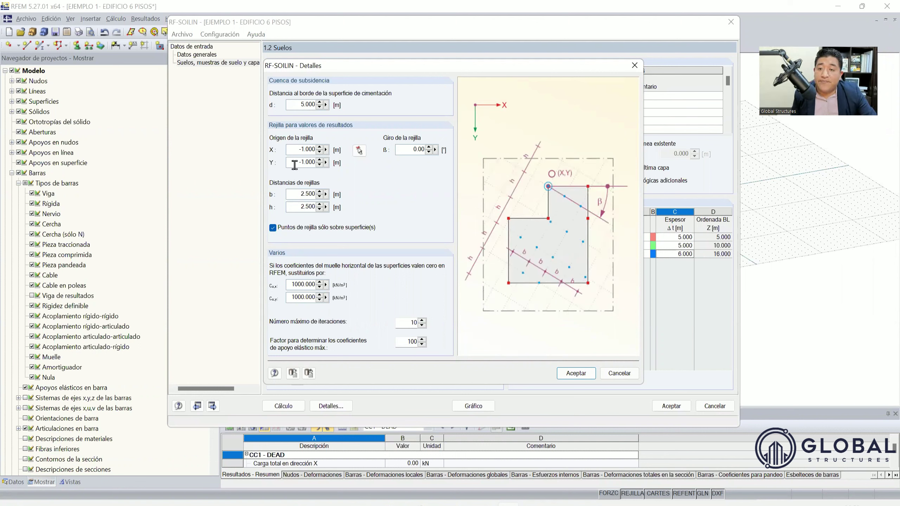
click(294, 163)
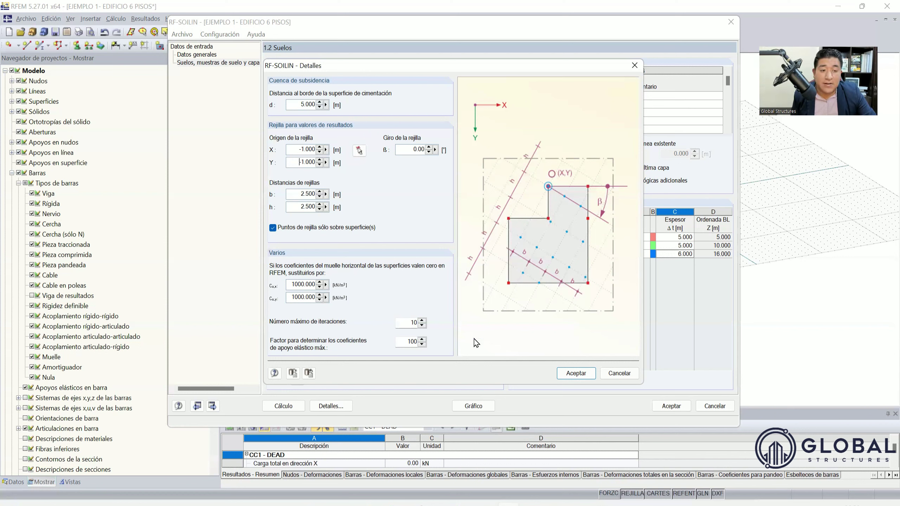
click(572, 376)
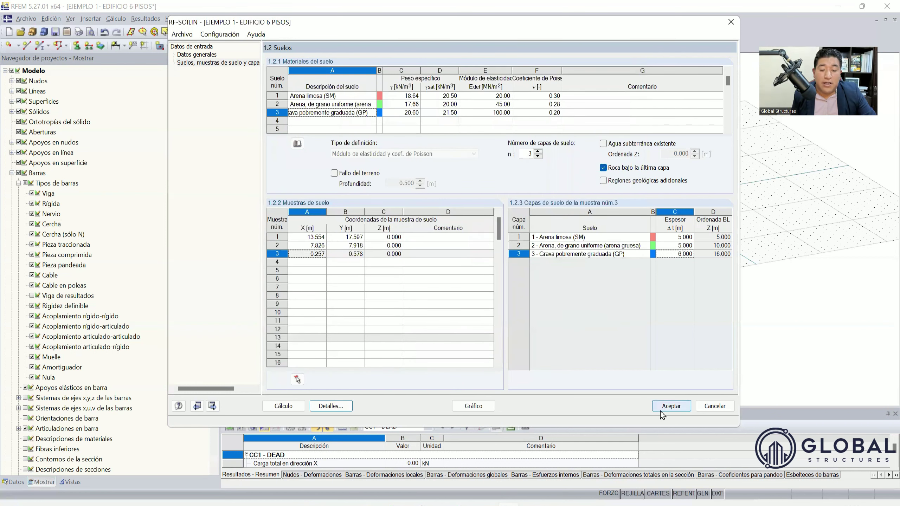
click(672, 411)
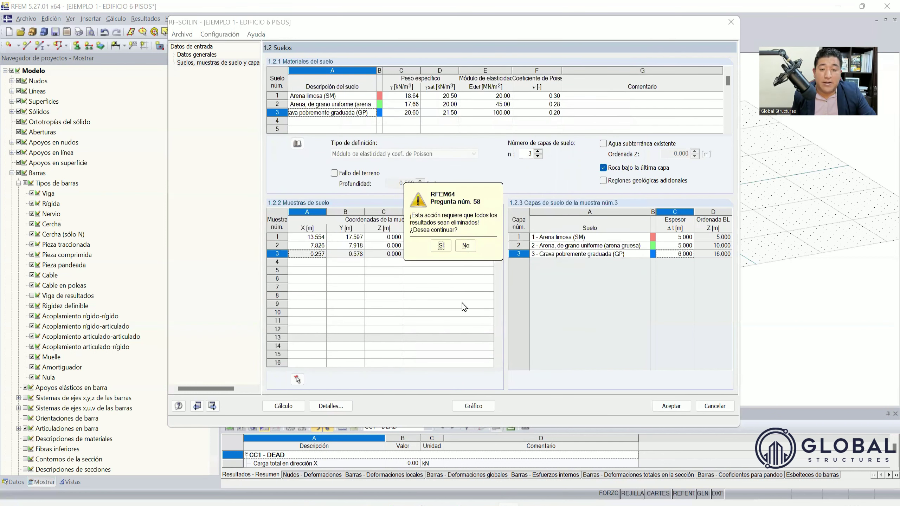
click(443, 247)
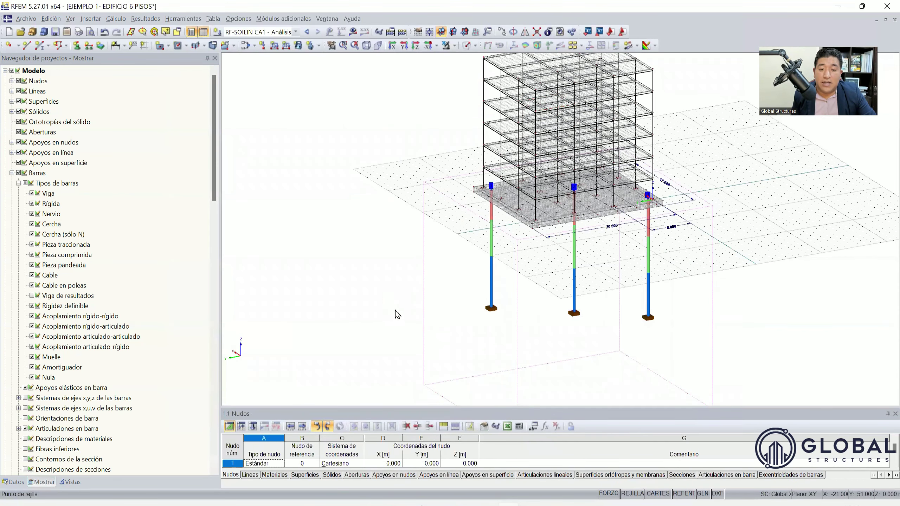
Examine the soil sample columns and their layers beneath the foundation slab from several angles.
scroll(402, 323, down, 2)
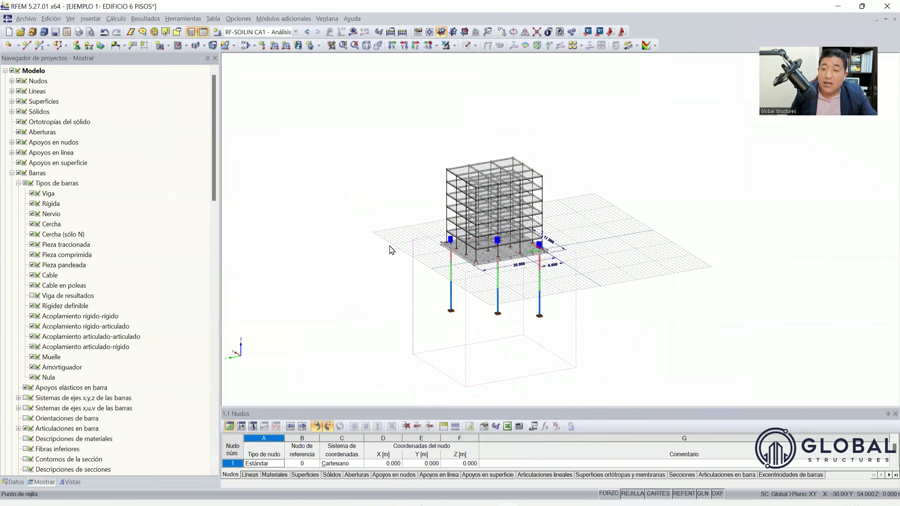
ctrl+middle_drag(386, 364, 427, 343)
ctrl+middle_drag(767, 343, 693, 332)
ctrl+middle_drag(569, 293, 716, 339)
ctrl+middle_drag(561, 287, 468, 343)
ctrl+middle_drag(666, 346, 472, 258)
scroll(493, 273, up, 2)
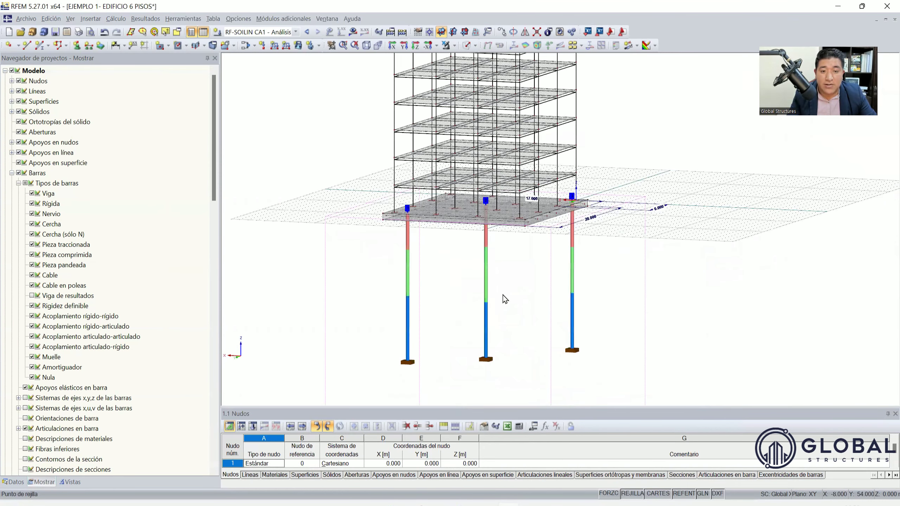
Calculate all results of the model, declining the change to the iterative matrix solver, and move the progress window aside.
click(117, 54)
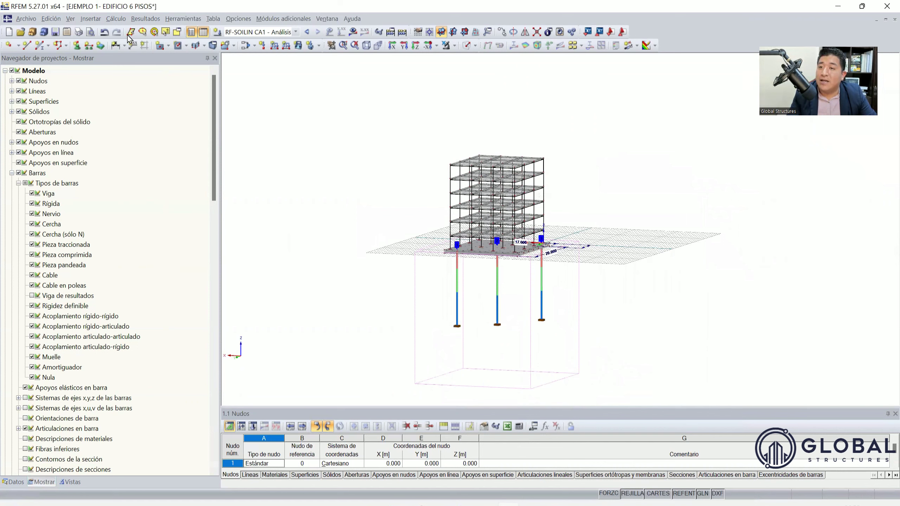
click(114, 18)
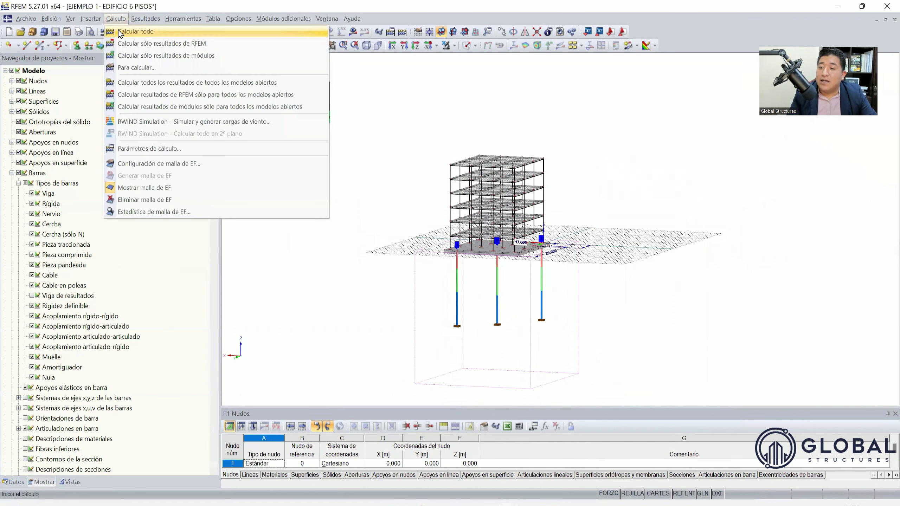
click(118, 31)
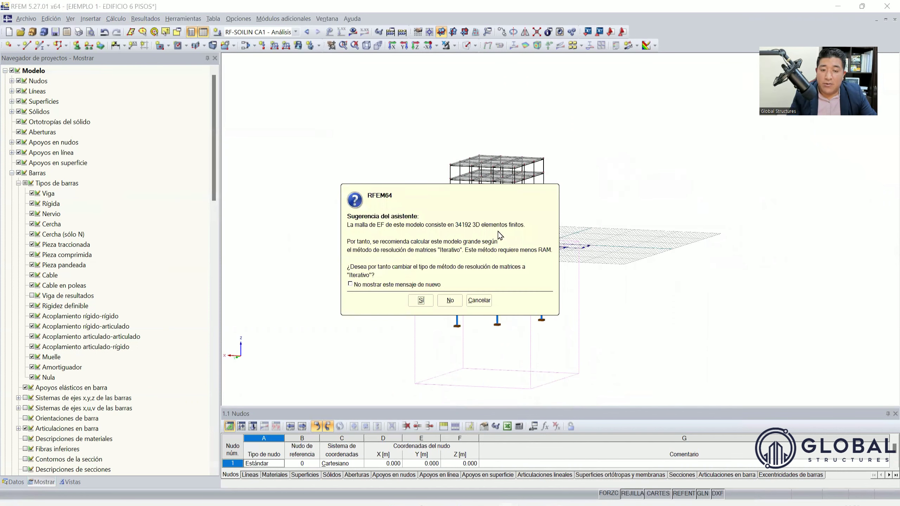
click(453, 300)
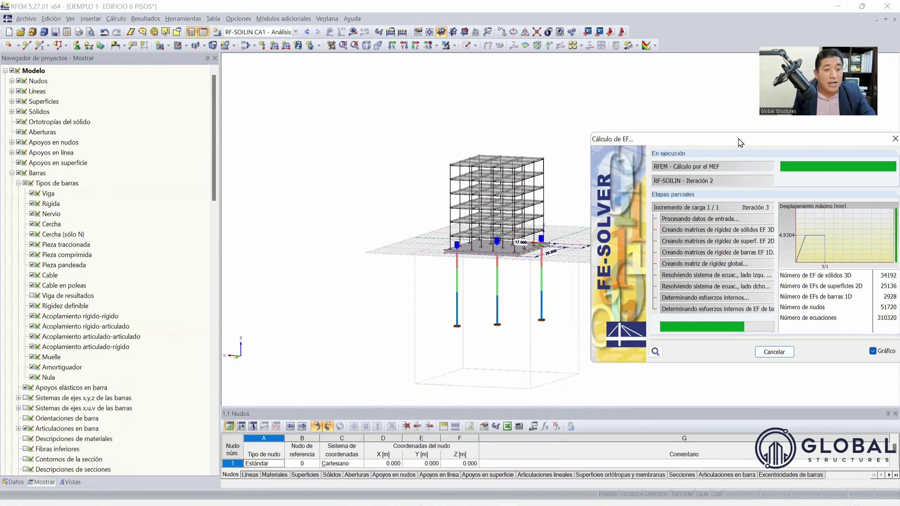
drag(739, 139, 656, 140)
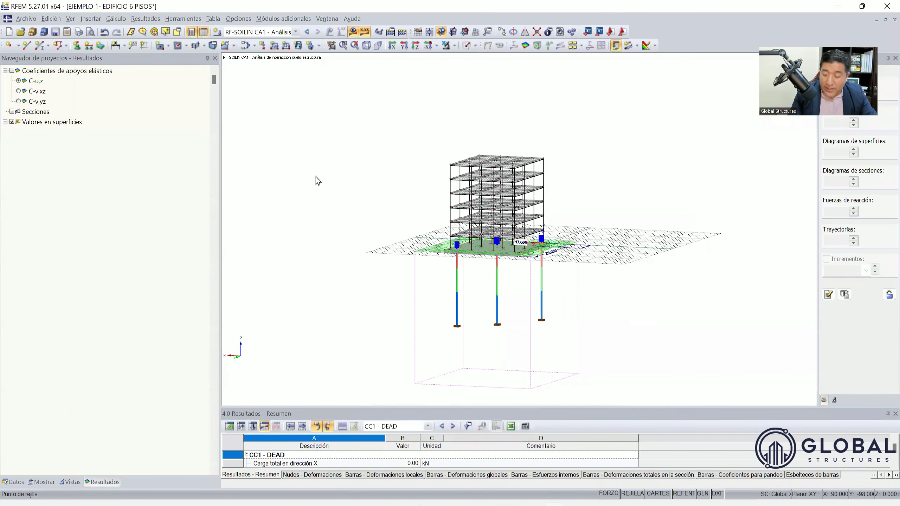
Examine the green grid around the foundation slab and its extent beyond the slab edges in the RF-SOILIN results.
ctrl+middle_drag(315, 176, 319, 218)
scroll(511, 280, up, 5)
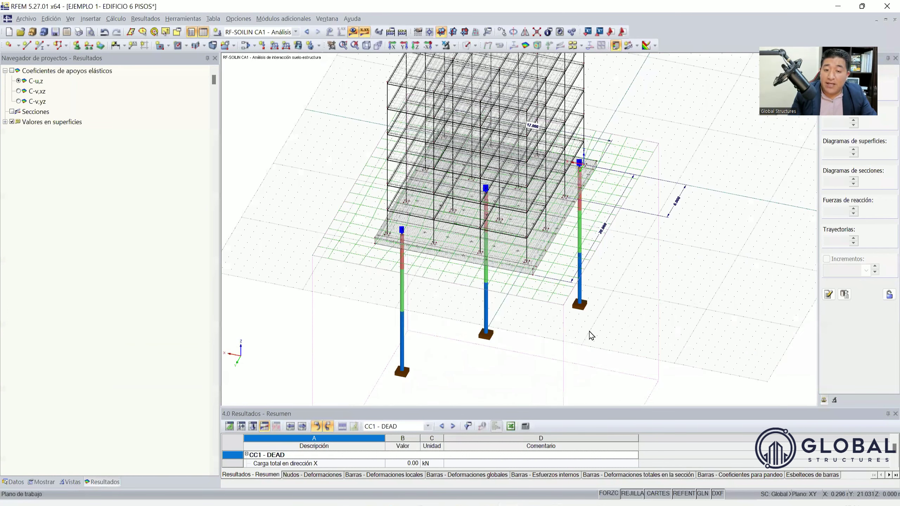
scroll(589, 335, down, 3)
ctrl+middle_drag(512, 292, 373, 265)
scroll(358, 257, up, 2)
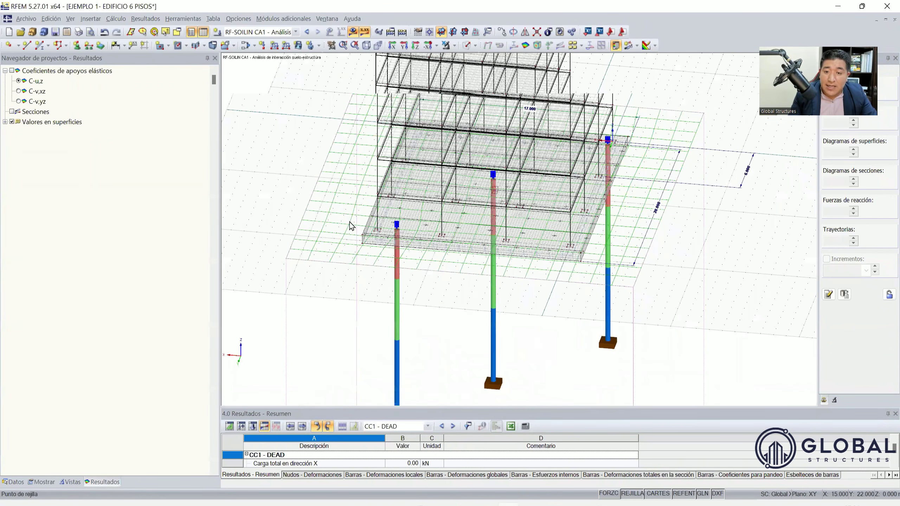
scroll(354, 242, up, 3)
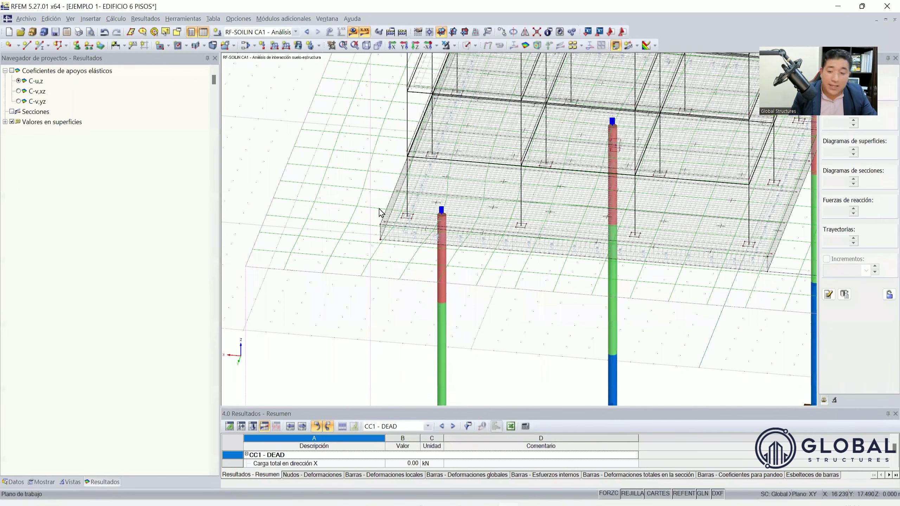
scroll(340, 249, down, 5)
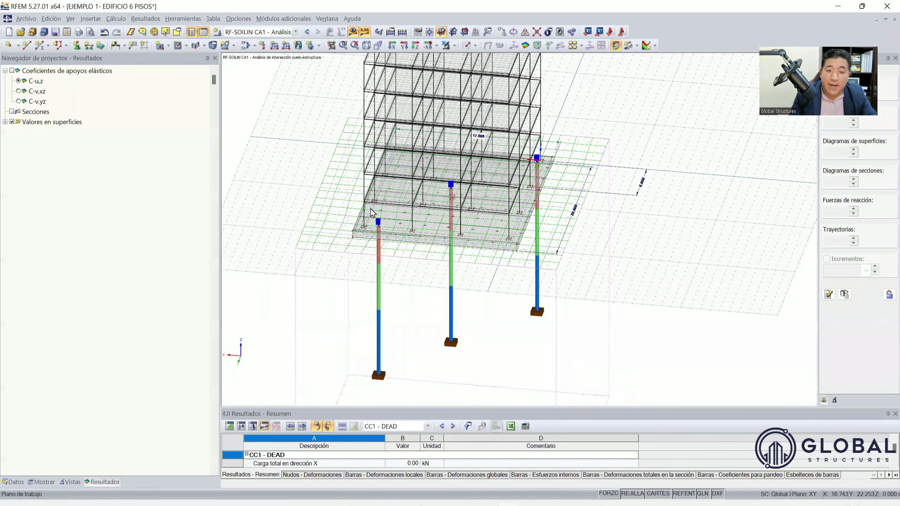
mouse_move(762, 310)
ctrl+middle_down()
mouse_move(625, 292)
mouse_move(484, 314)
mouse_move(625, 324)
mouse_move(761, 308)
ctrl+middle_up()
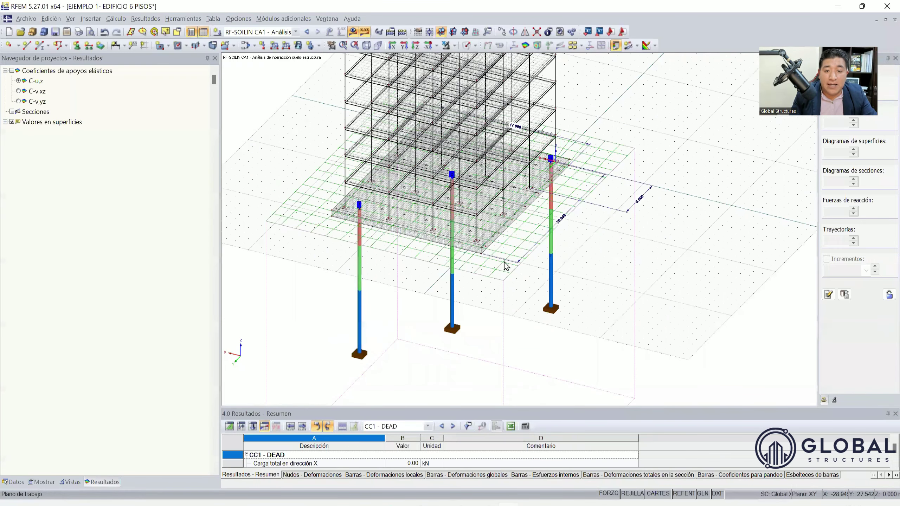
scroll(502, 250, up, 3)
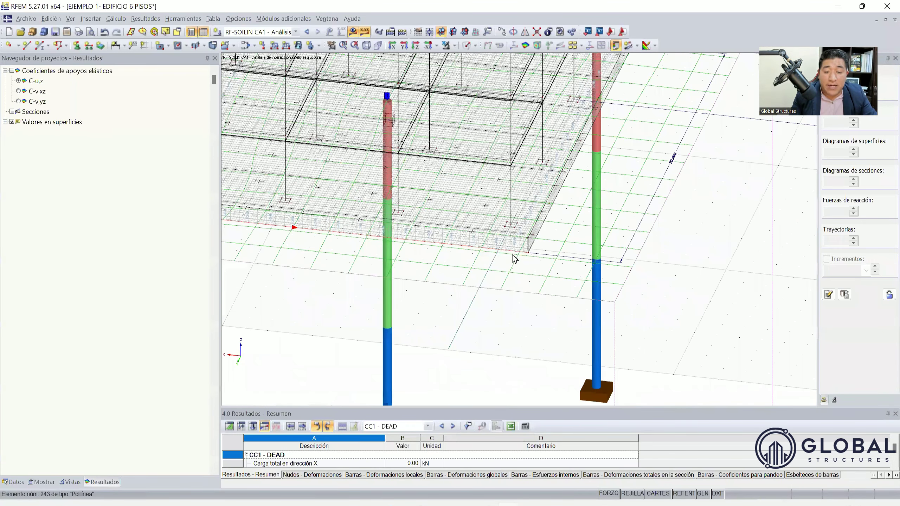
scroll(514, 255, up, 2)
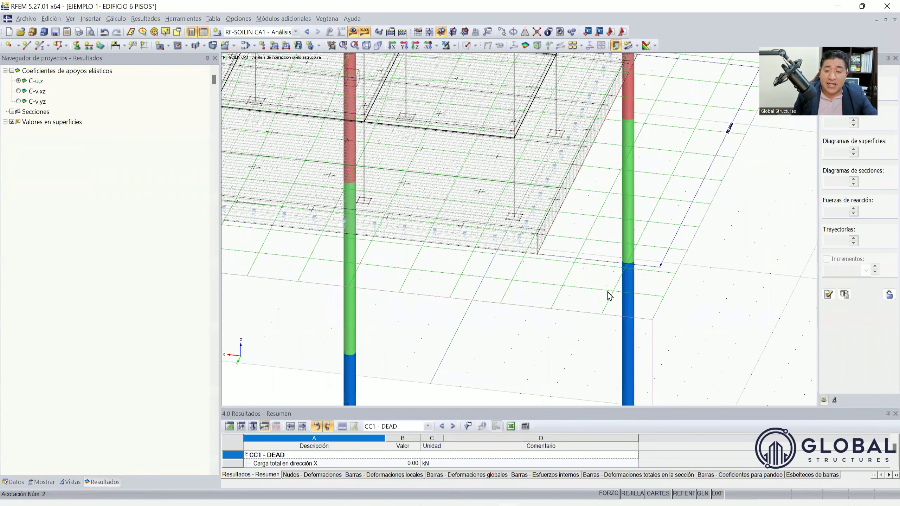
scroll(488, 312, down, 1)
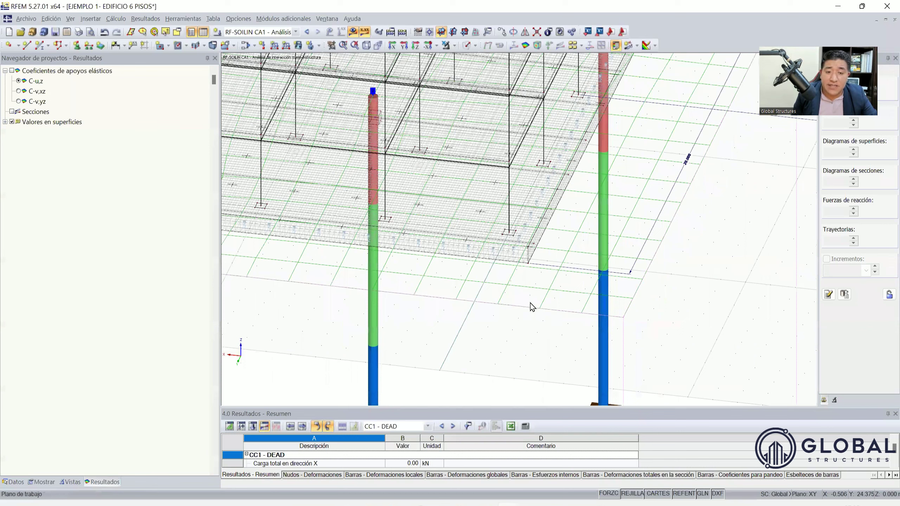
Examine the soil sample columns and the supports along the foundation slab's edges from several angles and at close range.
scroll(538, 277, down, 3)
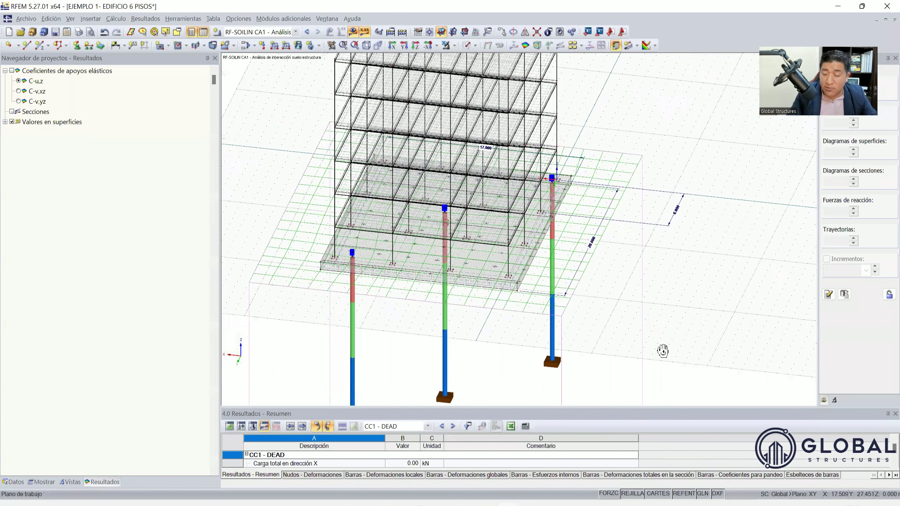
ctrl+middle_drag(663, 349, 543, 306)
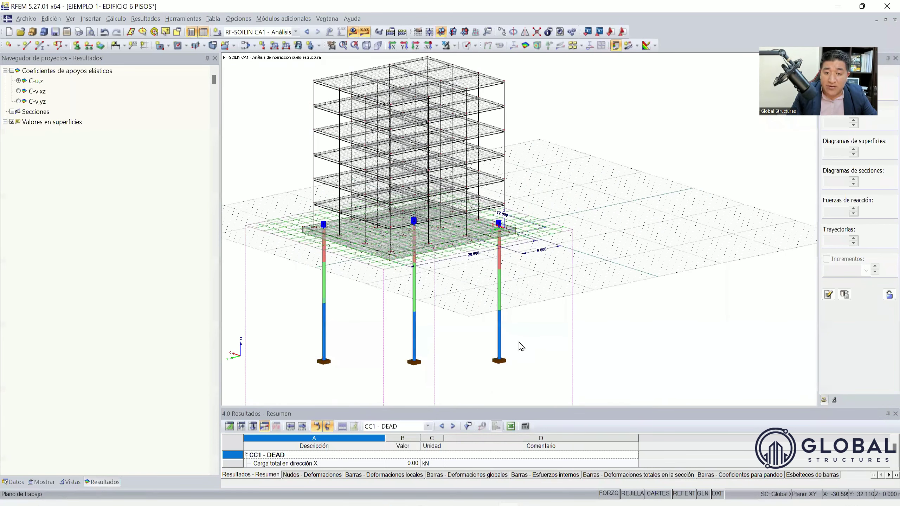
scroll(539, 264, up, 5)
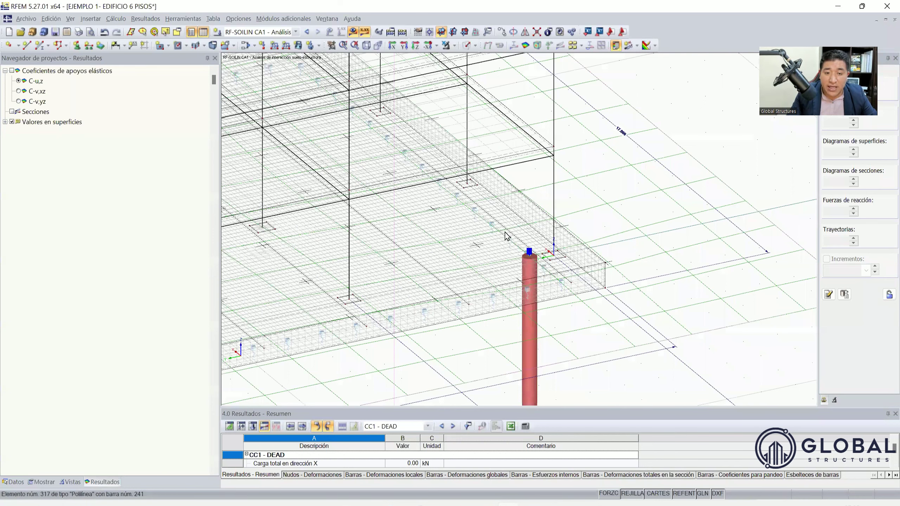
scroll(505, 239, up, 3)
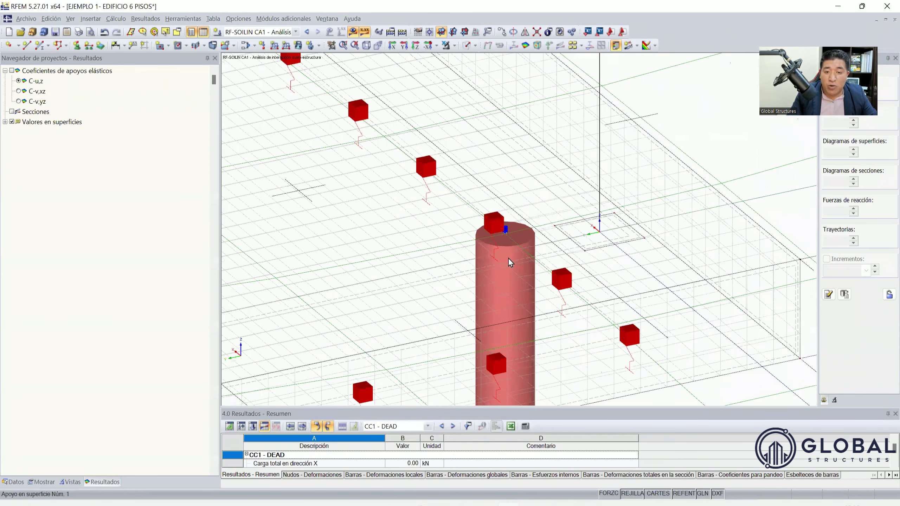
scroll(397, 244, down, 3)
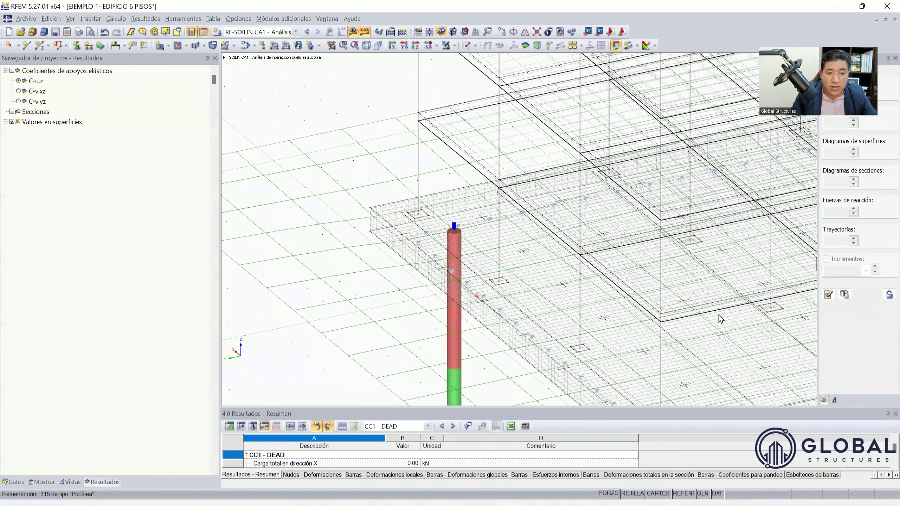
scroll(718, 349, down, 2)
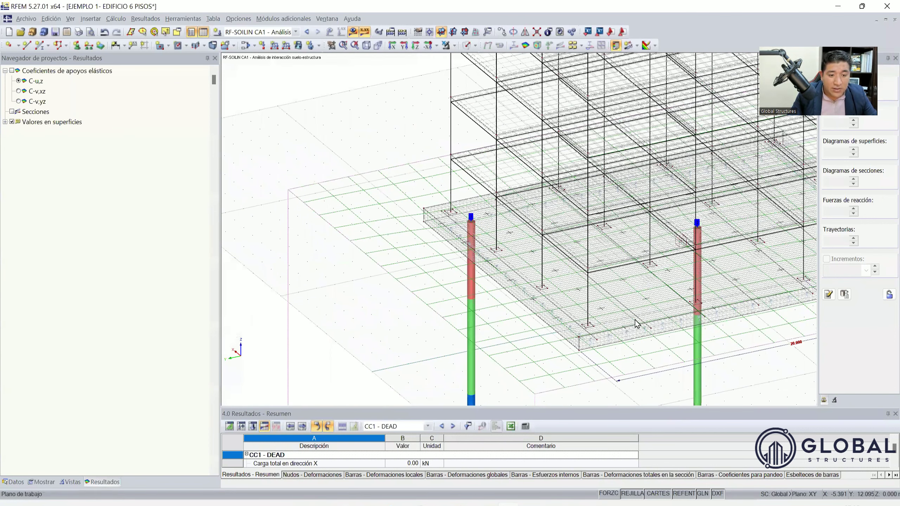
scroll(627, 321, up, 3)
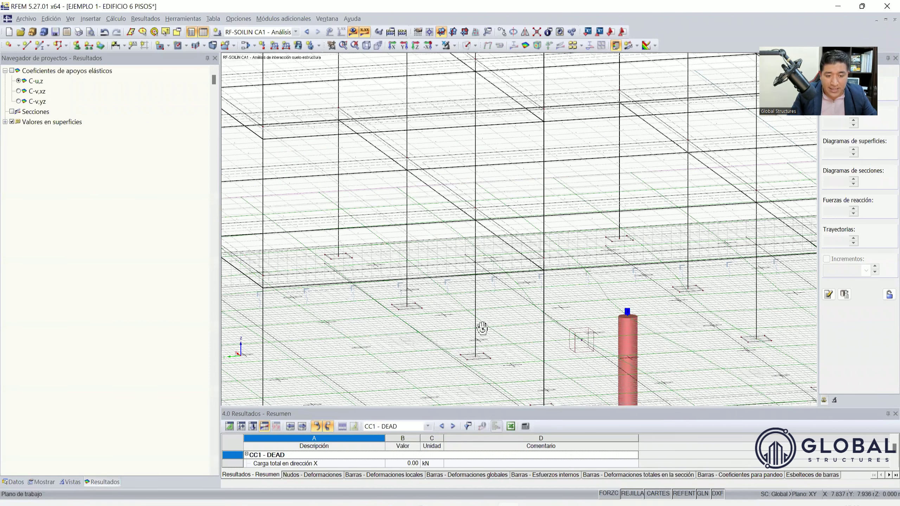
scroll(511, 356, down, 5)
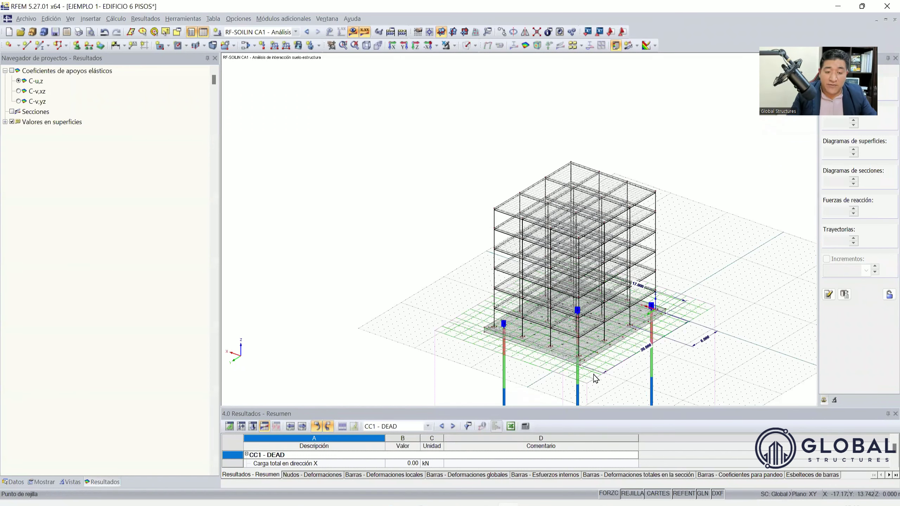
scroll(588, 362, up, 3)
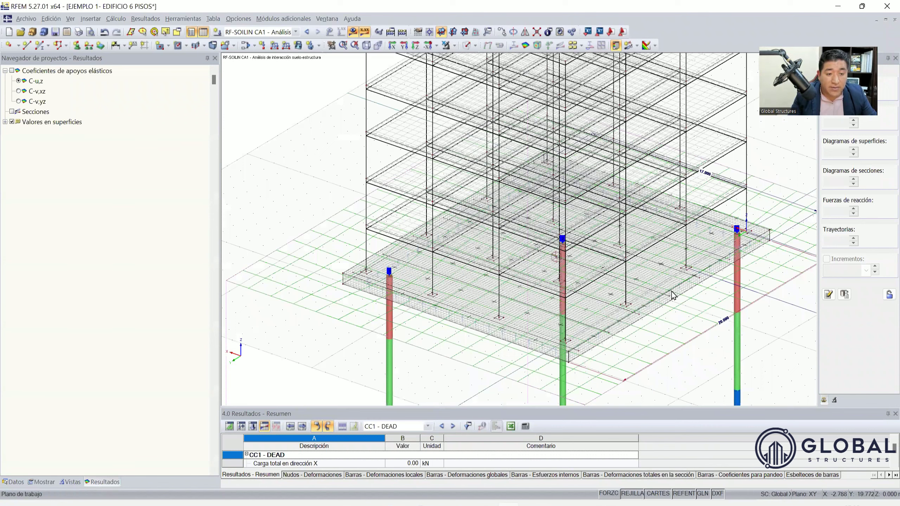
scroll(720, 272, up, 5)
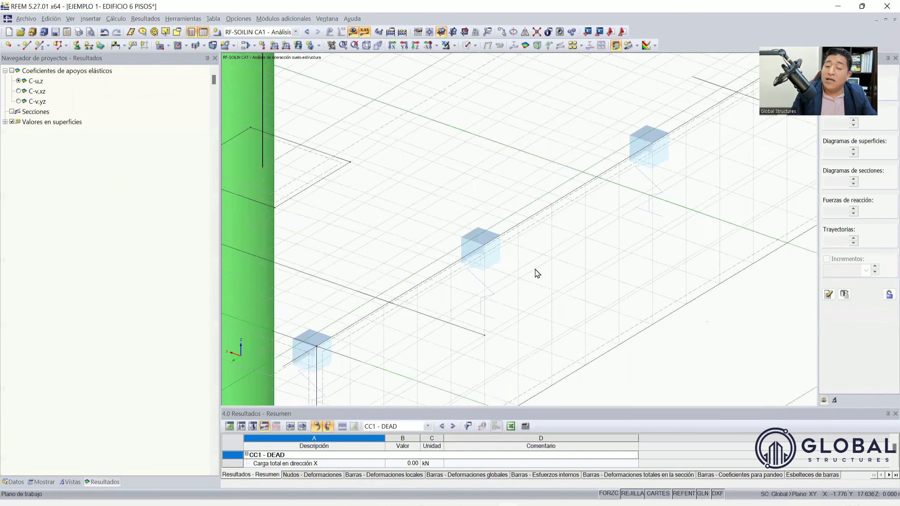
Display the elastic support coefficients C-u,z and inspect their colour distribution at the foundation slab's corner.
click(12, 71)
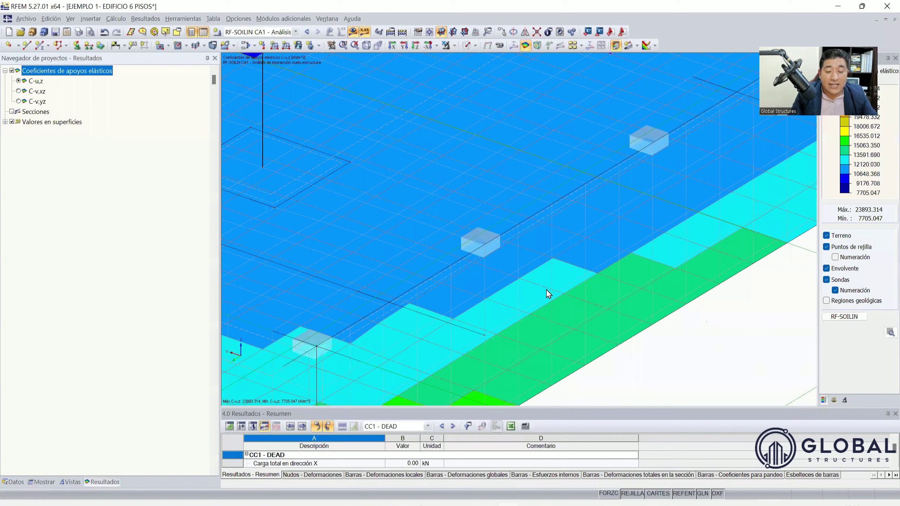
scroll(451, 255, up, 3)
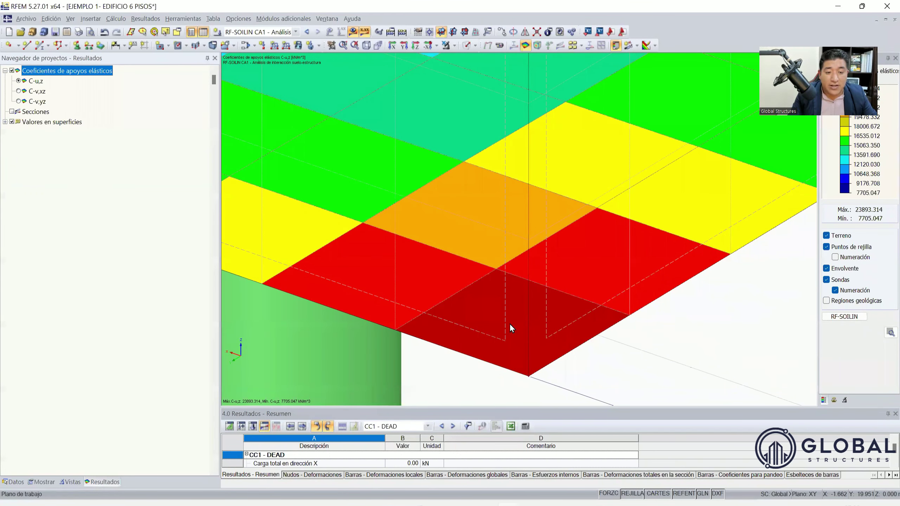
scroll(498, 261, down, 1)
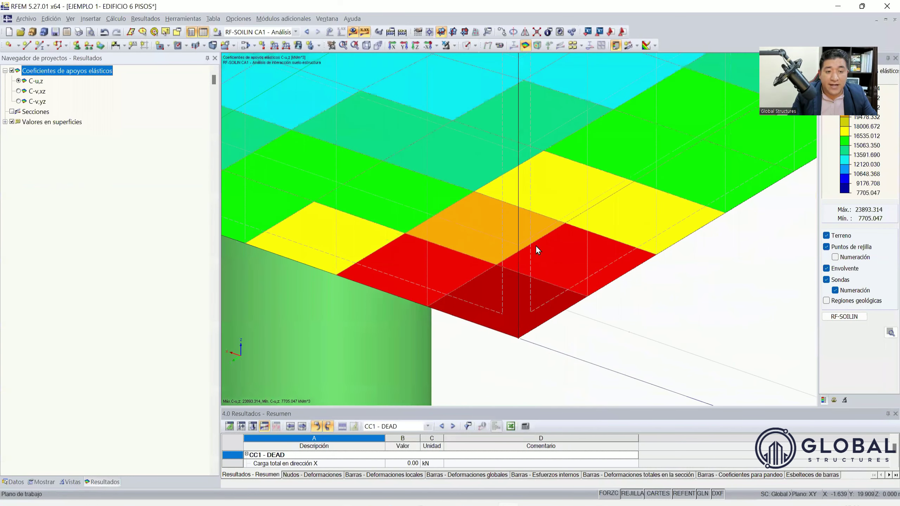
scroll(538, 270, down, 1)
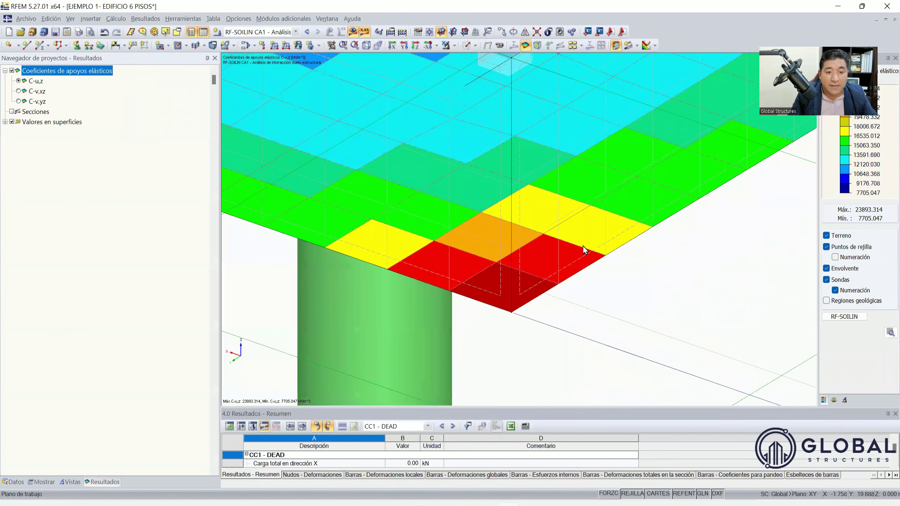
scroll(632, 225, down, 3)
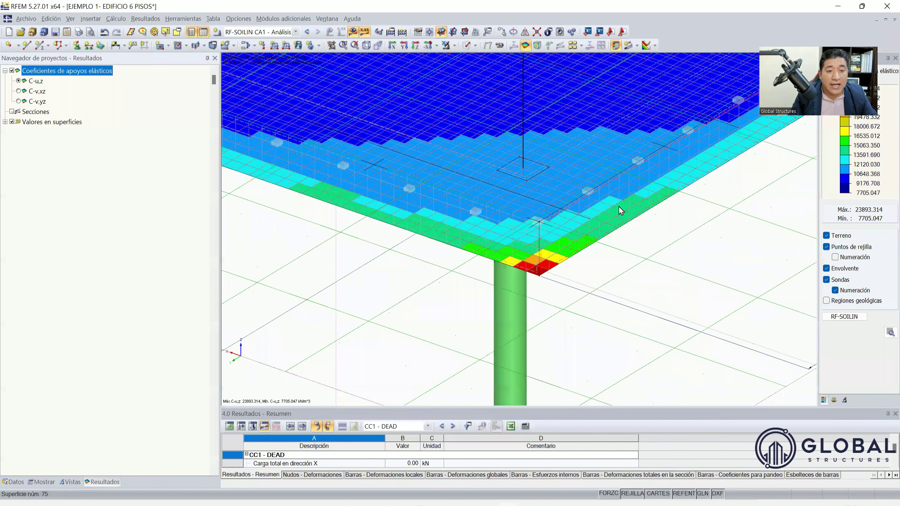
scroll(597, 242, down, 1)
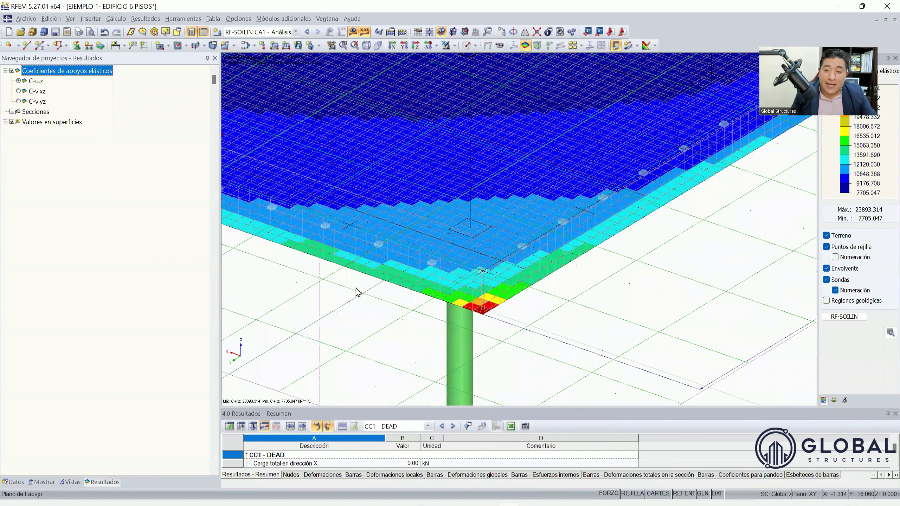
Examine the C-u,z coefficient distribution over the whole foundation slab, from above and at an angle.
middle_click(329, 328)
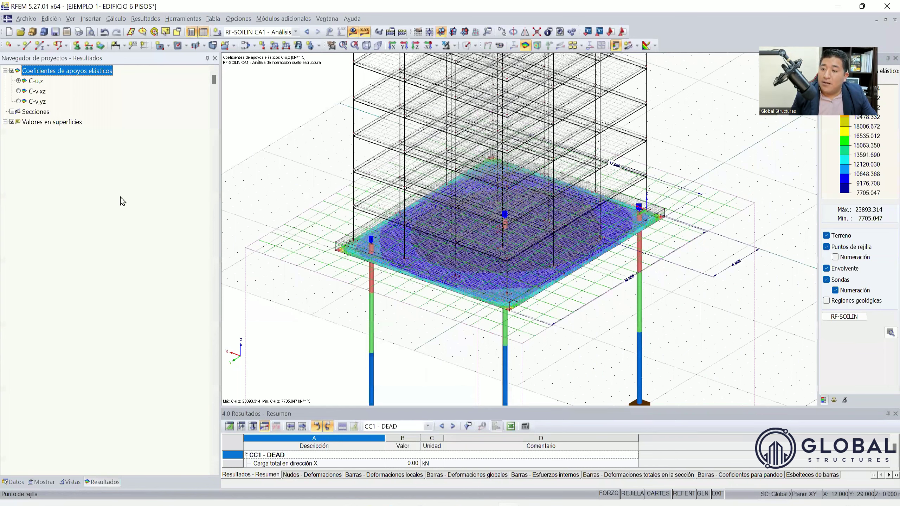
ctrl+middle_drag(730, 349, 715, 342)
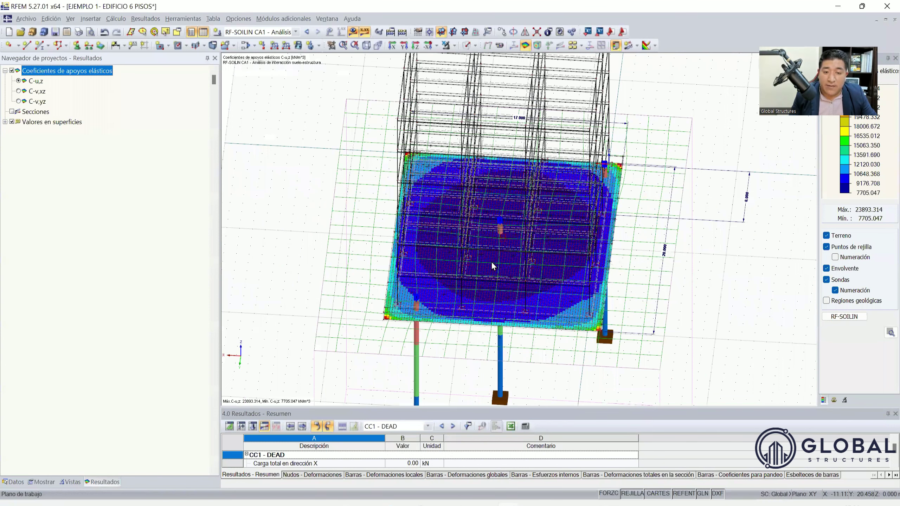
ctrl+middle_drag(525, 256, 684, 299)
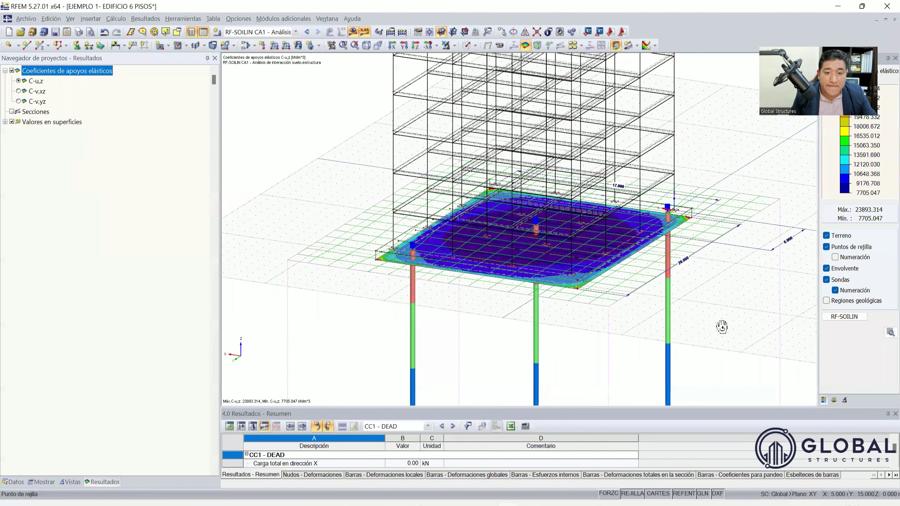
scroll(569, 268, up, 2)
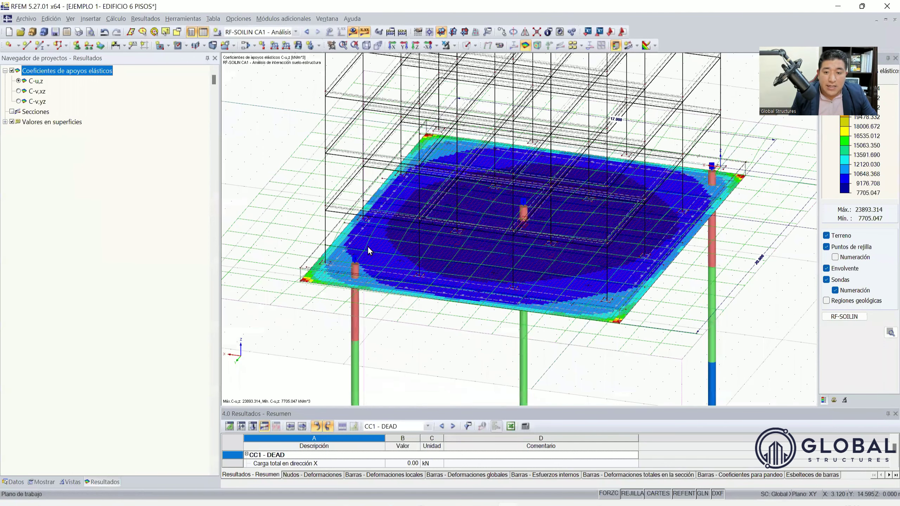
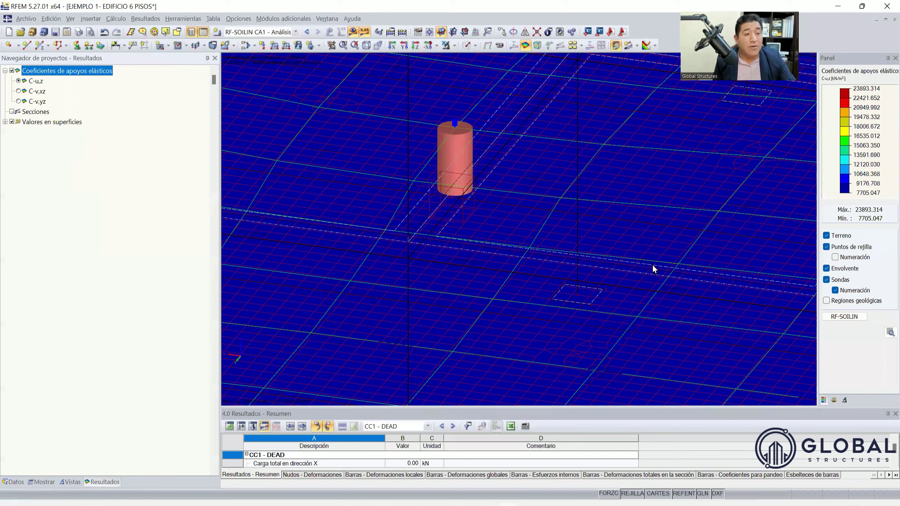
Compare the C-u,z coefficients at the slab's centre, edges and corners against the colour scale.
scroll(659, 227, down, 5)
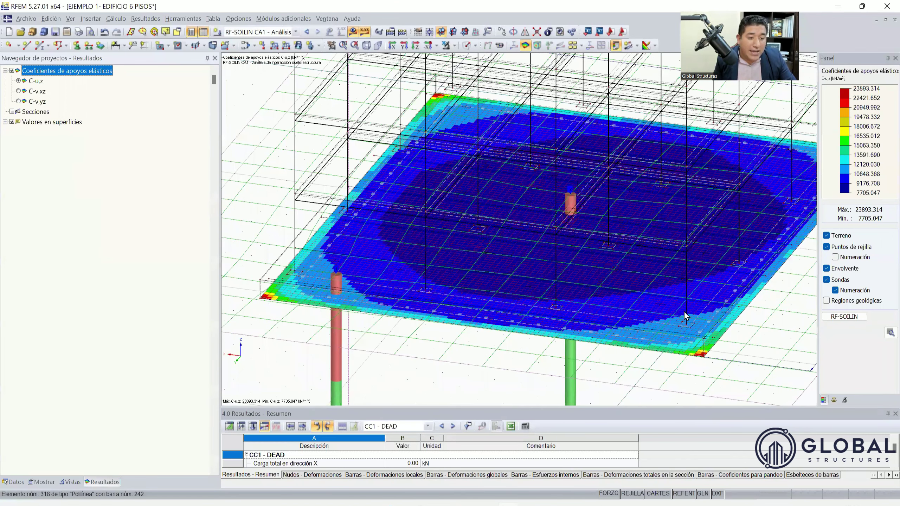
scroll(629, 315, up, 3)
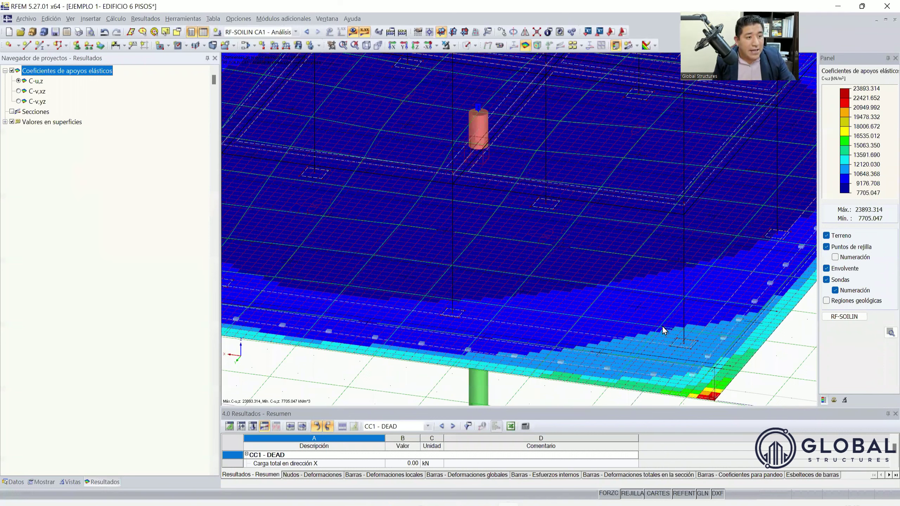
scroll(695, 324, up, 2)
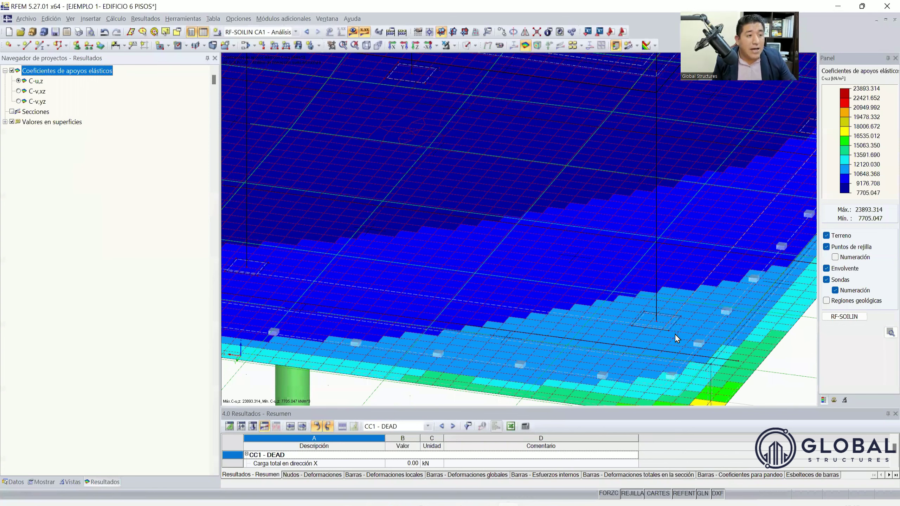
scroll(713, 348, down, 1)
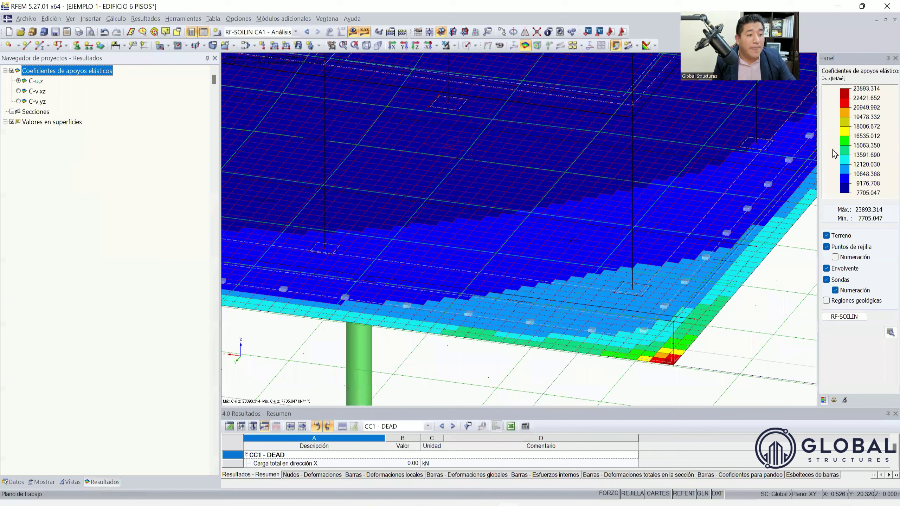
ctrl+middle_drag(448, 356, 490, 323)
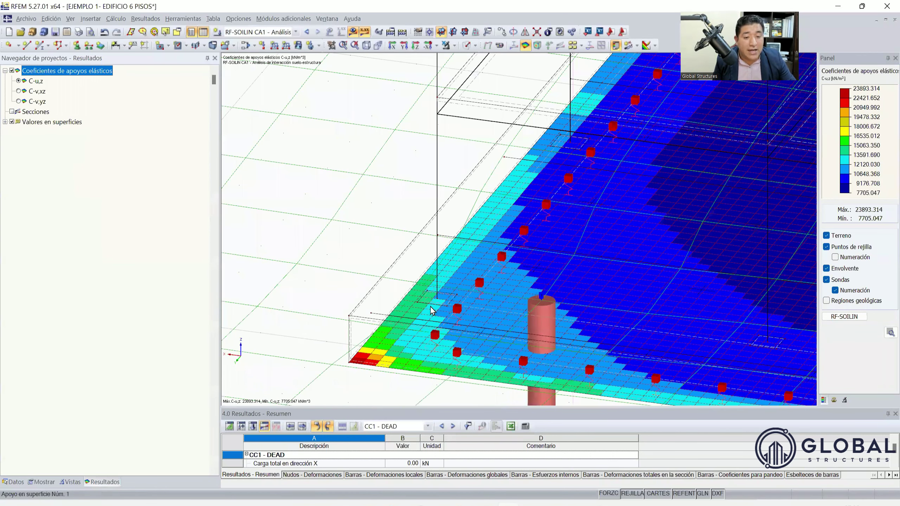
scroll(458, 309, down, 2)
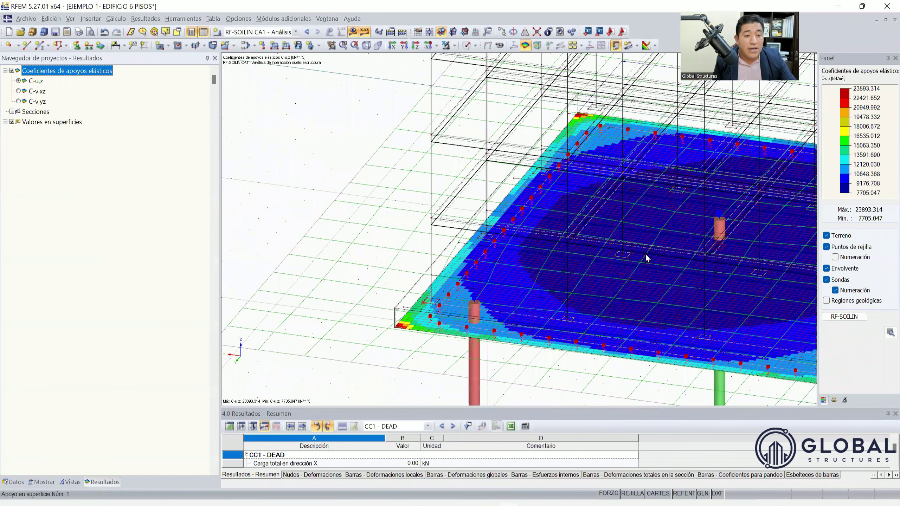
Display the elastic support coefficients C-v,xz and examine their distribution from the slab's centre to its edges.
scroll(582, 225, down, 2)
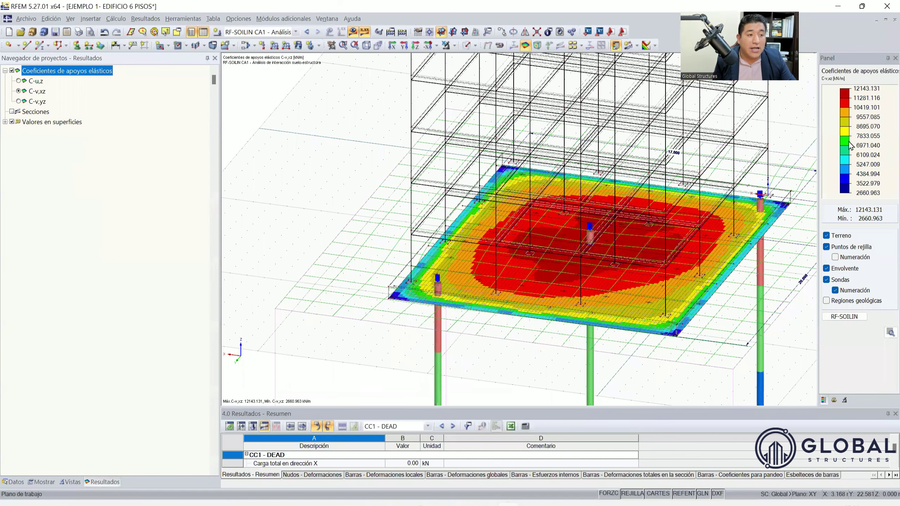
scroll(577, 340, up, 1)
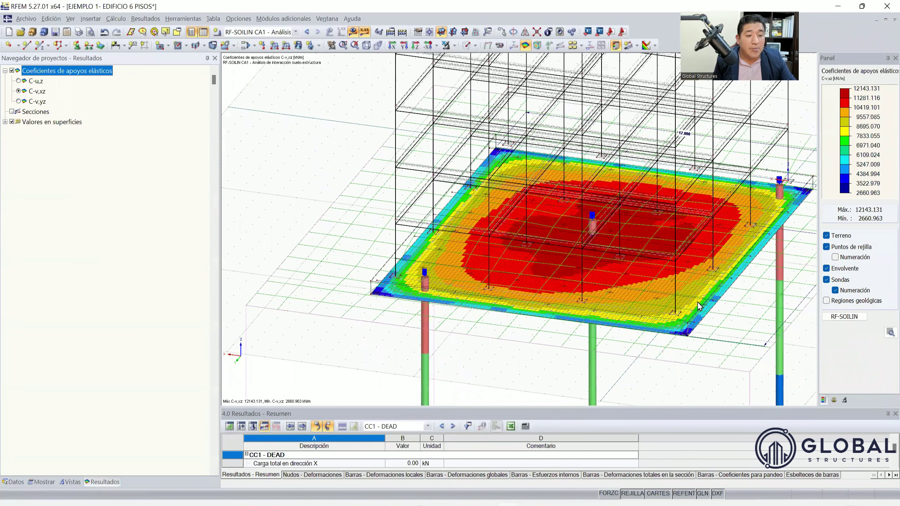
scroll(713, 210, up, 5)
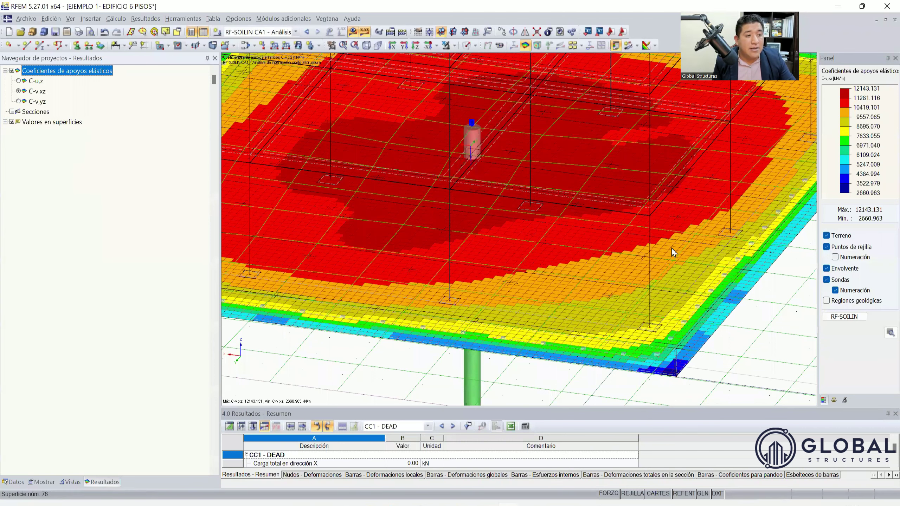
scroll(619, 270, down, 3)
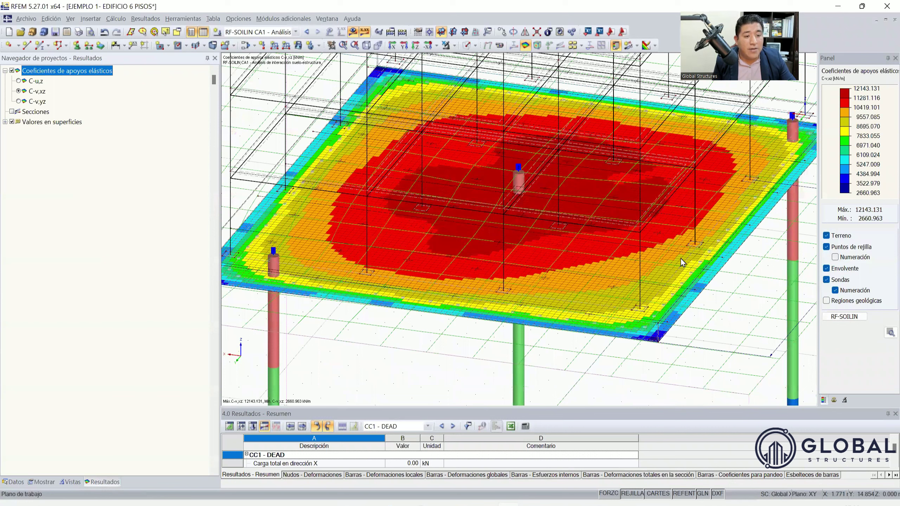
View the C-v,yz elastic support coefficients for the whole slab and switch the display back to C-u,z.
click(18, 102)
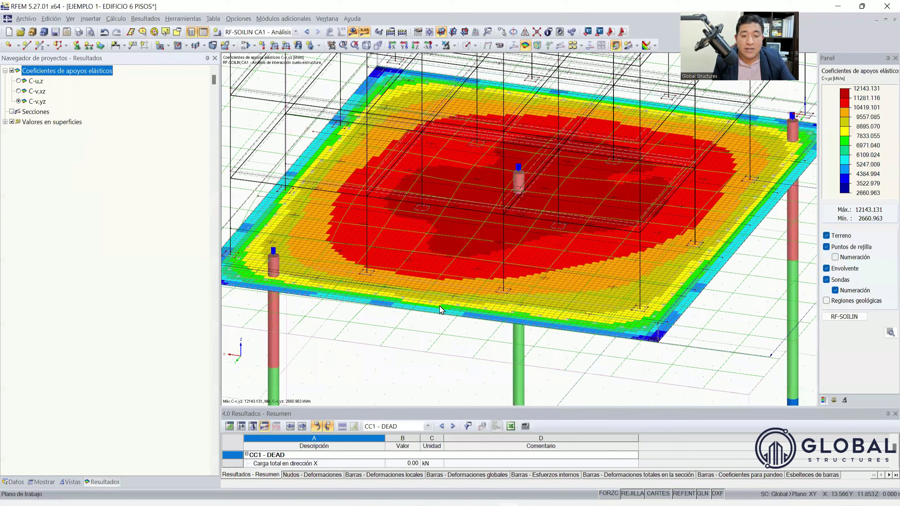
scroll(448, 296, down, 5)
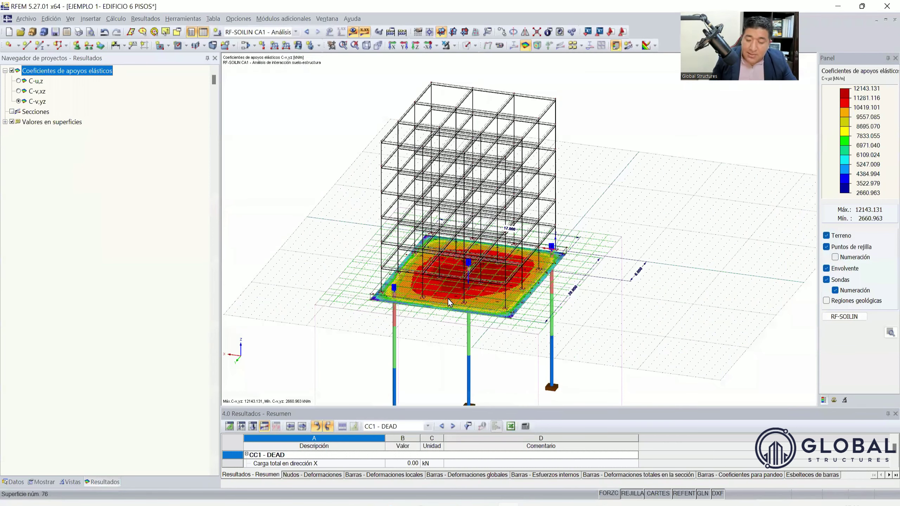
click(19, 81)
scroll(417, 338, up, 5)
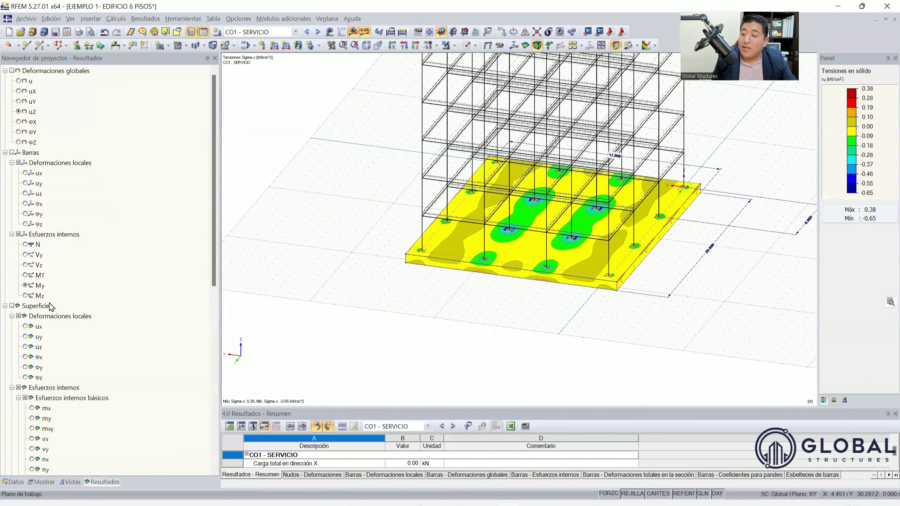
Hide the solid stress results and review the support conditions of the foundation slab's surface support without changing them.
scroll(52, 307, down, 6)
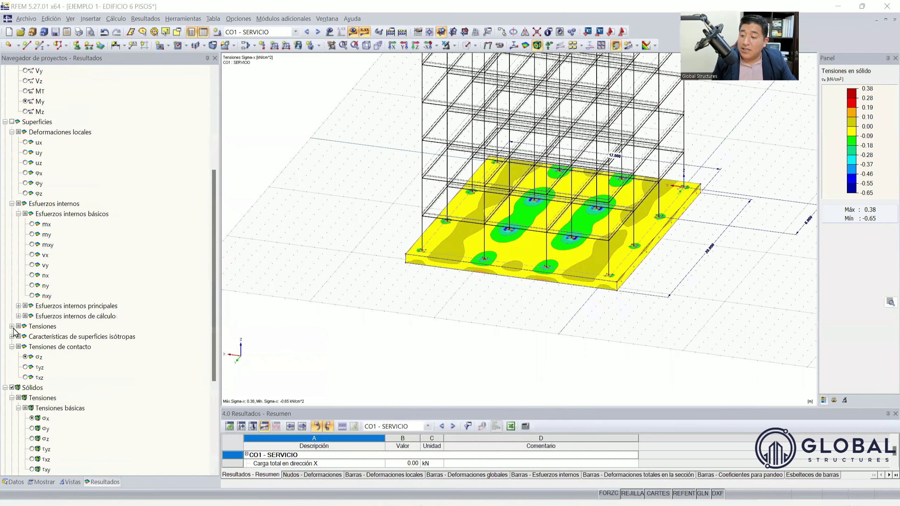
scroll(14, 332, down, 2)
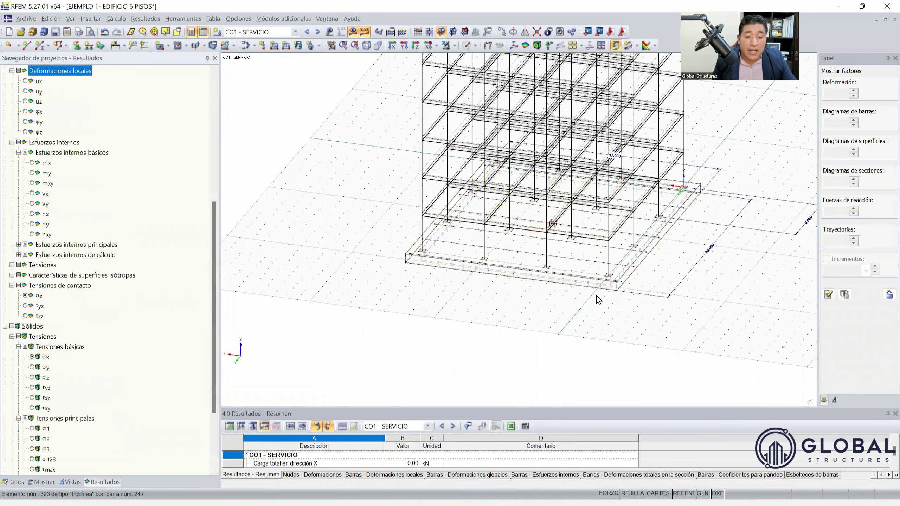
scroll(598, 299, up, 3)
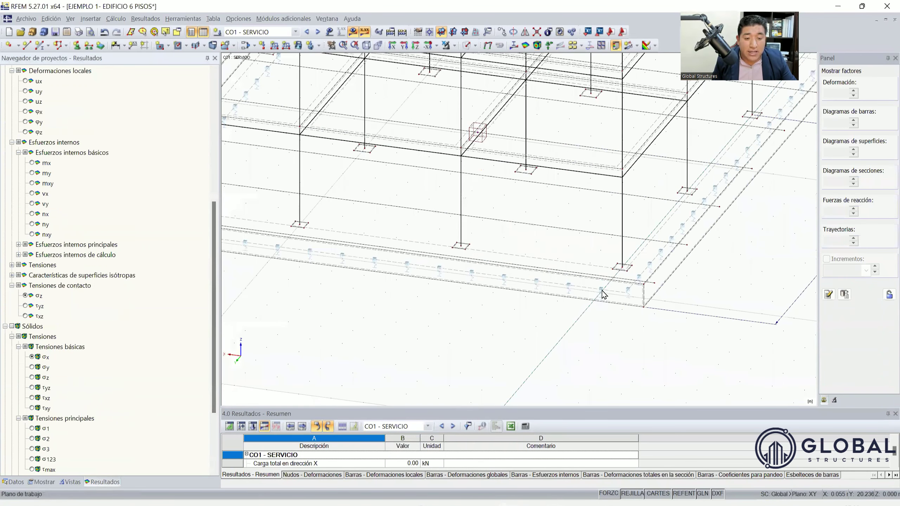
scroll(604, 294, up, 1)
right_click(602, 291)
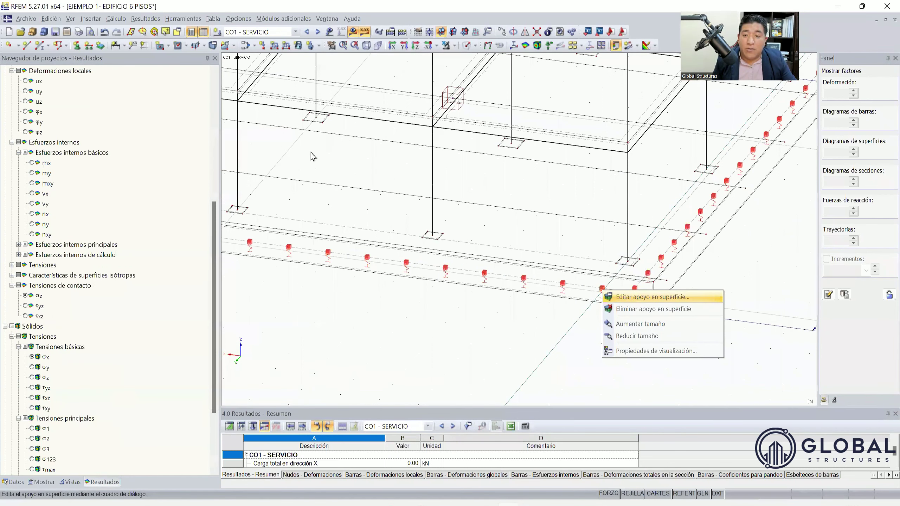
key(Return)
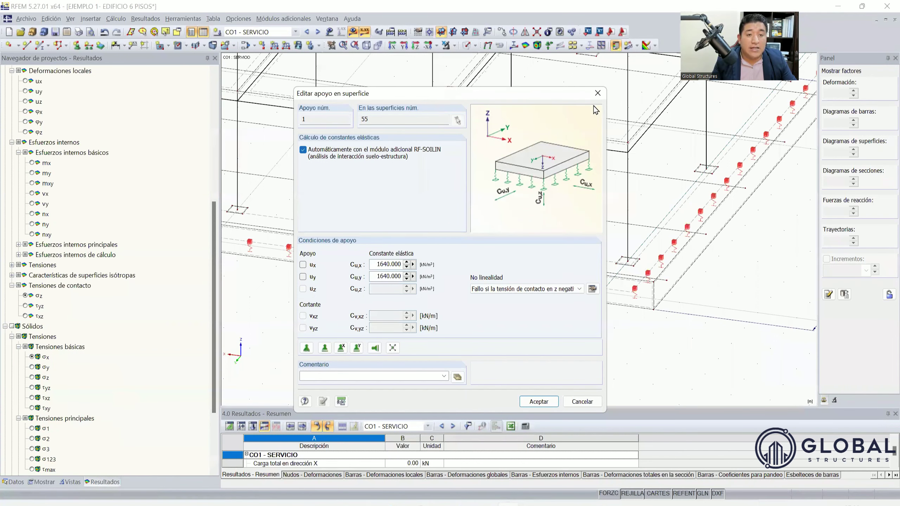
key(Escape)
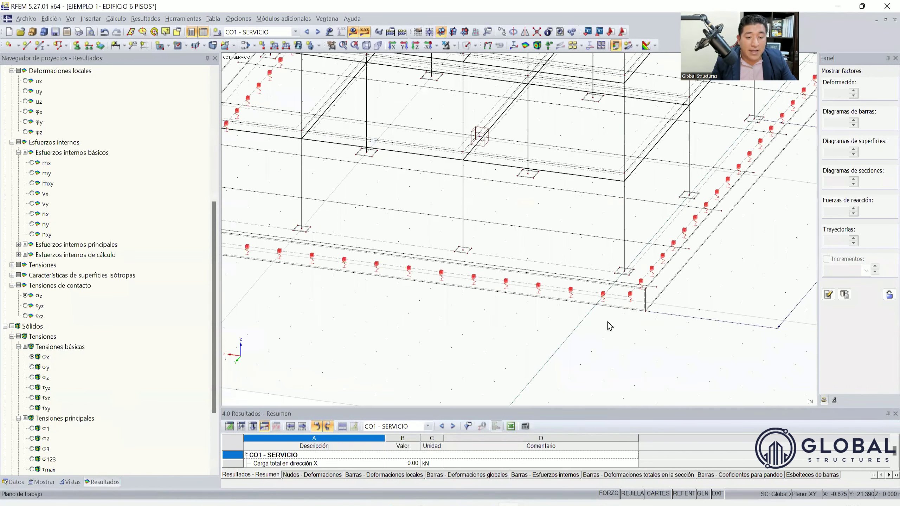
Display the surfaces' local uz deformations, switch to the global uZ deformations, and examine the whole building's deformed shape from the side.
scroll(608, 321, down, 3)
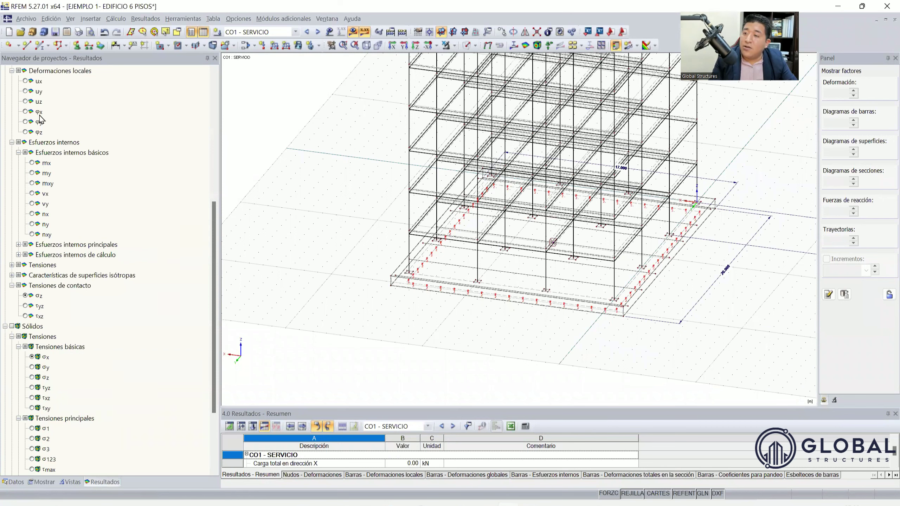
click(26, 101)
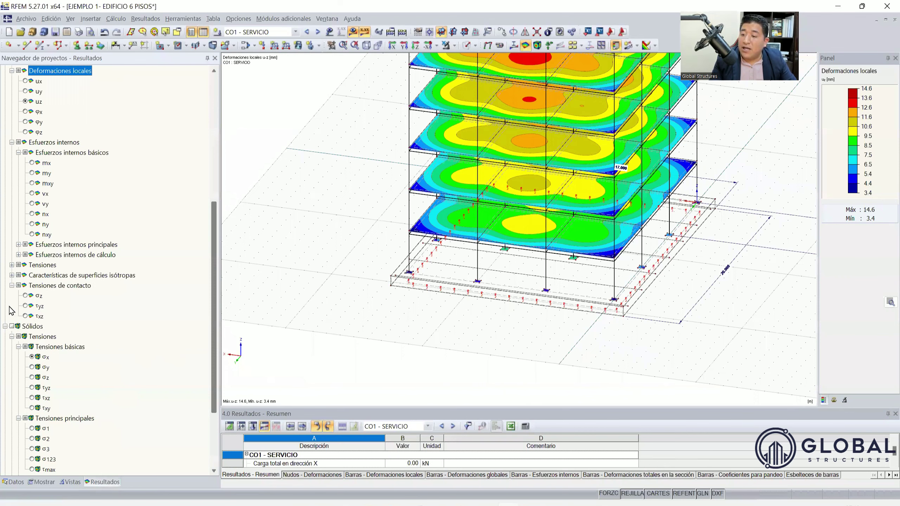
scroll(14, 310, up, 8)
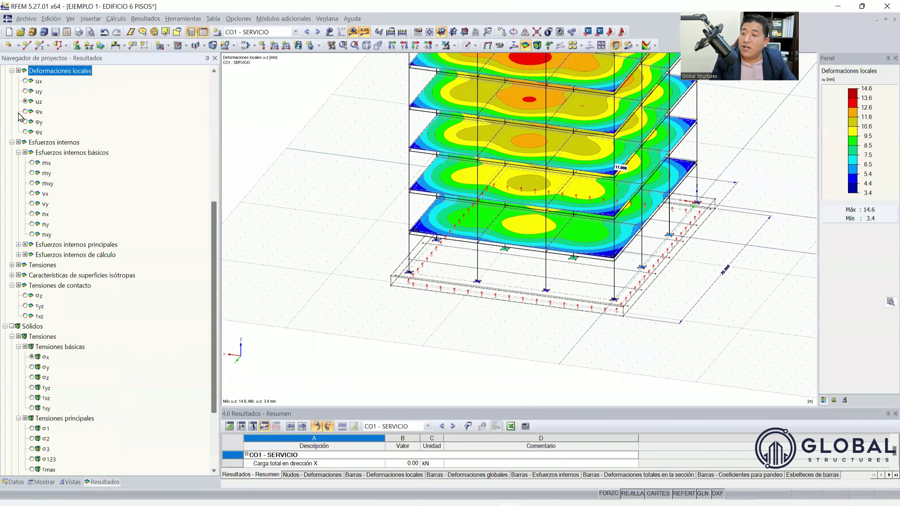
click(19, 112)
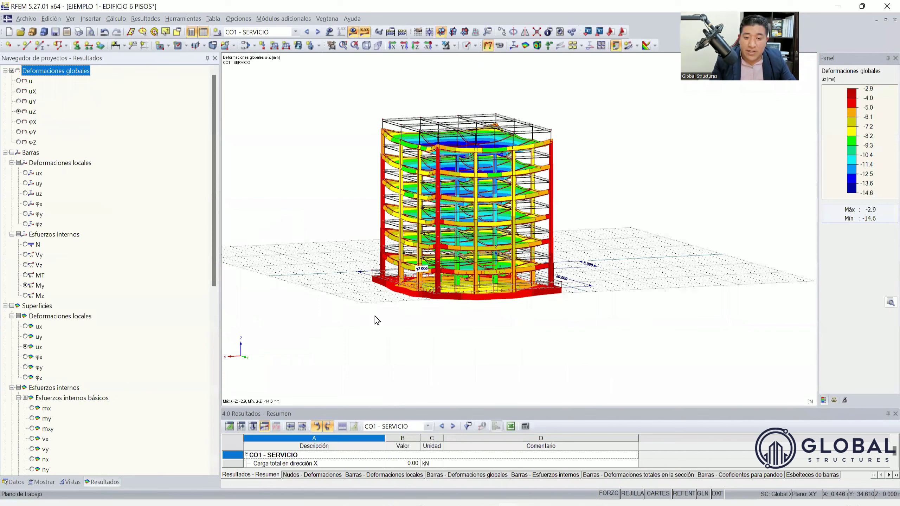
ctrl+middle_drag(795, 292, 466, 306)
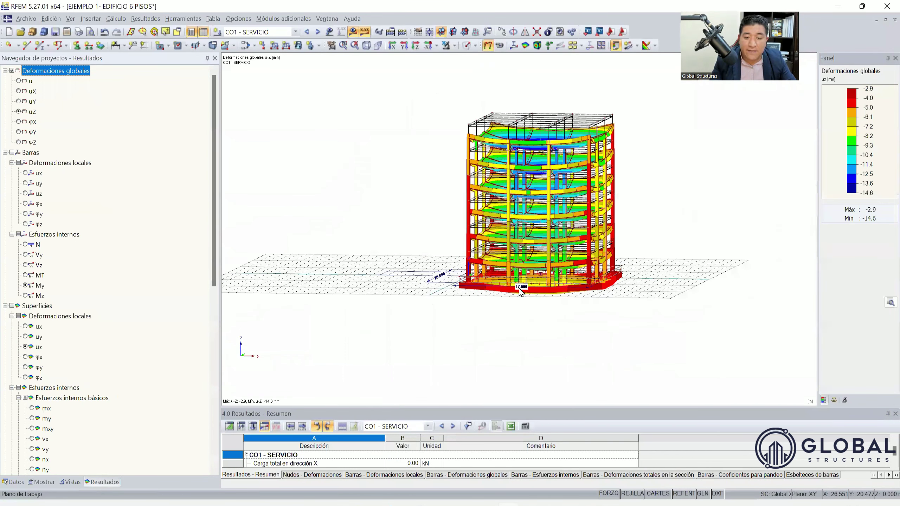
scroll(466, 314, up, 3)
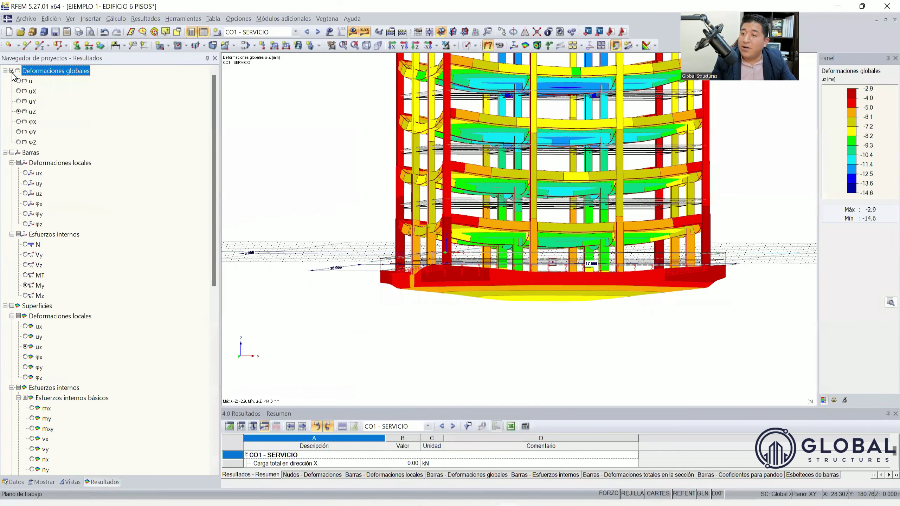
Hide the global deformations, select the foundation slab with its supports, and isolate it using visibility by selected objects.
ctrl+middle_drag(666, 320, 651, 305)
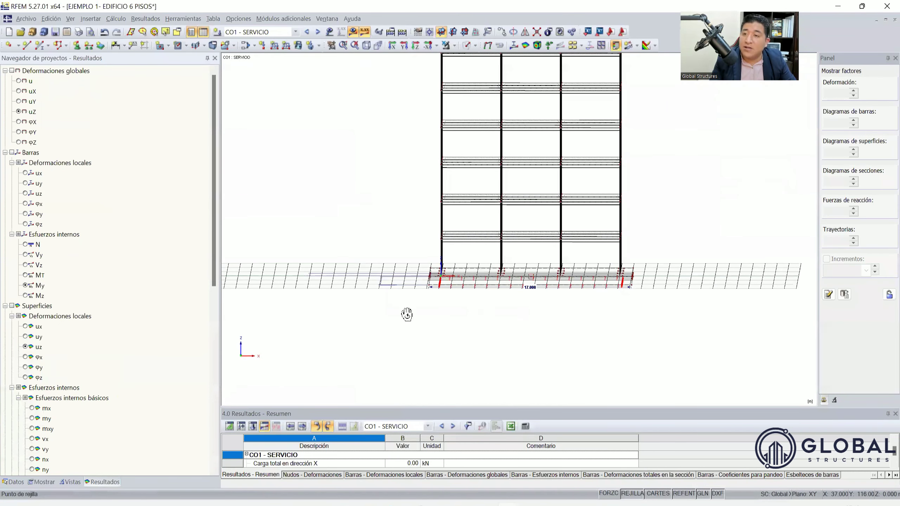
scroll(417, 364, down, 3)
ctrl+middle_drag(415, 352, 407, 349)
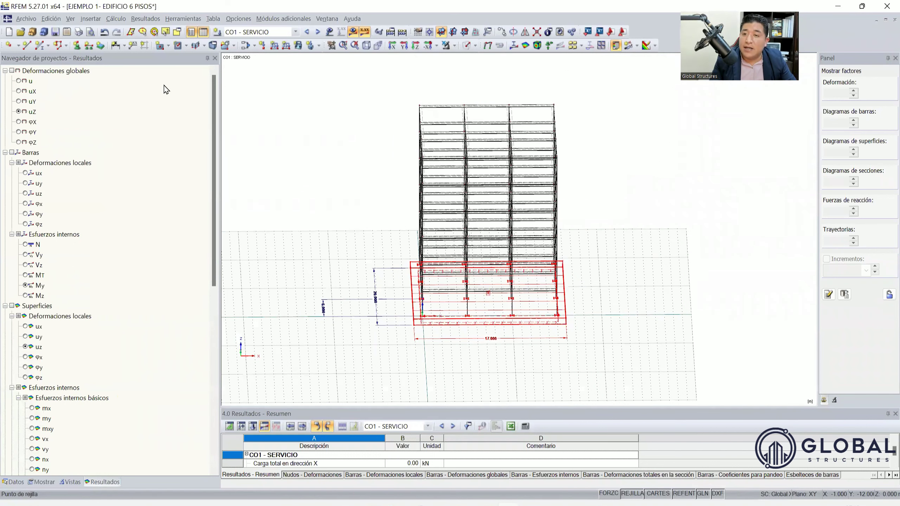
click(115, 45)
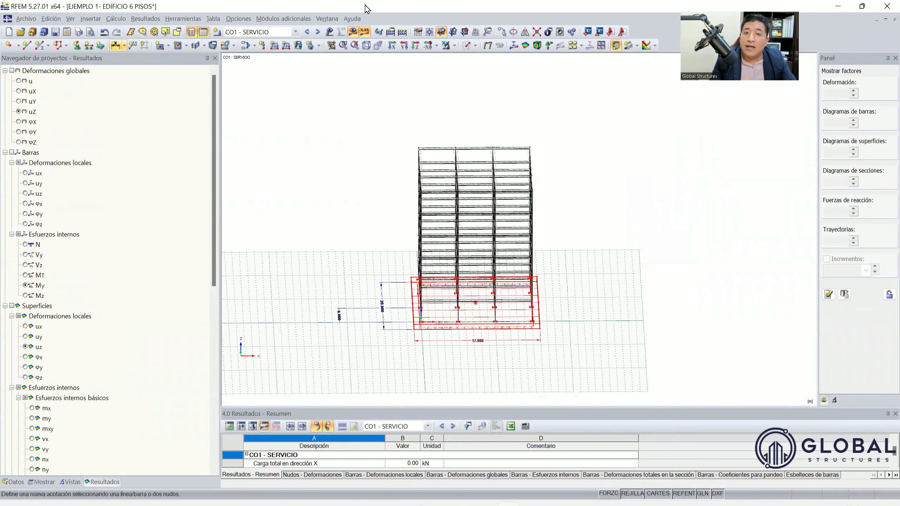
click(455, 47)
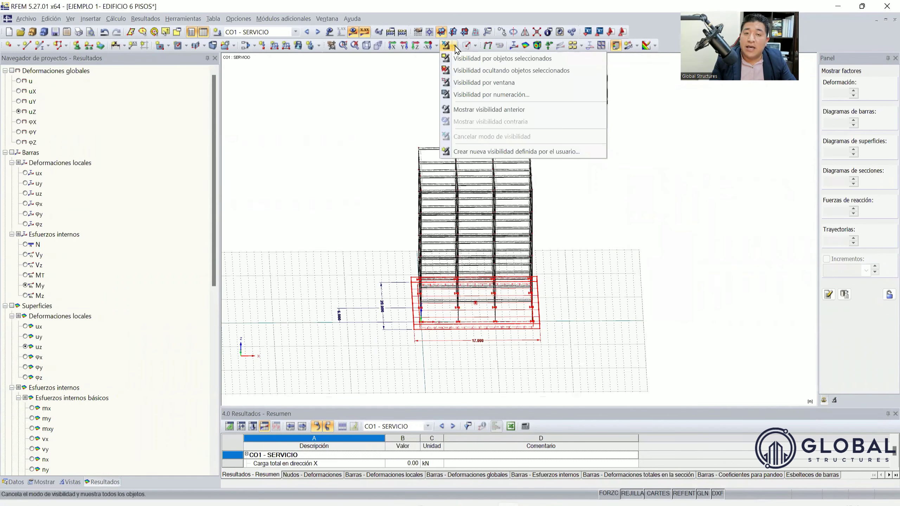
click(467, 60)
click(662, 321)
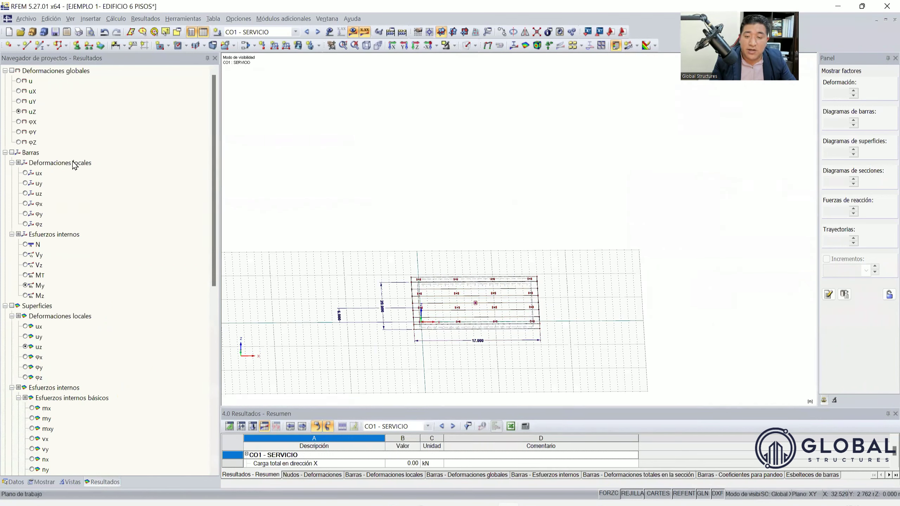
Display the global uZ deformations of the isolated slab and hide all model objects so only the coloured results are drawn.
click(18, 111)
ctrl+middle_drag(522, 322, 526, 360)
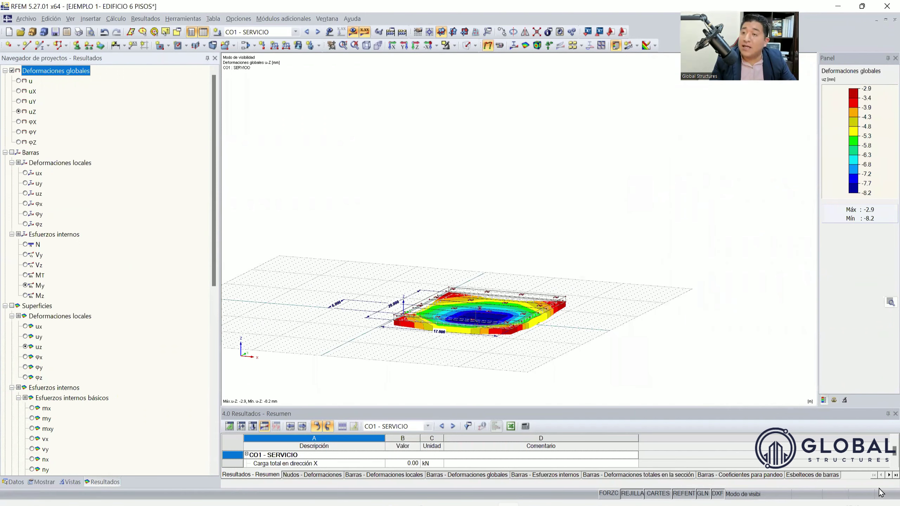
click(633, 494)
scroll(496, 333, up, 2)
scroll(482, 344, up, 3)
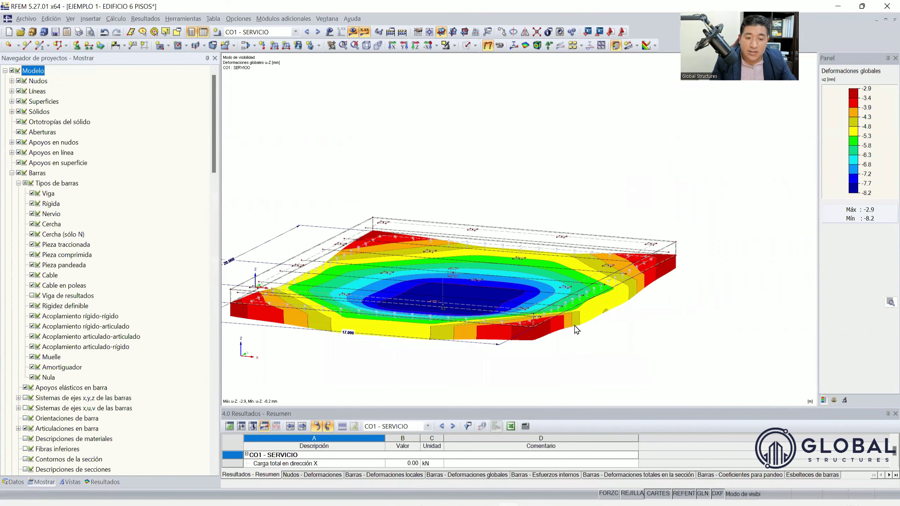
scroll(576, 324, up, 3)
ctrl+middle_drag(592, 292, 737, 339)
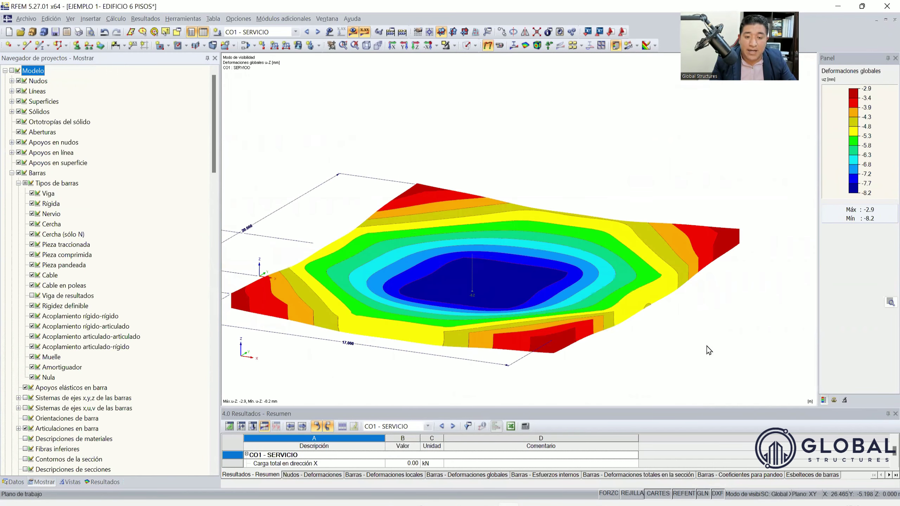
Examine the slab's uZ deformed shape from several angles and edge-on, comparing its centre with the edges and corners.
ctrl+middle_drag(673, 348, 631, 335)
ctrl+middle_drag(496, 358, 429, 354)
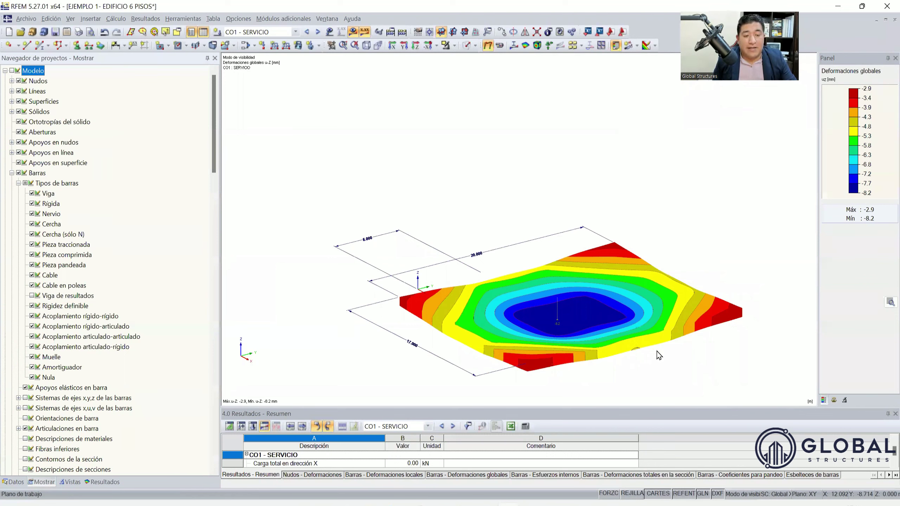
scroll(656, 352, up, 1)
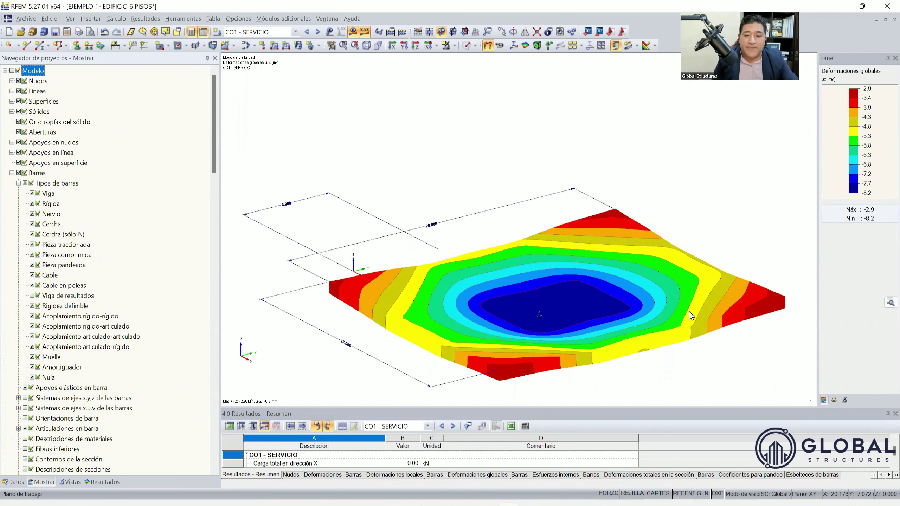
ctrl+middle_drag(549, 133, 721, 337)
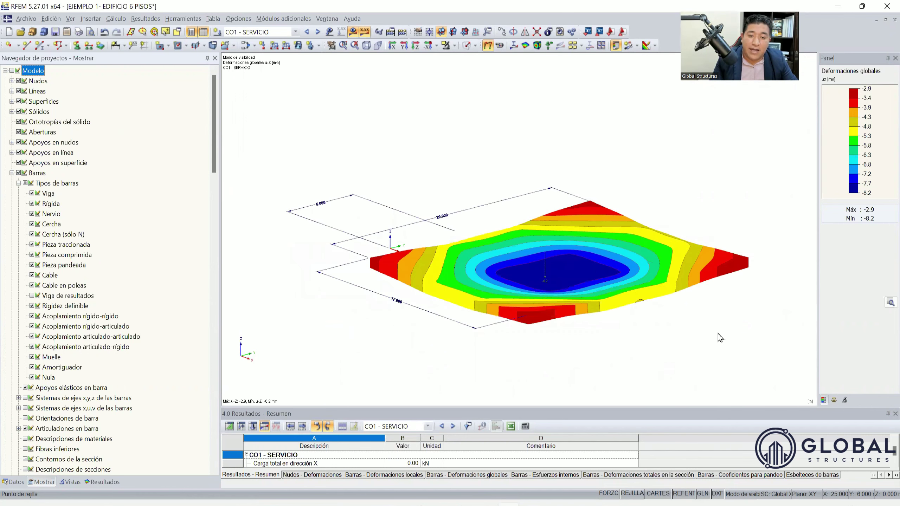
ctrl+middle_drag(424, 250, 558, 282)
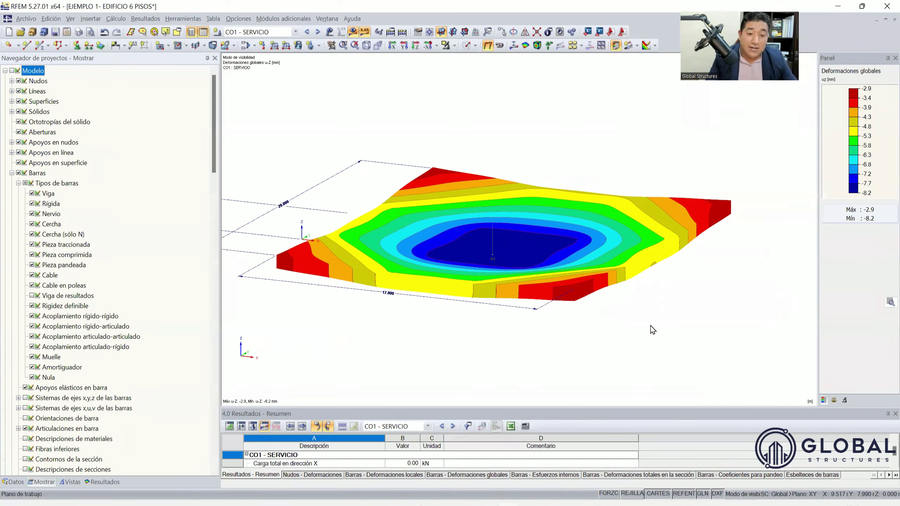
ctrl+middle_drag(502, 249, 394, 315)
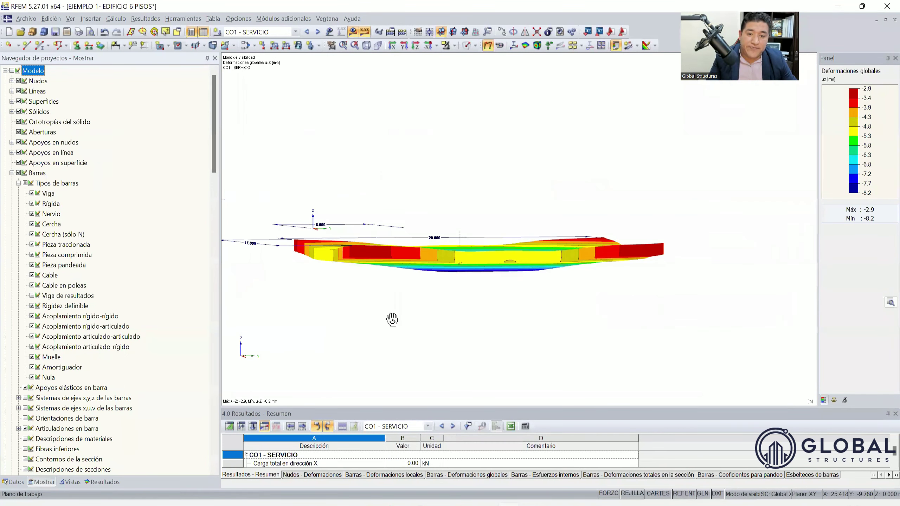
ctrl+middle_drag(479, 341, 675, 344)
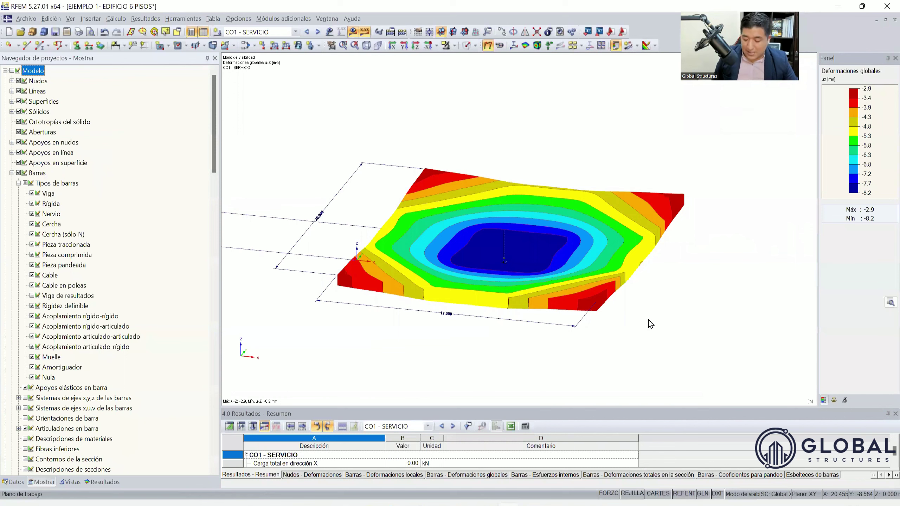
scroll(499, 293, up, 1)
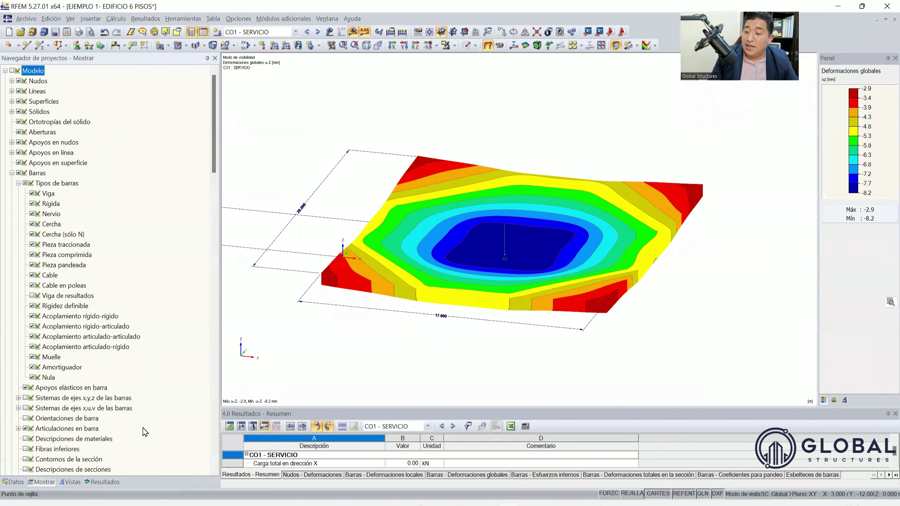
Display the basic solid stresses σx on the isolated slab and examine their distribution around the column bases.
click(106, 482)
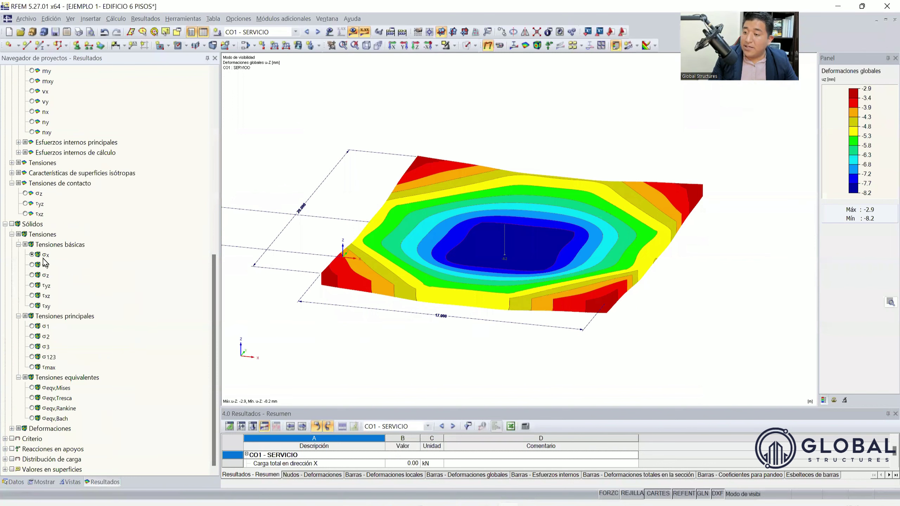
click(33, 255)
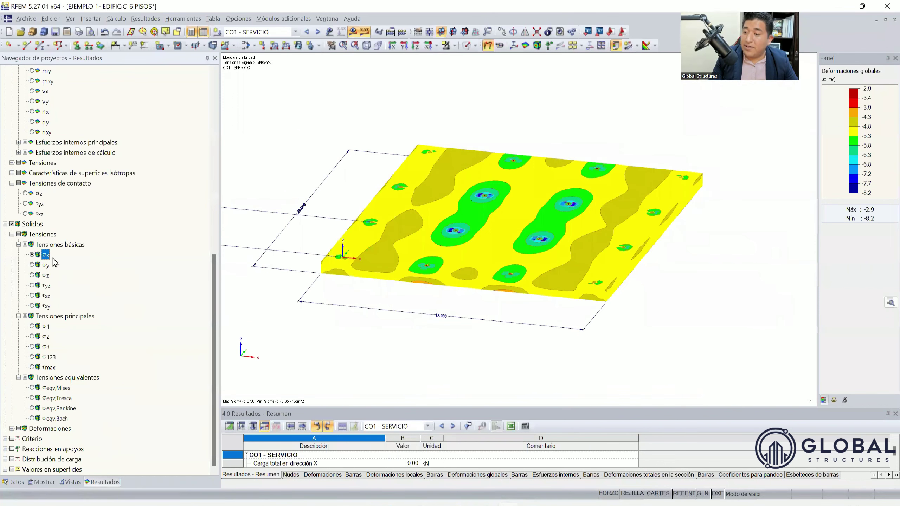
ctrl+middle_drag(661, 330, 533, 289)
ctrl+middle_drag(449, 371, 567, 329)
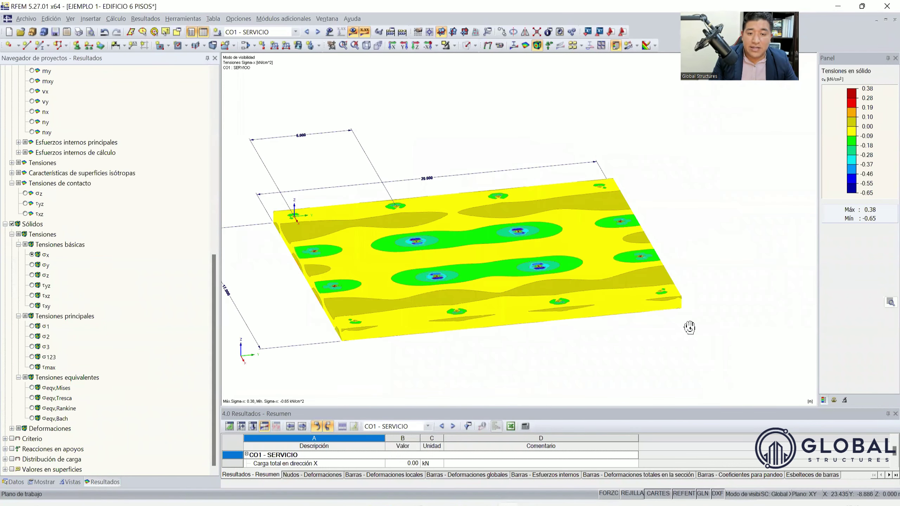
ctrl+middle_drag(690, 328, 695, 342)
ctrl+middle_drag(579, 292, 503, 348)
Turn on the bars' My internal forces and show all model objects again alongside the slab's σx stresses.
scroll(89, 341, up, 6)
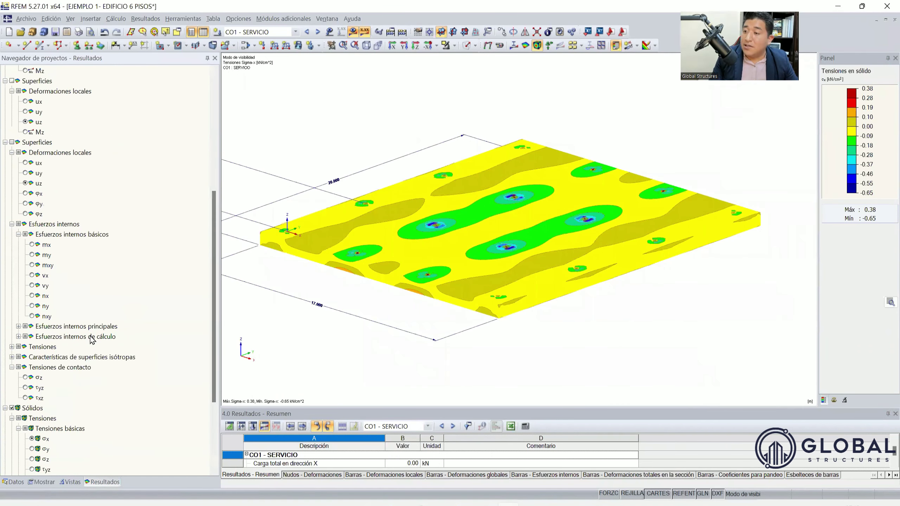
scroll(59, 305, up, 5)
click(27, 286)
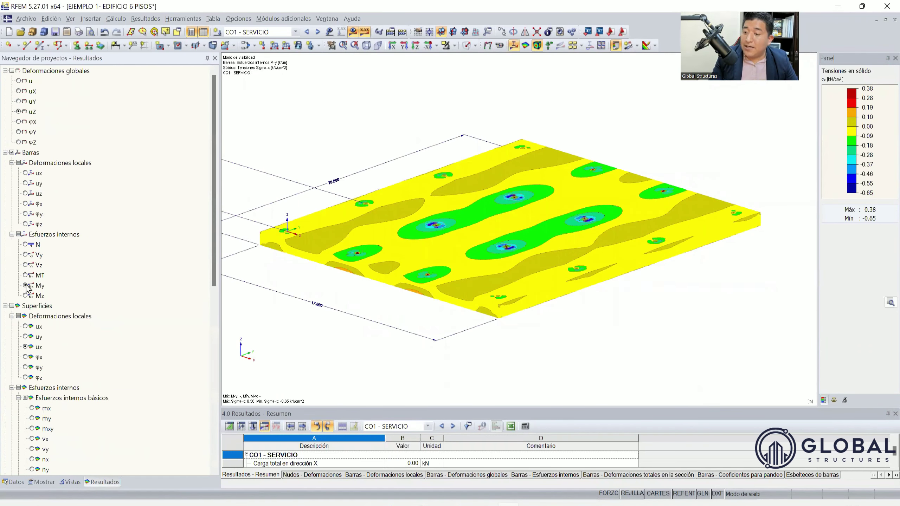
click(40, 482)
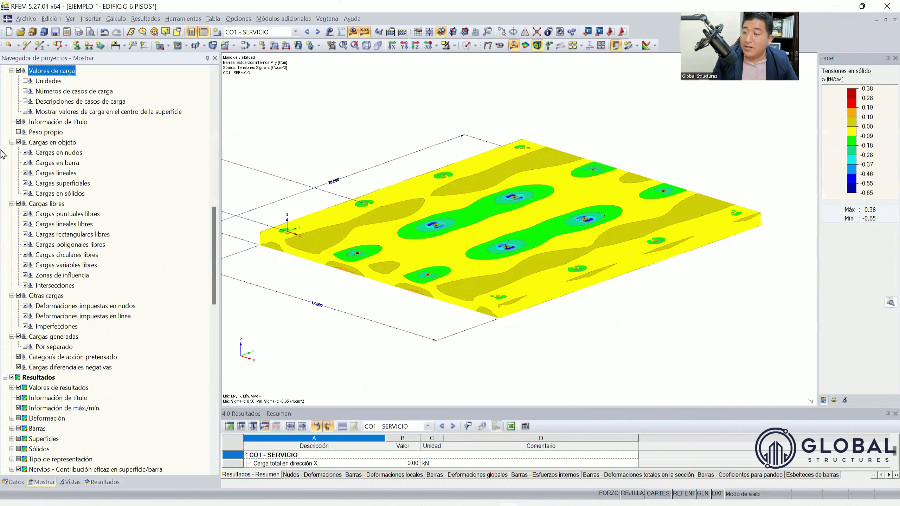
click(14, 482)
click(41, 482)
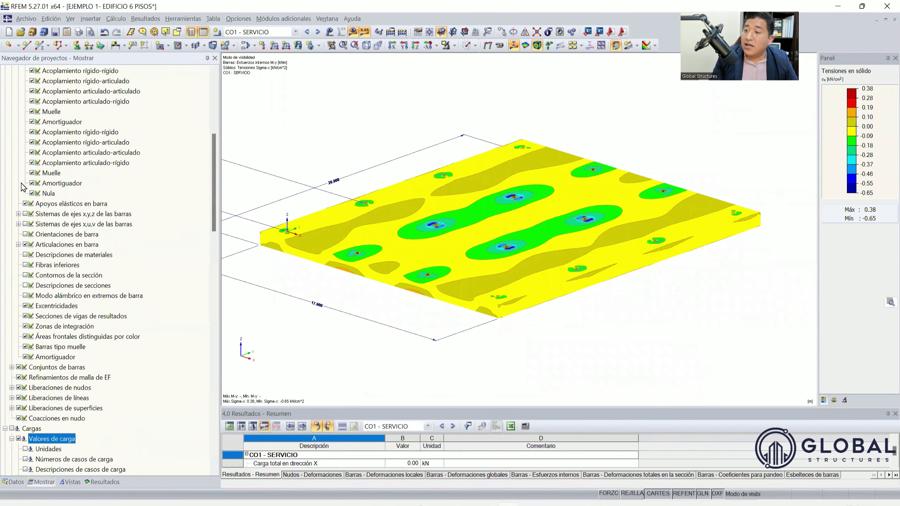
scroll(12, 75, up, 10)
middle_drag(353, 274, 387, 313)
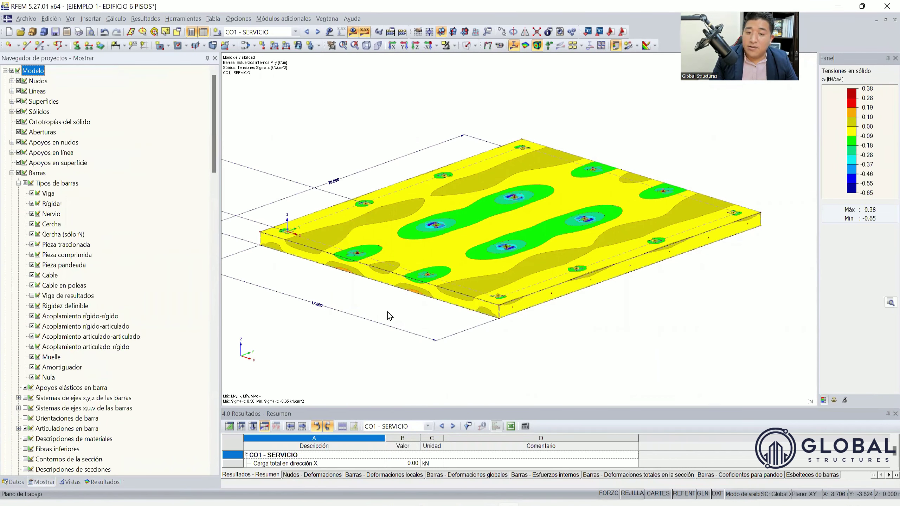
Turn on the display of result beams (Viga de resultados) among the bar types.
click(104, 482)
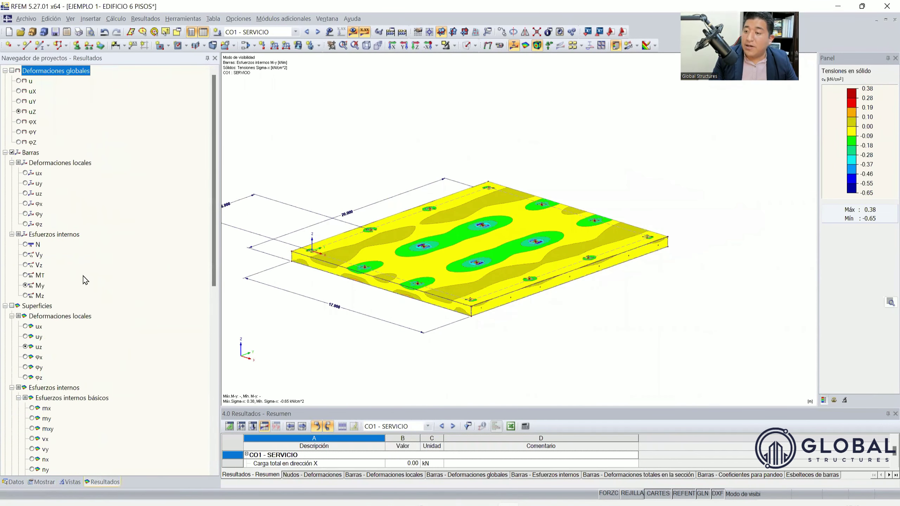
click(75, 482)
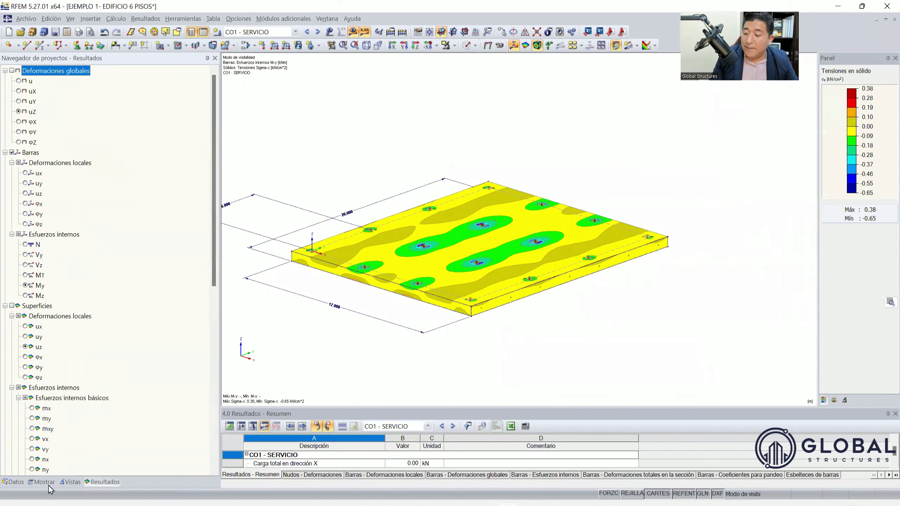
click(48, 483)
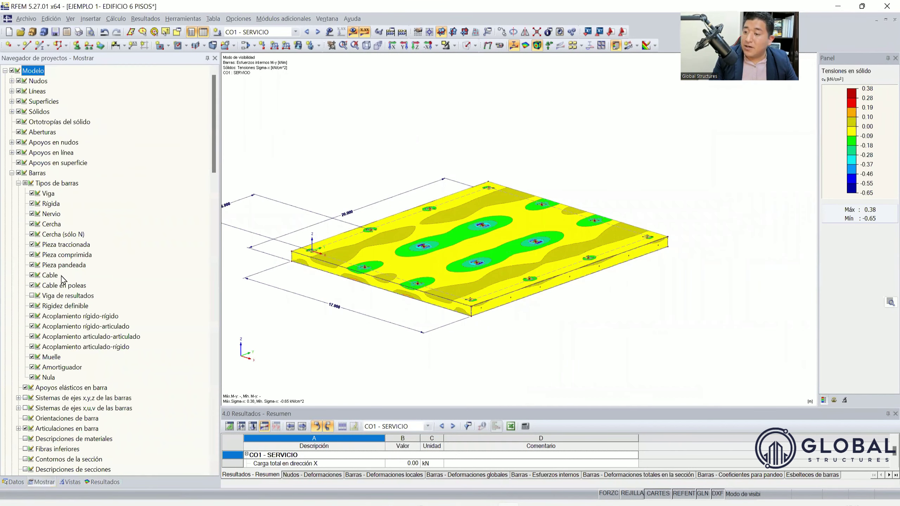
click(33, 296)
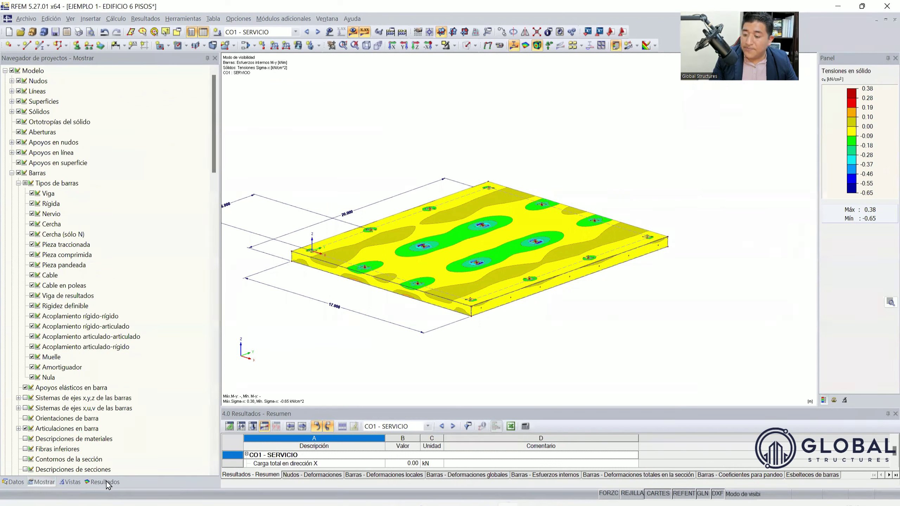
Turn off the solid stress results so only the bars' My internal forces remain active.
click(116, 481)
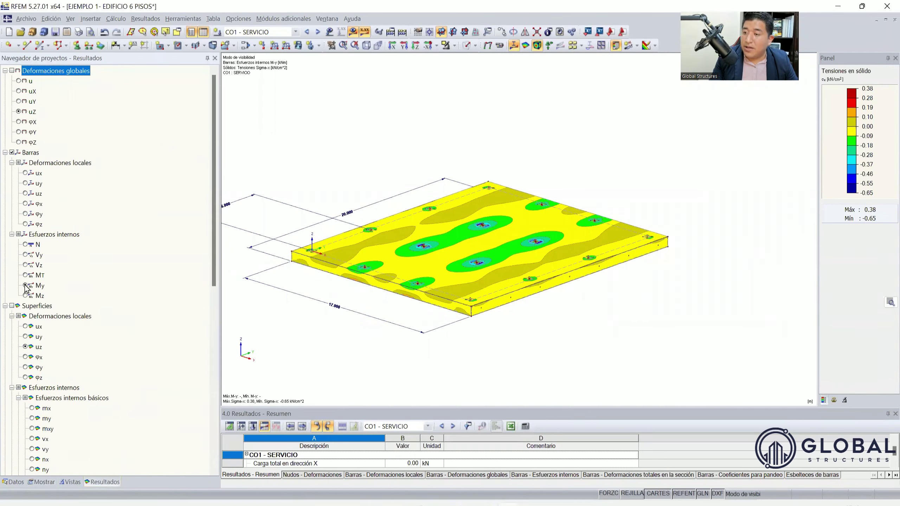
scroll(534, 366, down, 1)
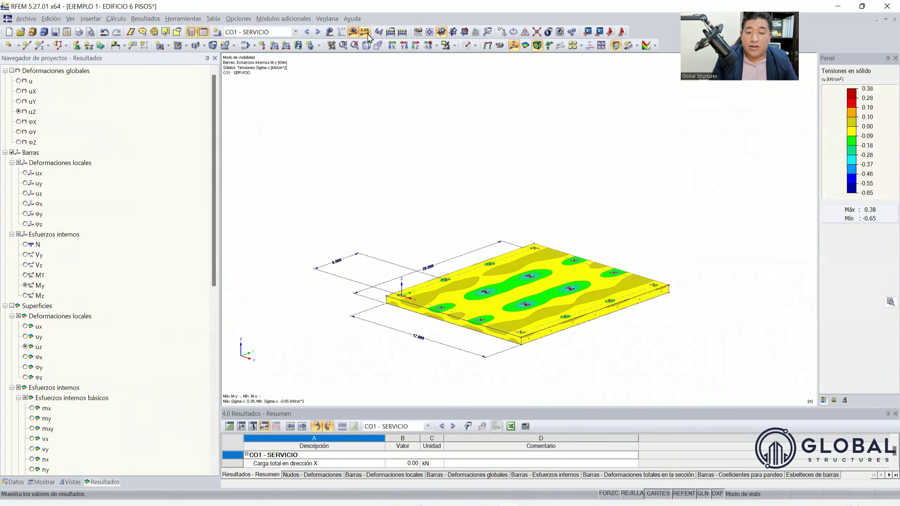
scroll(67, 358, down, 11)
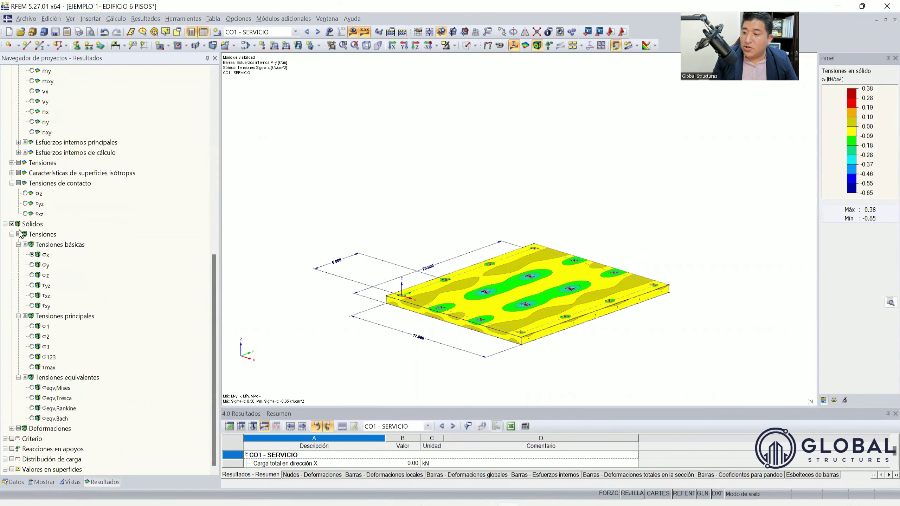
click(13, 224)
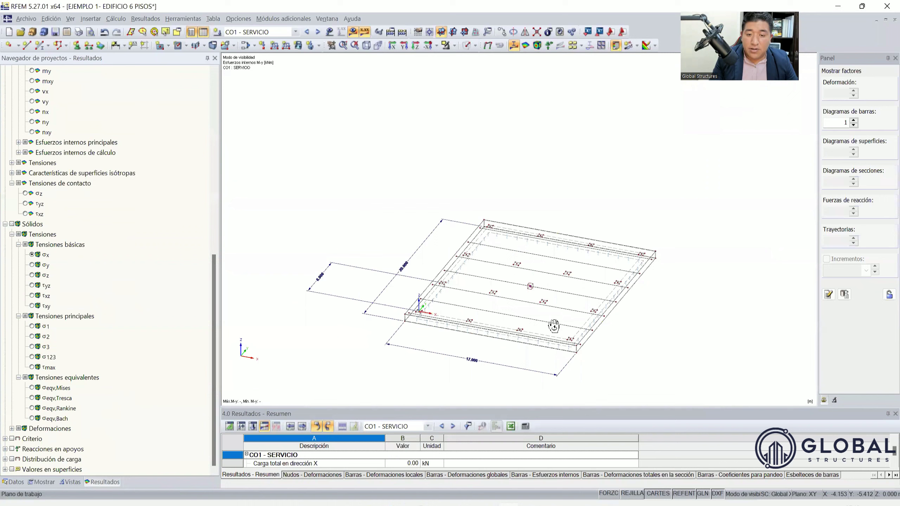
scroll(460, 299, up, 3)
scroll(460, 289, up, 2)
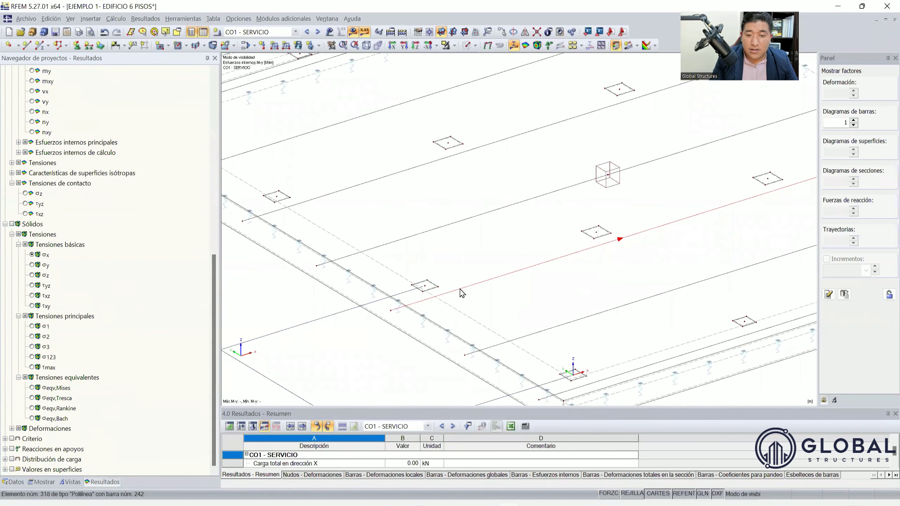
right_click(460, 290)
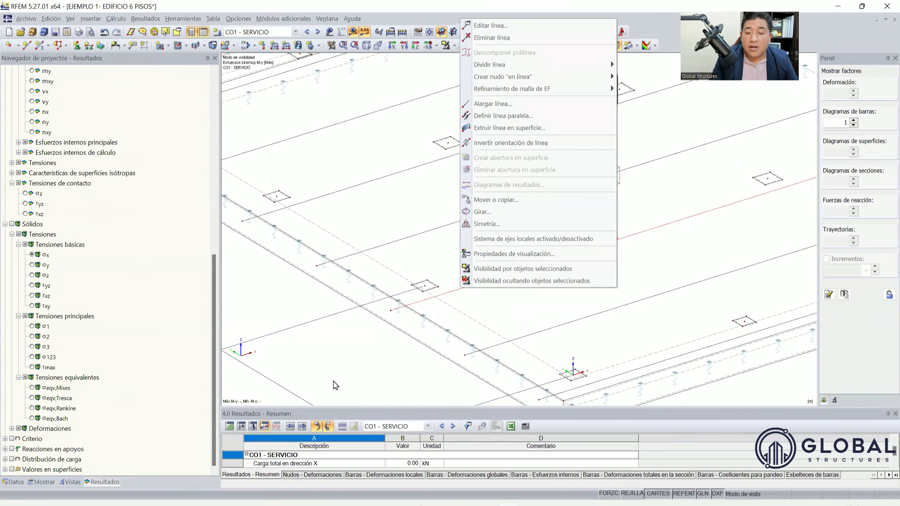
key(Escape)
click(52, 483)
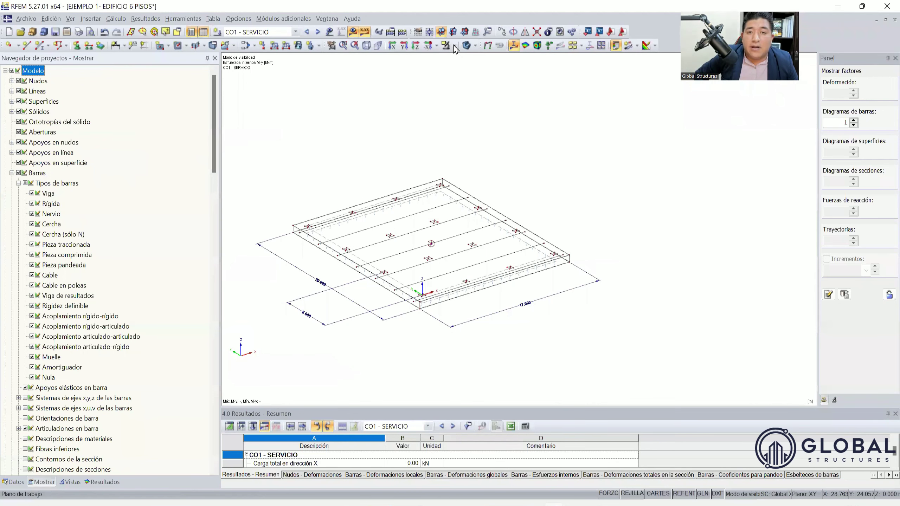
Cancel the visibility mode and isolate the foundation slab again, including its result beams.
click(453, 47)
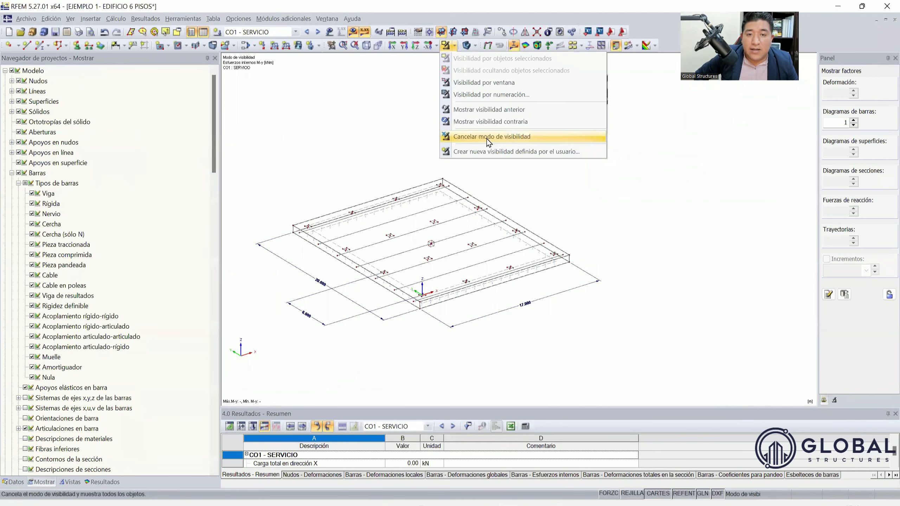
click(487, 139)
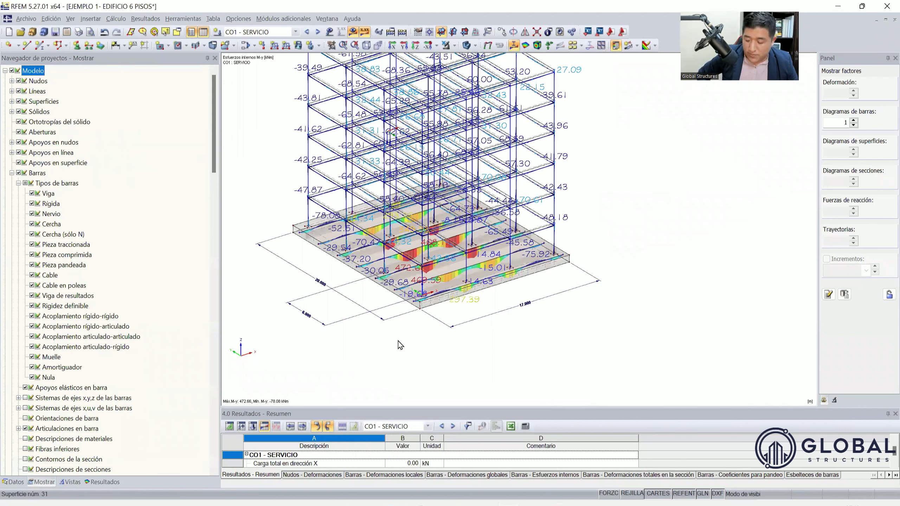
click(455, 45)
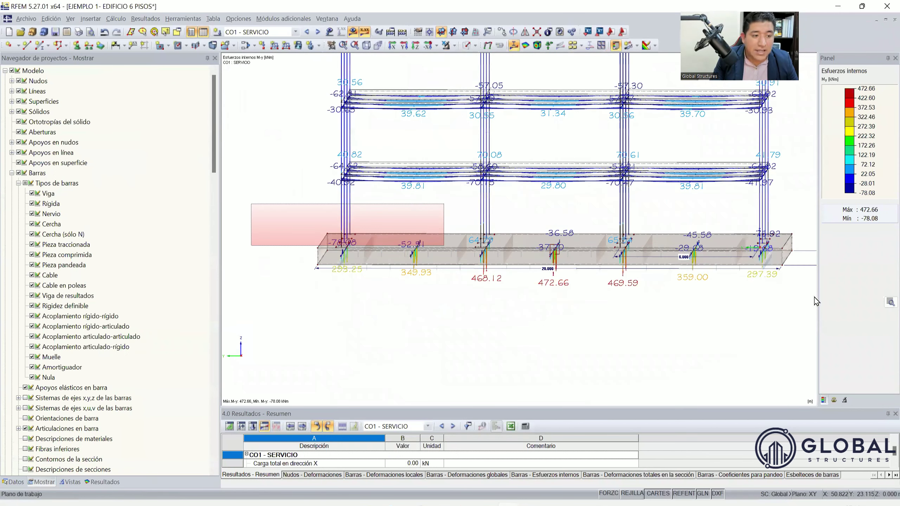
click(455, 45)
click(461, 59)
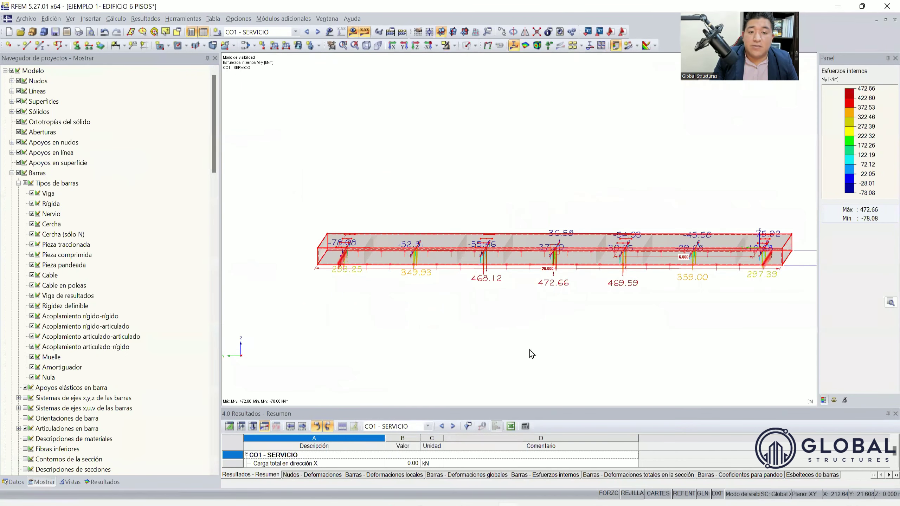
Show the slab's result-beam My moments in an oblique view and switch the results to load combination CO2 - 1.2D+1.6L.
scroll(535, 339, down, 3)
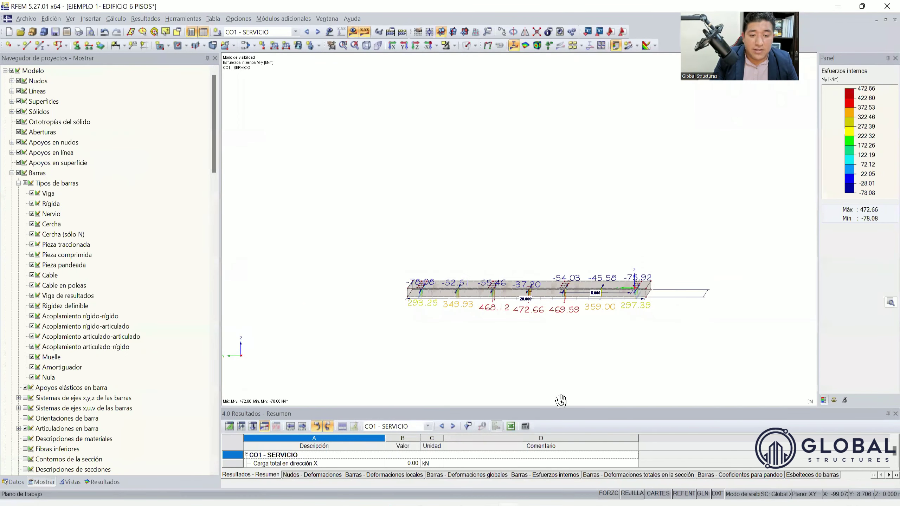
key(F7)
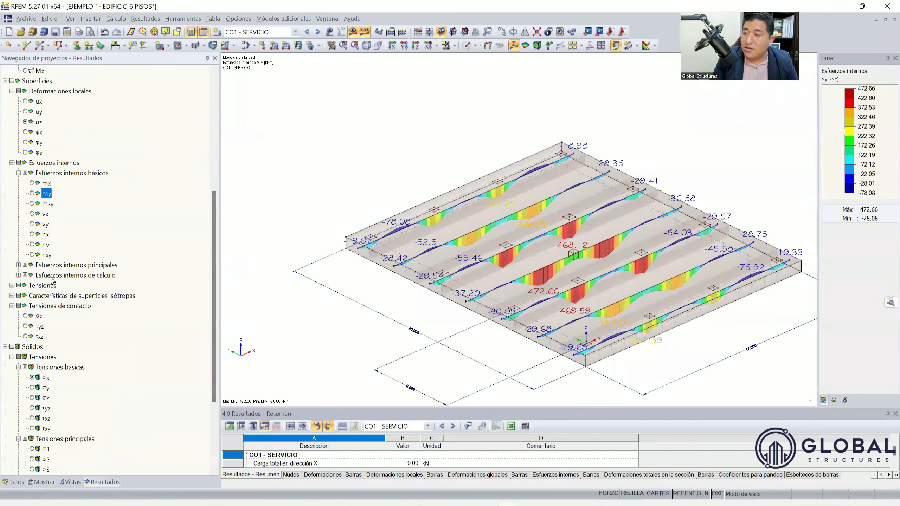
scroll(39, 318, up, 7)
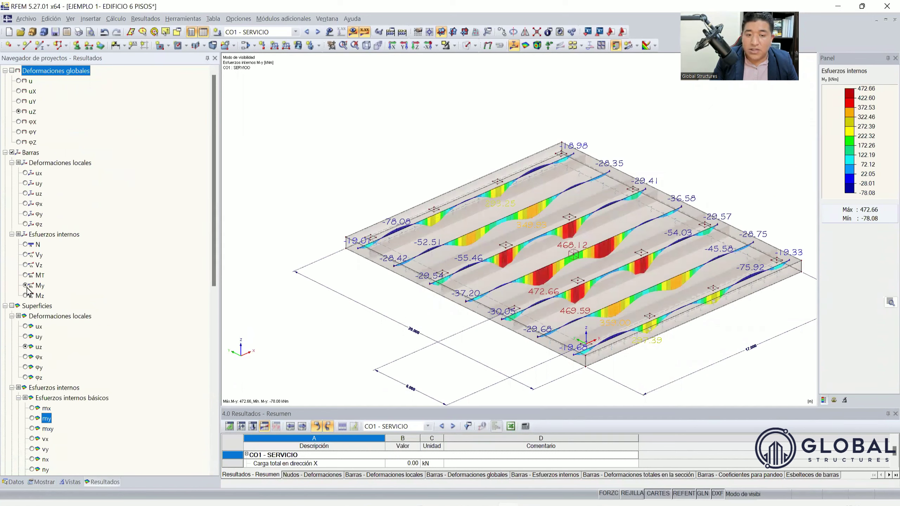
scroll(334, 278, down, 1)
scroll(529, 329, down, 1)
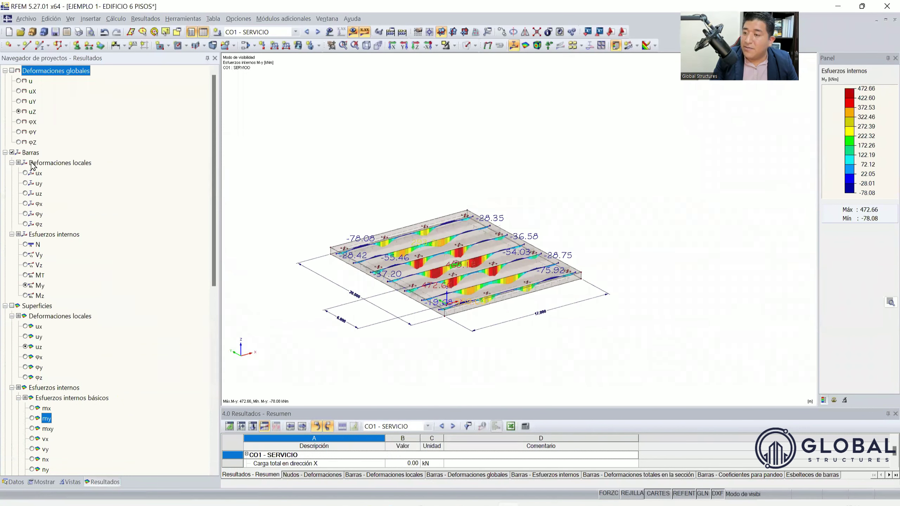
click(295, 32)
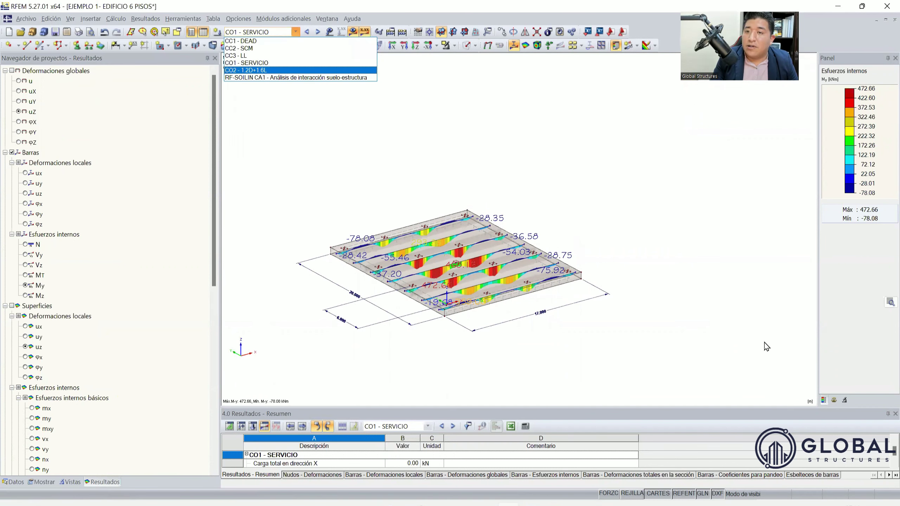
click(671, 264)
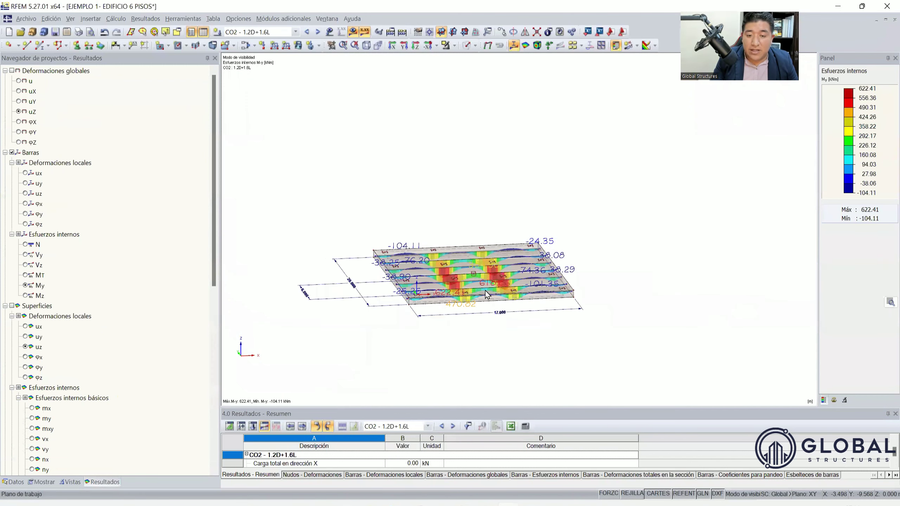
Set the display factor of the bar diagrams to 4 to enlarge the slab's My diagrams.
scroll(485, 291, up, 3)
scroll(516, 261, up, 2)
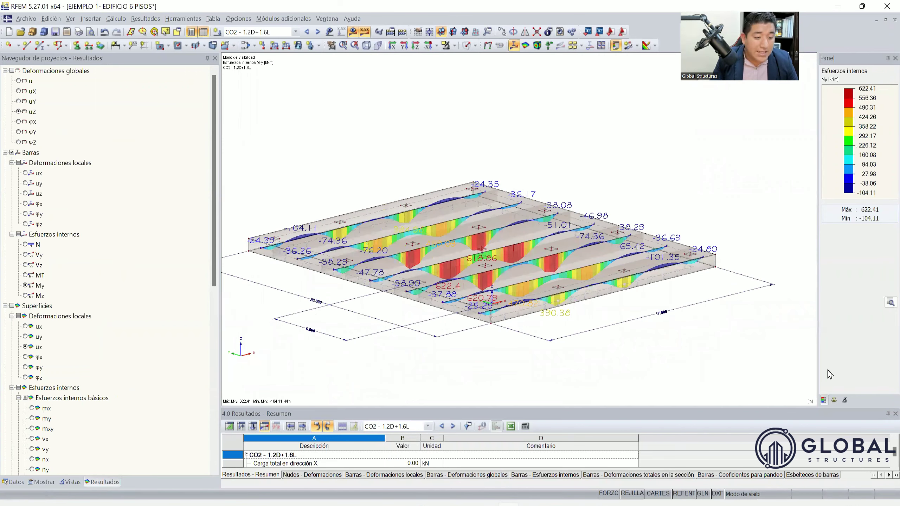
click(834, 399)
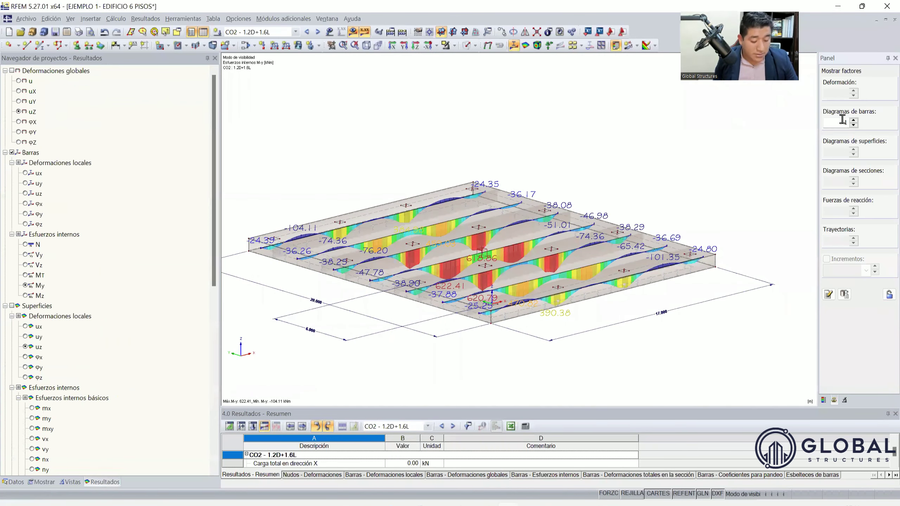
click(842, 122)
text(4)
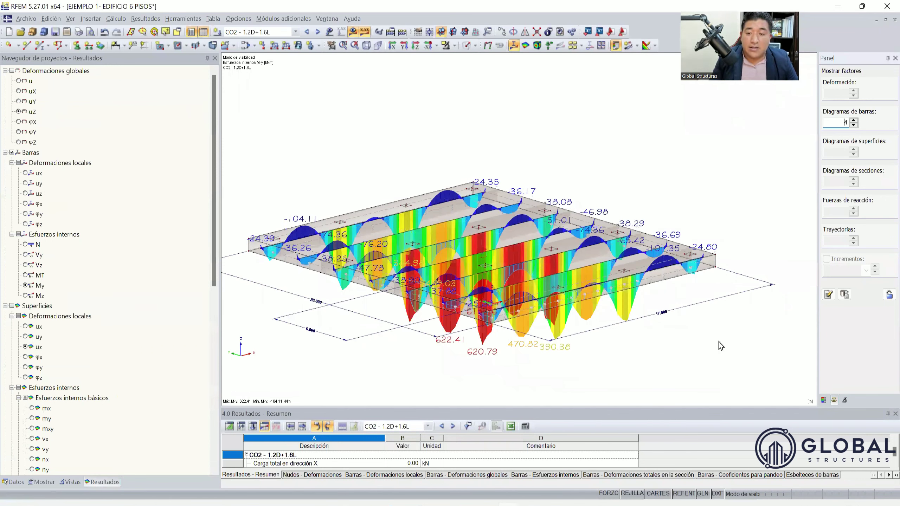
Examine the result beams' My moment diagrams for CO2 edge-on and obliquely, comparing the peaks beneath the columns with those in the spans.
ctrl+middle_drag(574, 287, 546, 326)
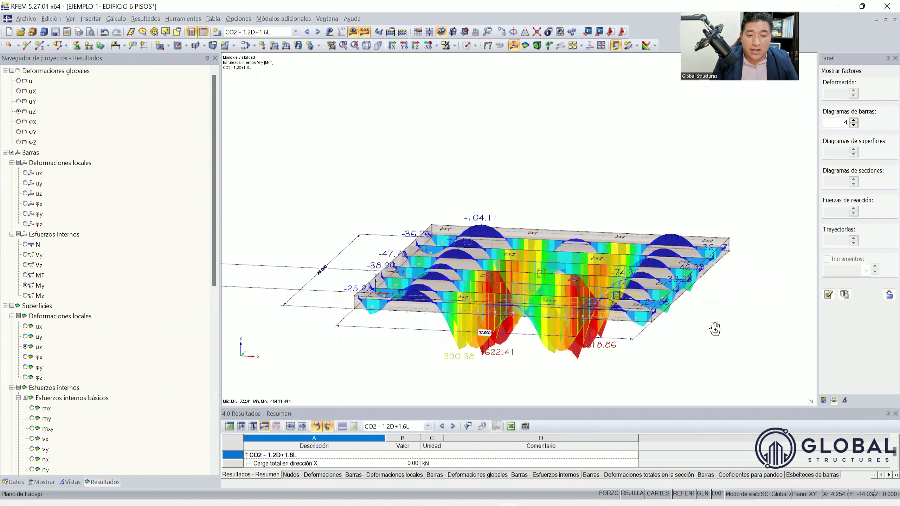
ctrl+middle_drag(715, 329, 639, 342)
ctrl+middle_drag(574, 280, 619, 335)
ctrl+middle_drag(600, 301, 443, 272)
scroll(449, 251, up, 2)
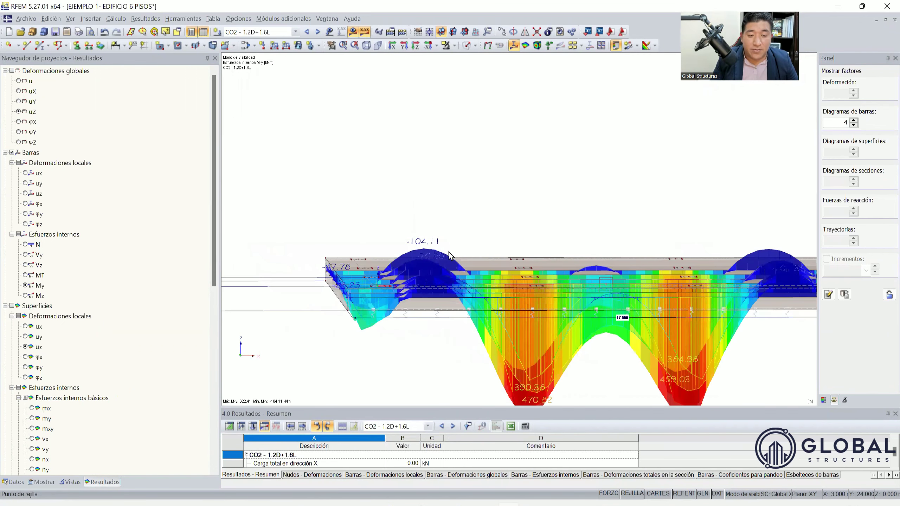
key(F7)
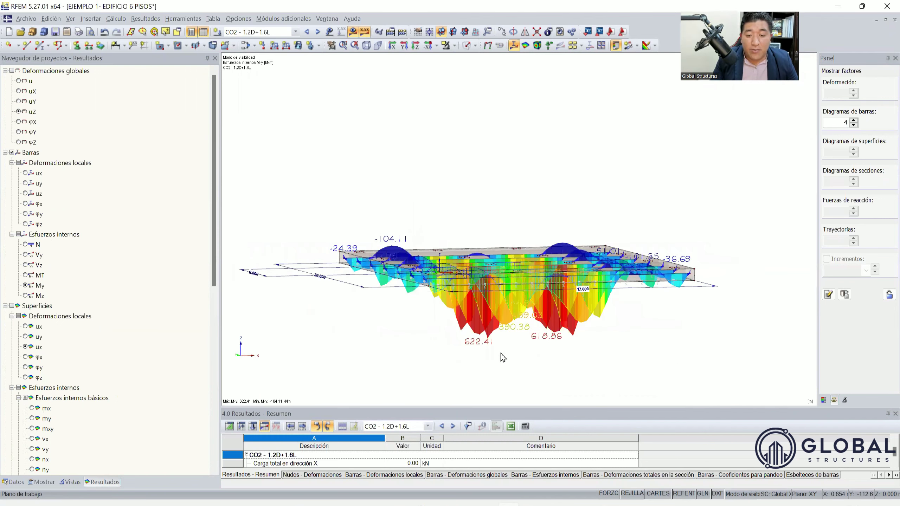
scroll(458, 340, up, 2)
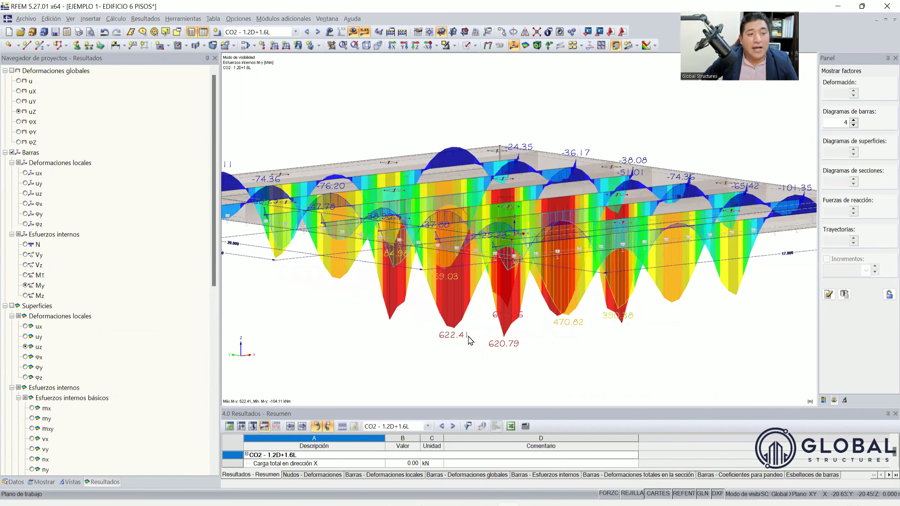
scroll(479, 335, down, 1)
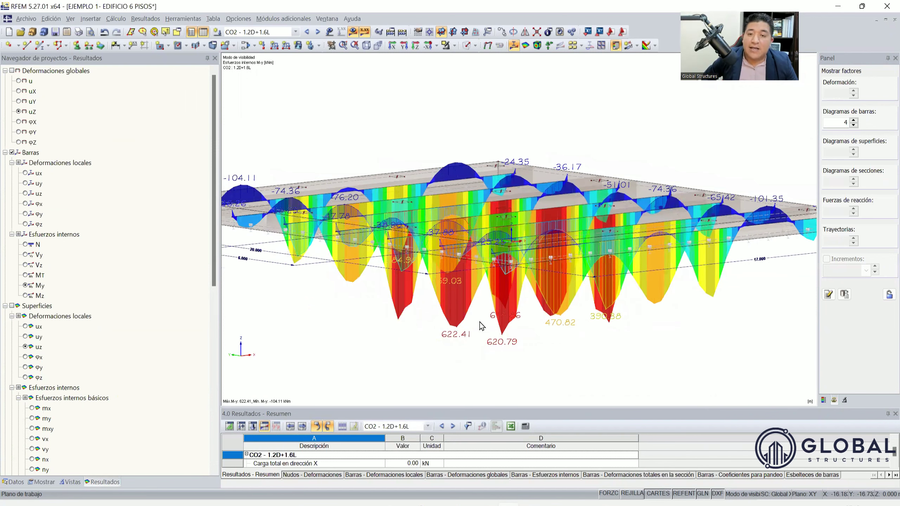
scroll(464, 341, down, 1)
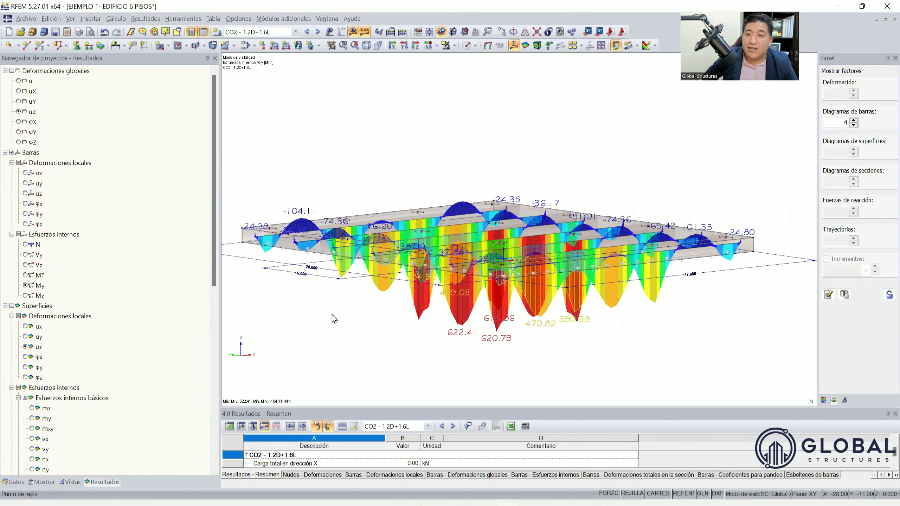
scroll(340, 309, down, 1)
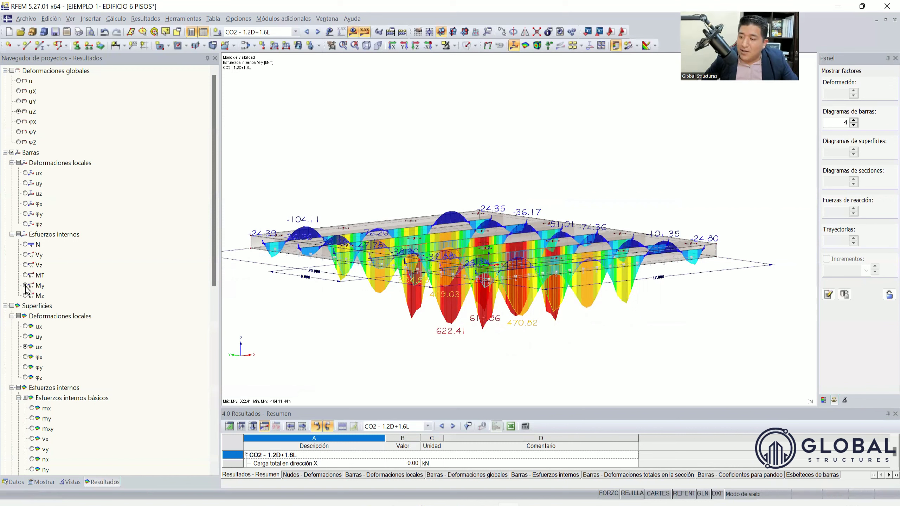
Display the bars' axial forces N on the slab's result beams and examine their distribution from several angles.
click(26, 244)
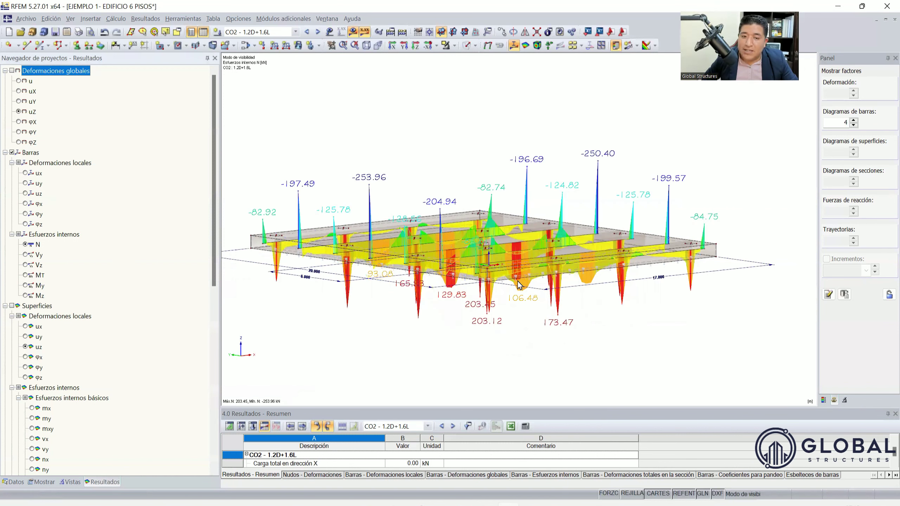
ctrl+middle_drag(589, 283, 804, 319)
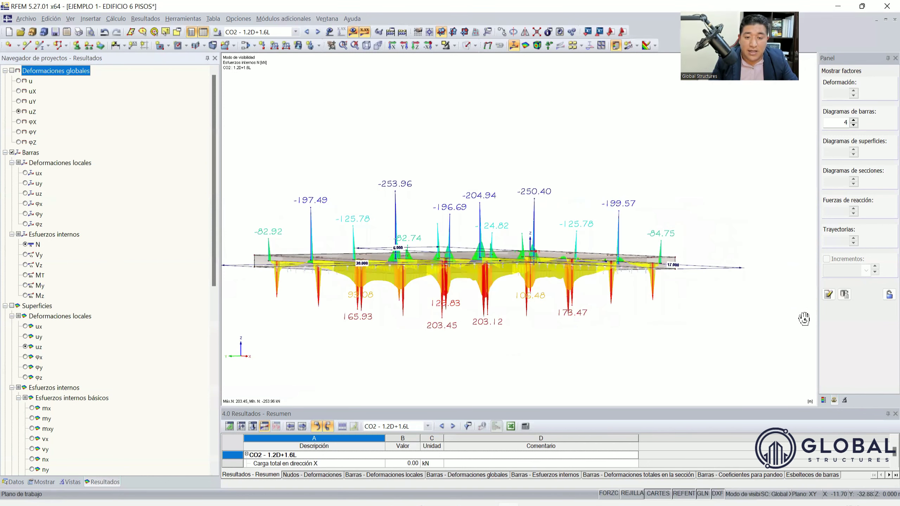
ctrl+middle_drag(765, 350, 383, 278)
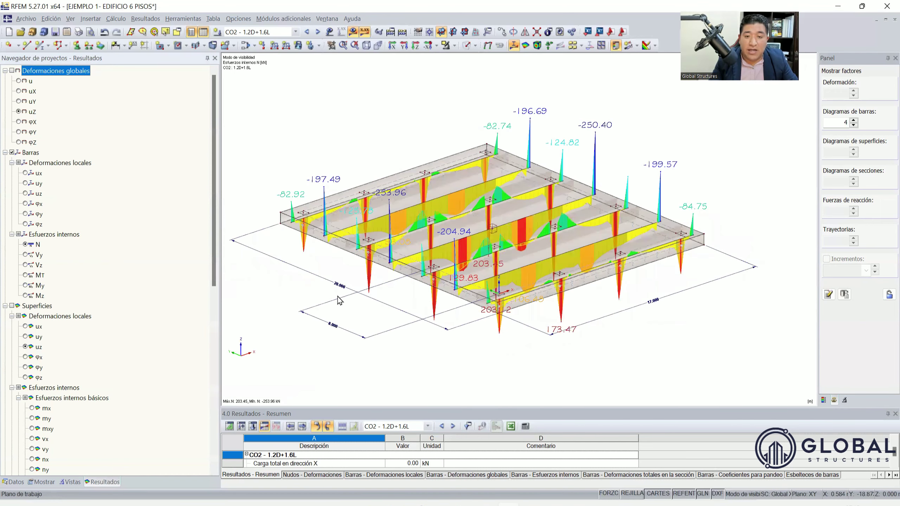
ctrl+middle_drag(345, 315, 393, 319)
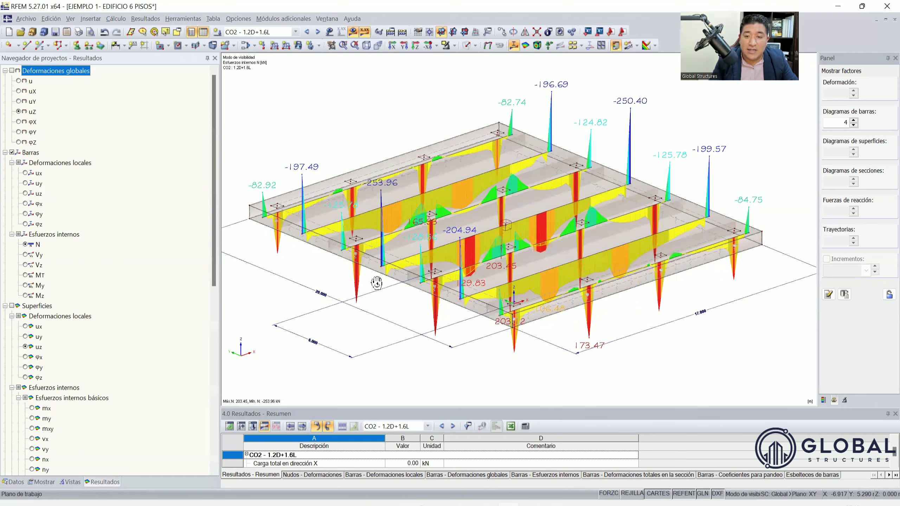
Display the bending moments My on the slab's result beams and examine the diagrams close up from a low angle.
ctrl+middle_drag(334, 292, 321, 291)
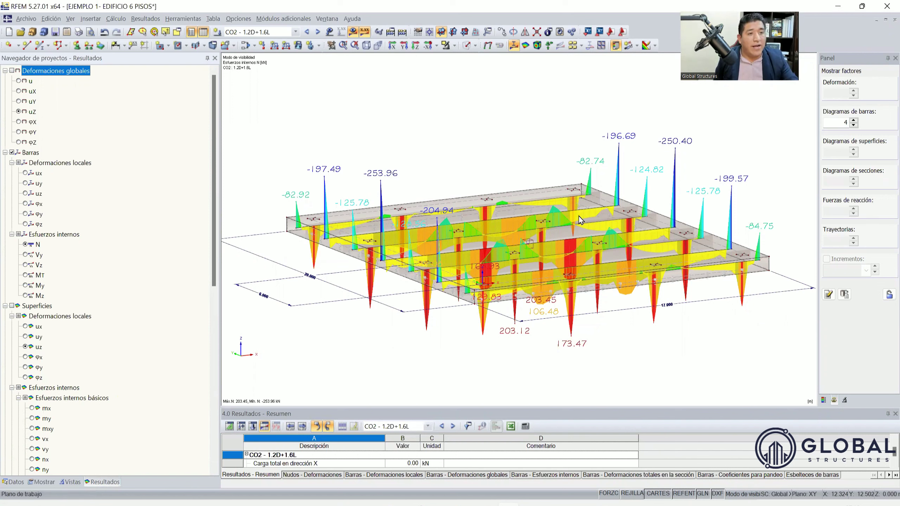
click(26, 286)
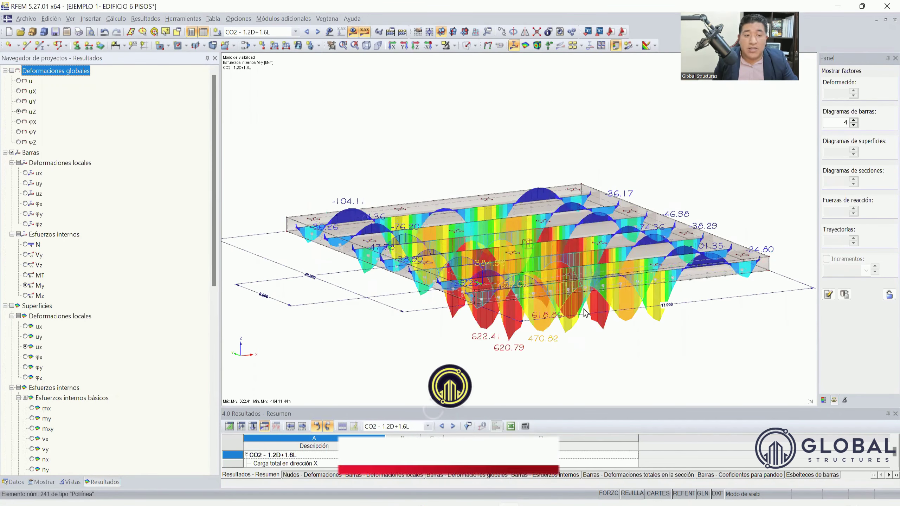
scroll(532, 322, up, 1)
scroll(484, 341, up, 1)
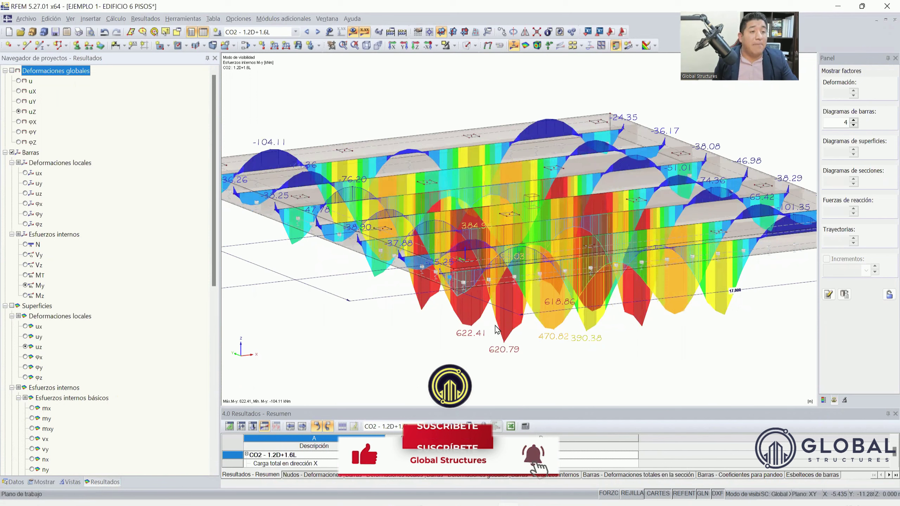
Display the shear forces Vz on the slab's result beams and examine the diagrams from several oblique angles.
click(26, 265)
scroll(454, 331, down, 2)
middle_drag(417, 357, 448, 347)
middle_drag(370, 375, 470, 397)
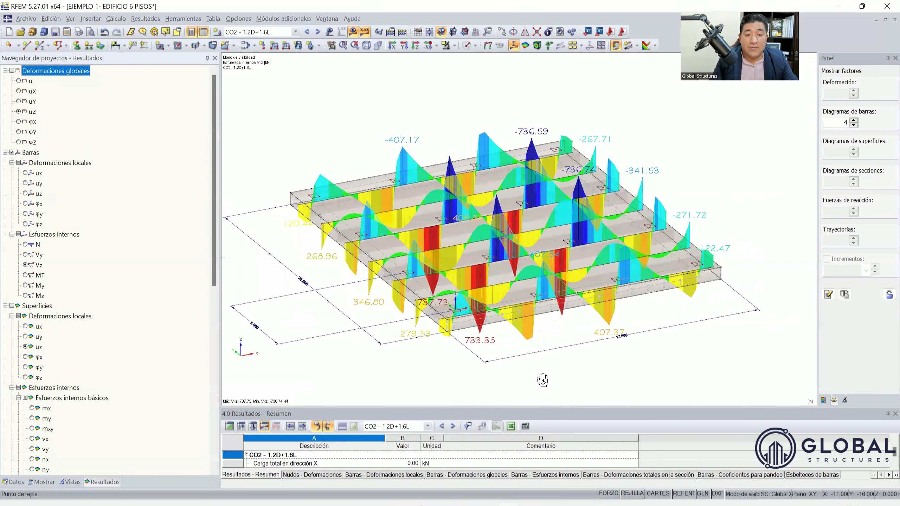
middle_drag(608, 346, 502, 340)
mouse_move(428, 337)
middle_down()
mouse_move(452, 341)
mouse_move(430, 342)
middle_up()
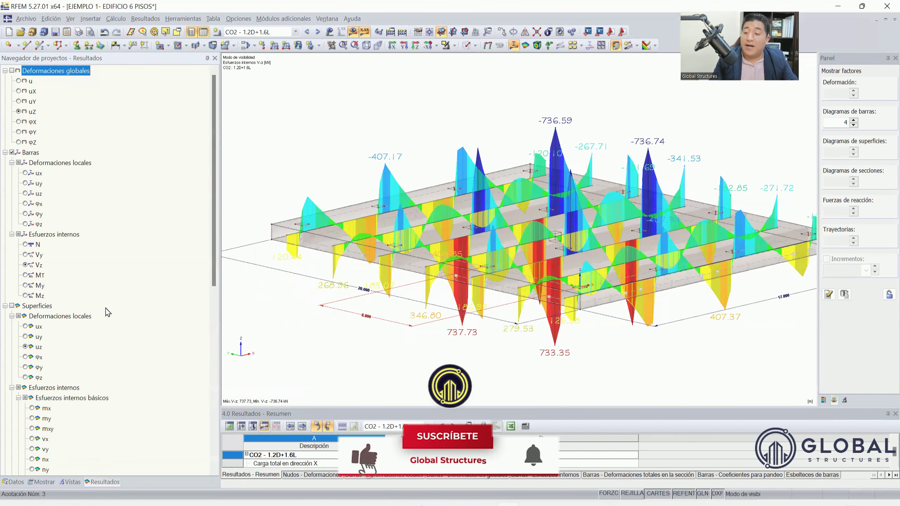
Alternate the result-beam diagrams between the My moments and the axial forces N to compare their distributions for CO2.
click(26, 286)
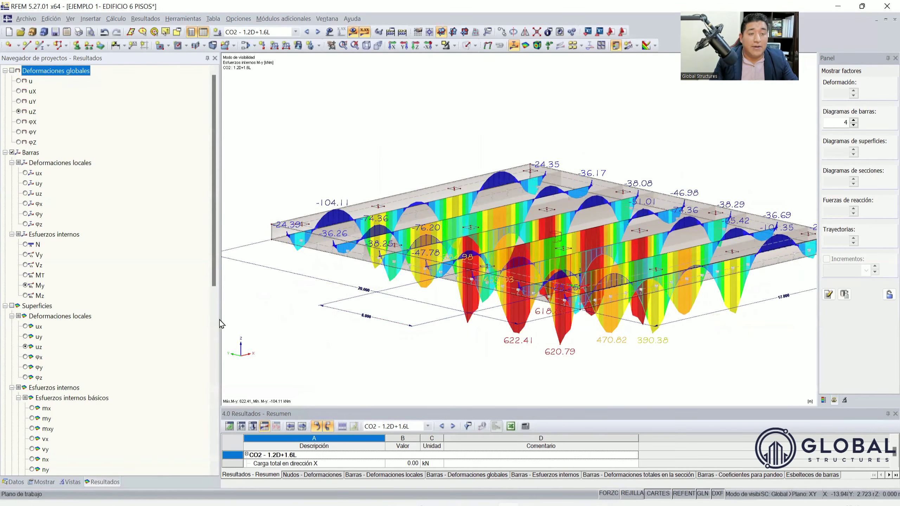
click(25, 244)
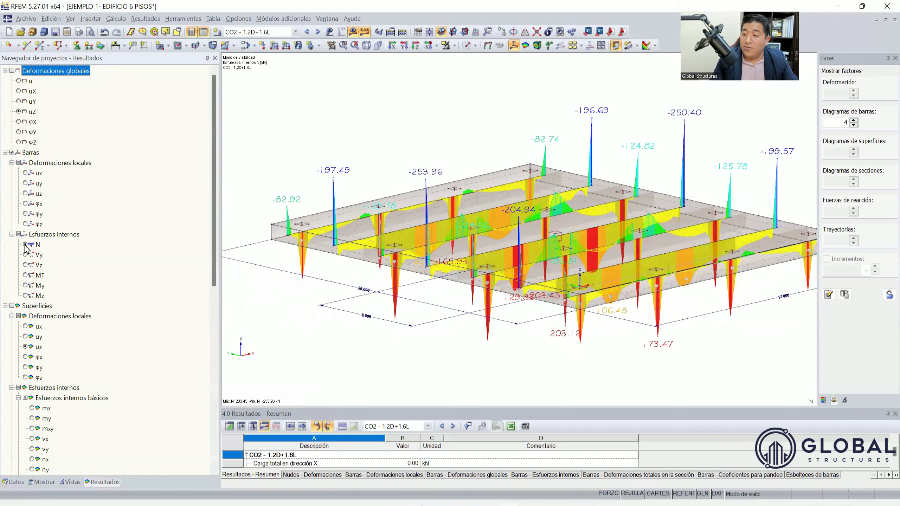
click(25, 285)
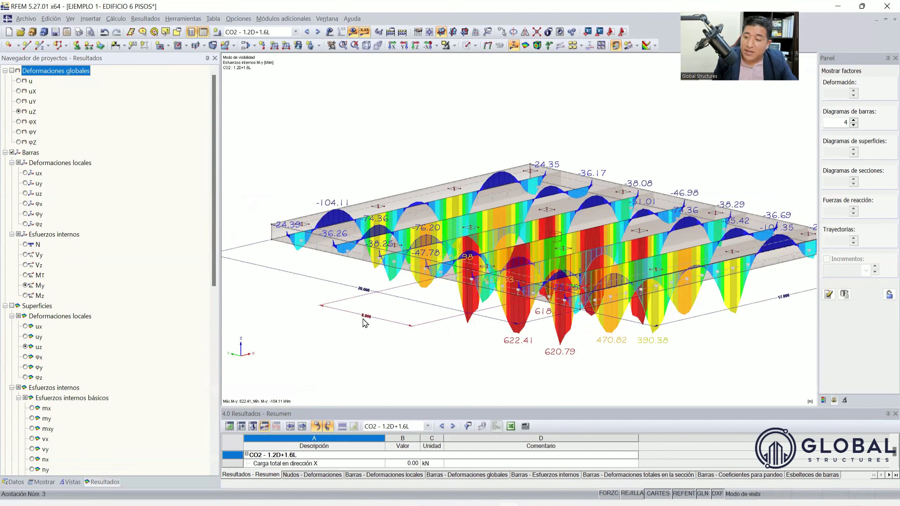
scroll(363, 323, down, 2)
scroll(364, 323, up, 1)
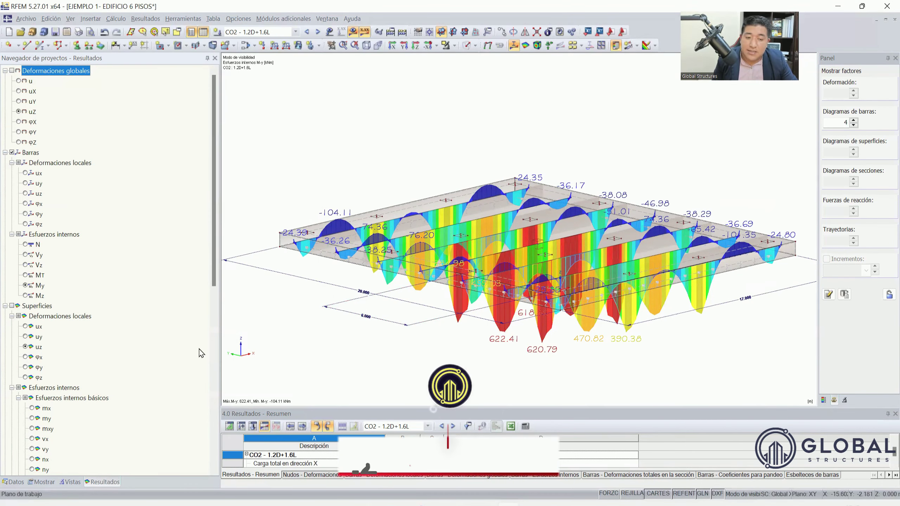
click(26, 245)
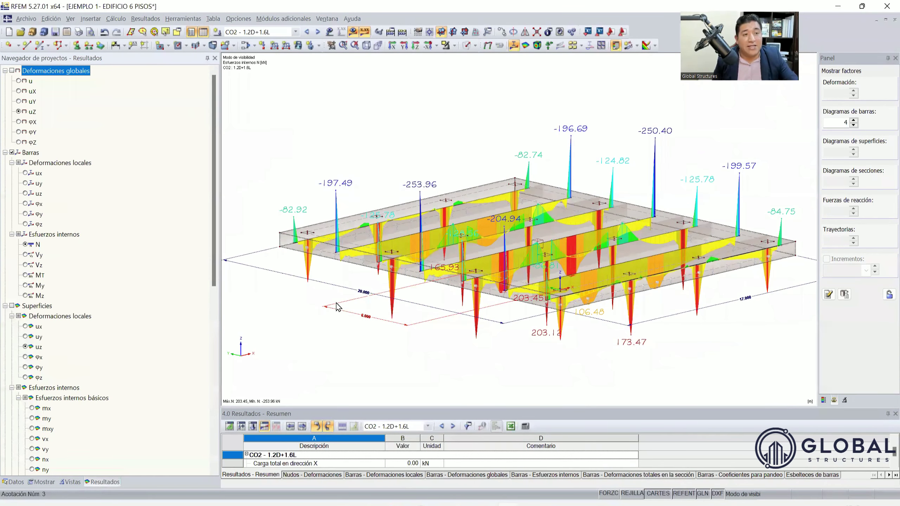
Return the result beams to the My moment diagrams and examine the whole slab's moment distribution in oblique views.
click(25, 285)
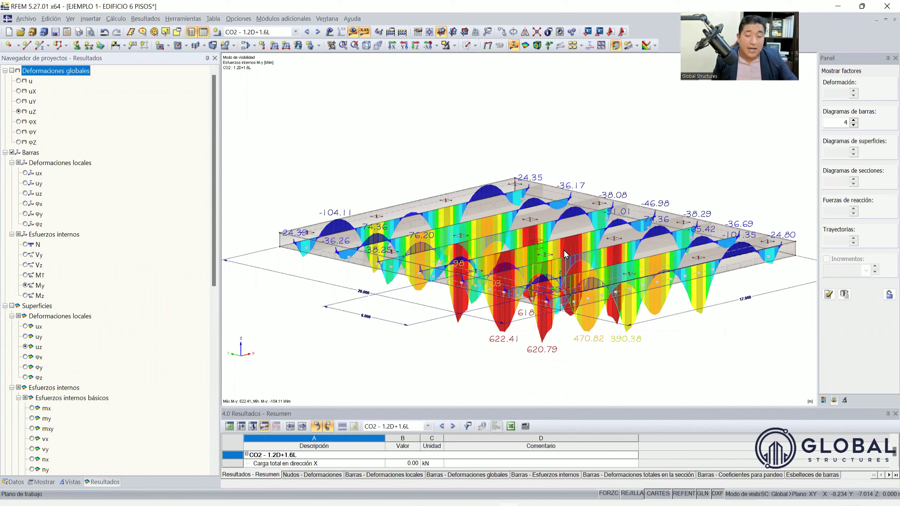
scroll(412, 251, up, 1)
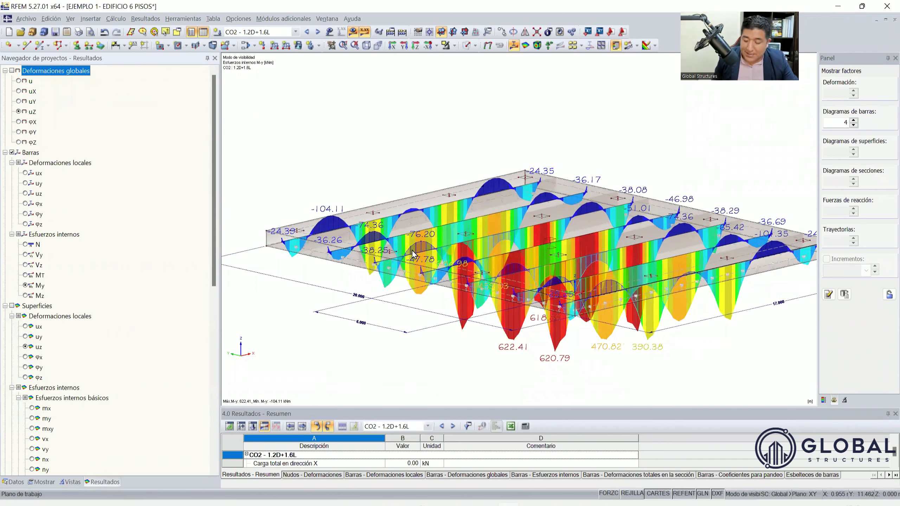
scroll(412, 251, down, 2)
ctrl+middle_drag(474, 332, 390, 319)
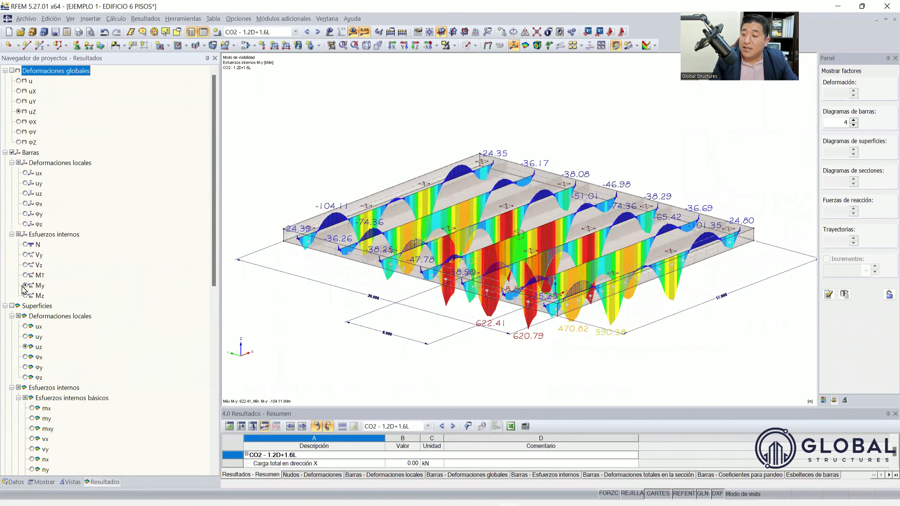
ctrl+middle_drag(550, 335, 588, 331)
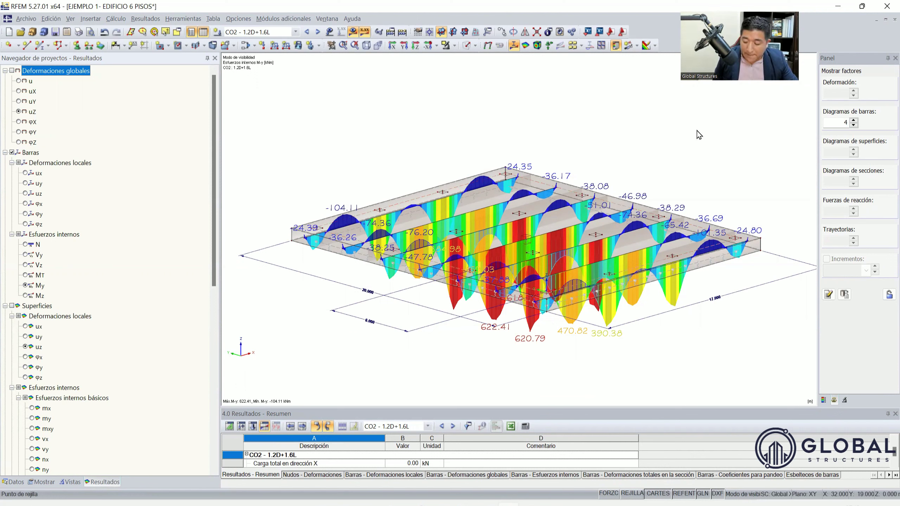
scroll(439, 342, up, 1)
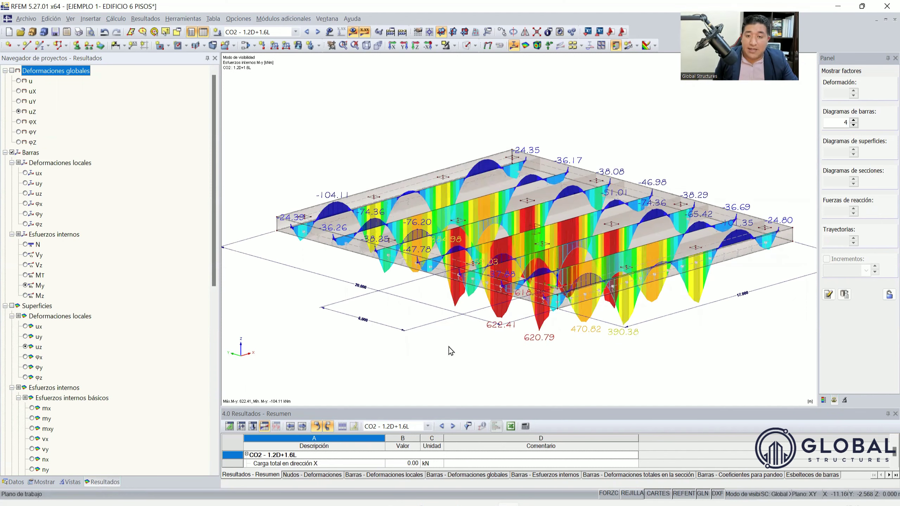